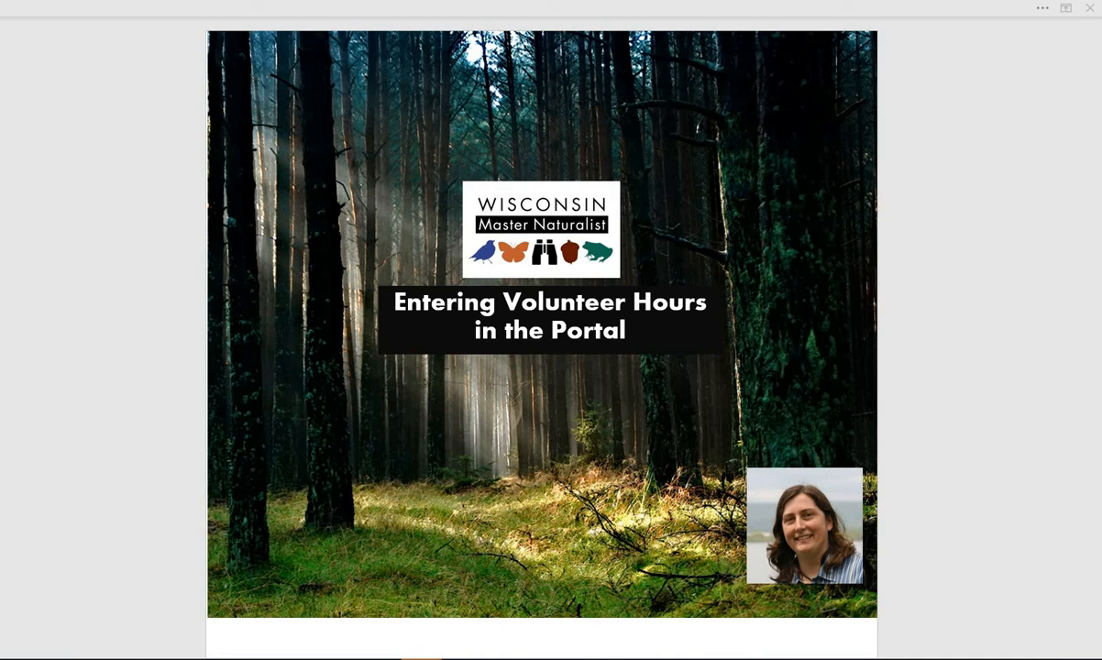
- Close the 'Entering Volunteer Hours in the Portal' title slide to reveal the Wisconsin Master Naturalist website
{"action": "left_click", "coordinate": [1089, 7]}
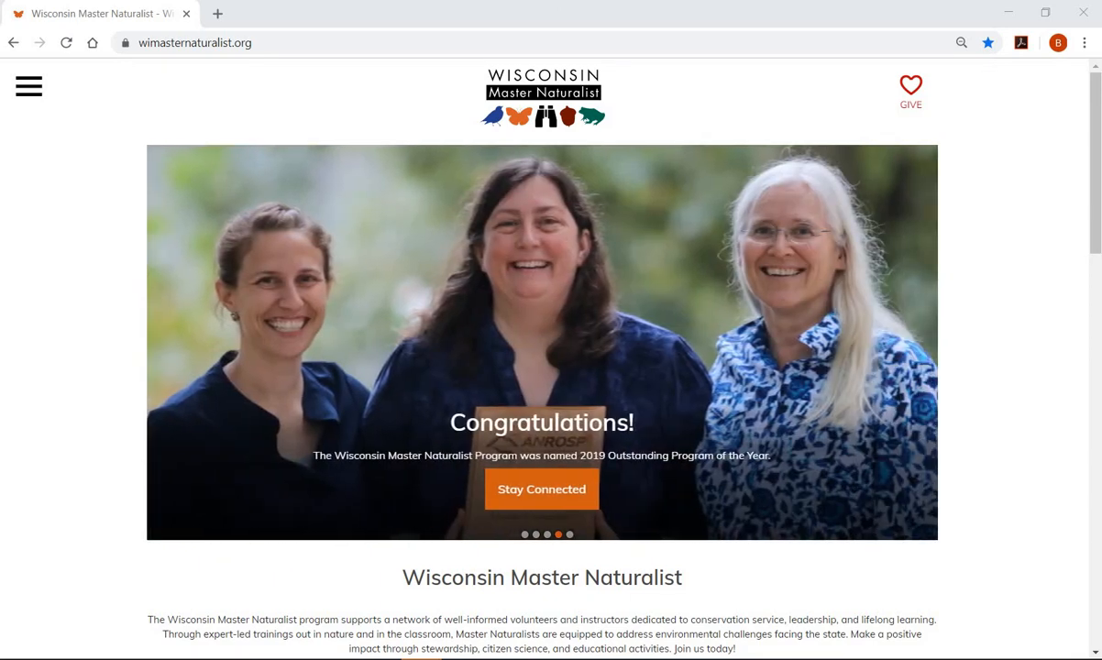
- Go through the site menu's Master Naturalist Log In to reach the portal login page
{"action": "scroll", "coordinate": [542, 367], "scroll_direction": "down", "scroll_amount": 15}
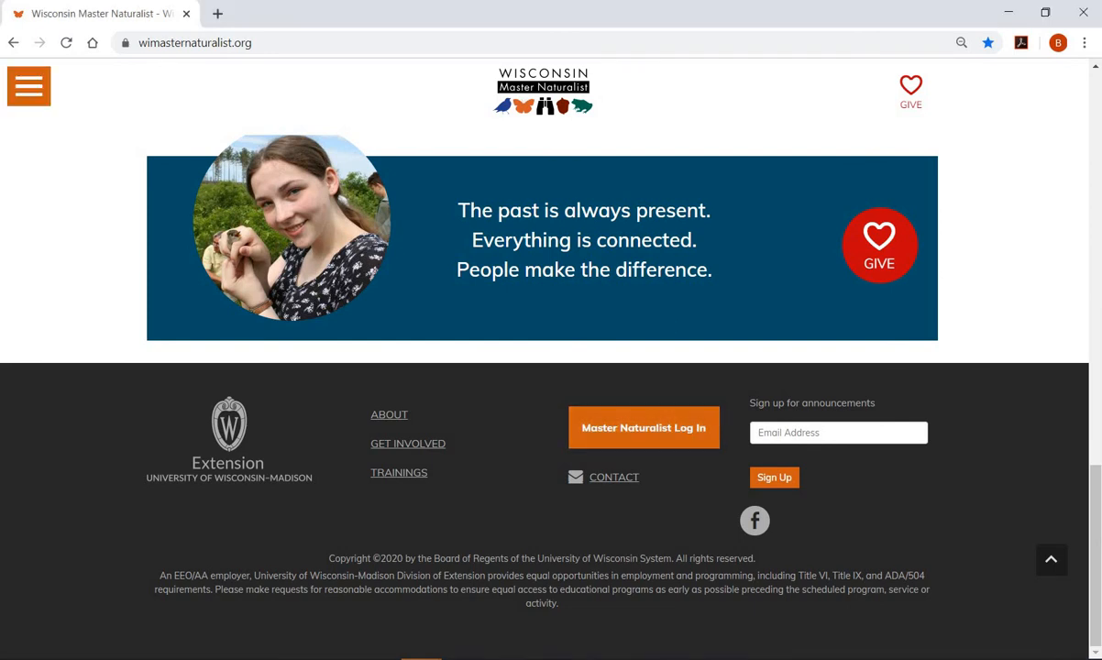
{"action": "left_click", "coordinate": [29, 86]}
{"action": "left_click", "coordinate": [85, 534]}
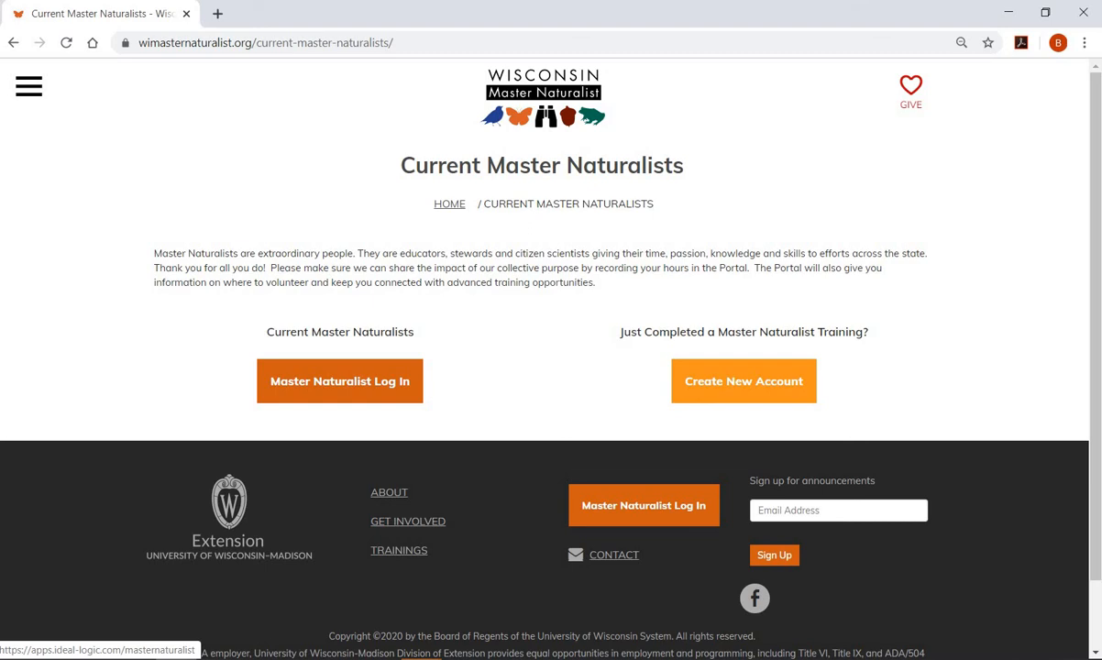
{"action": "left_click", "coordinate": [743, 381]}
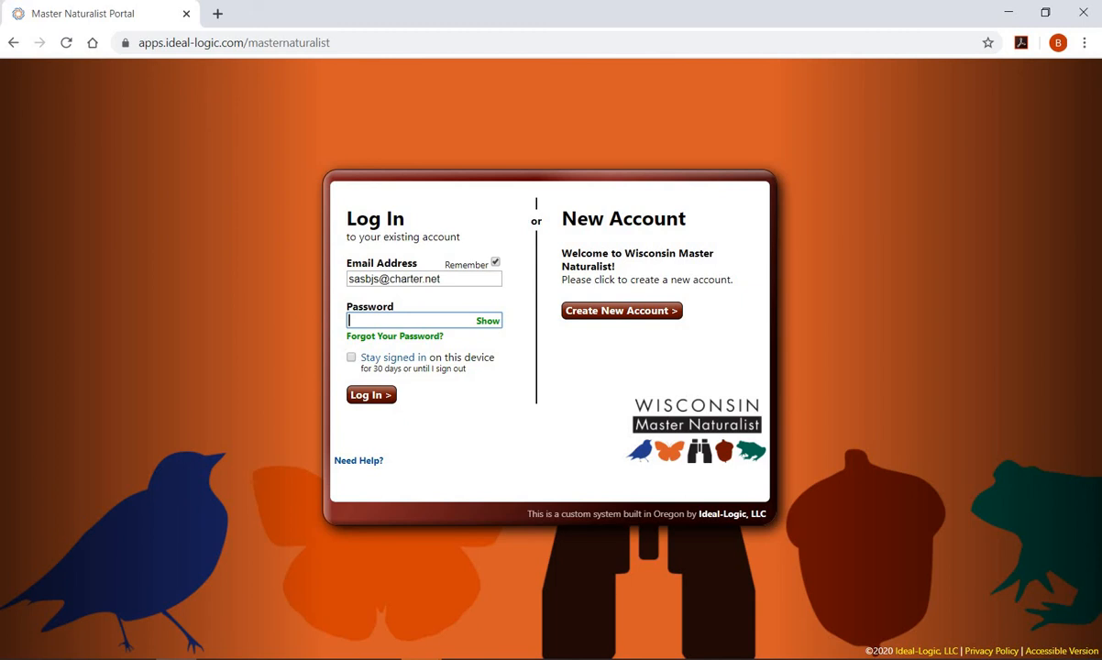
- Sign in to the portal with the account password, keeping 'Stay signed in' enabled
{"action": "type", "text": "••••••"}
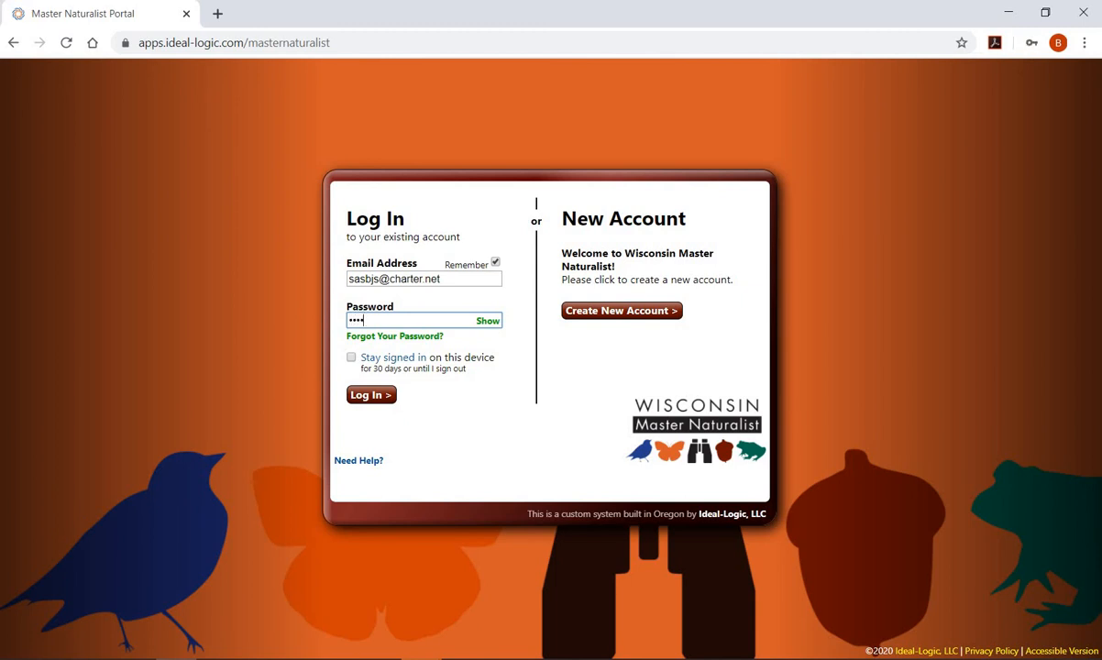
{"action": "type", "text": "•••"}
{"action": "left_click", "coordinate": [351, 357]}
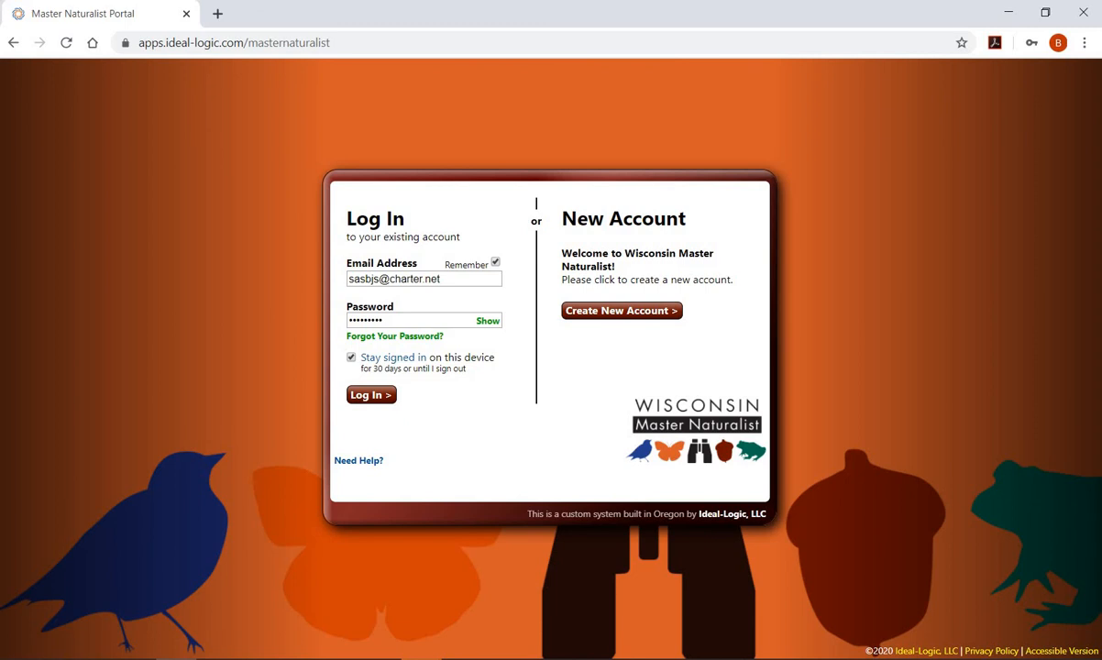
{"action": "left_click", "coordinate": [371, 394]}
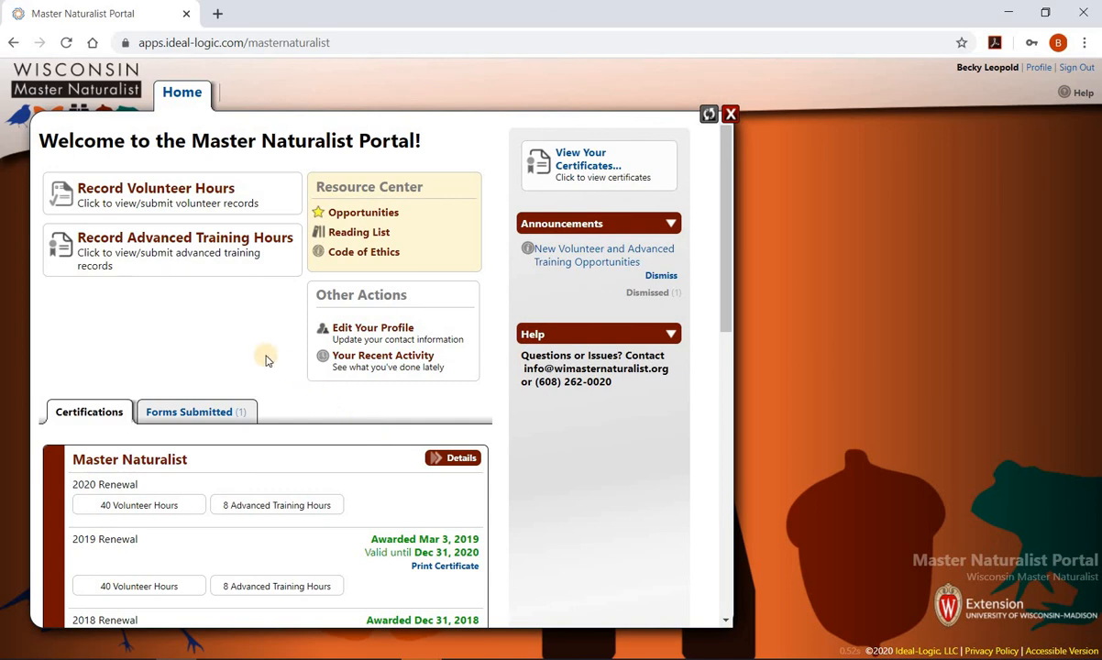
- Start a blank new record from Record Volunteer Hours
{"action": "left_click", "coordinate": [182, 191]}
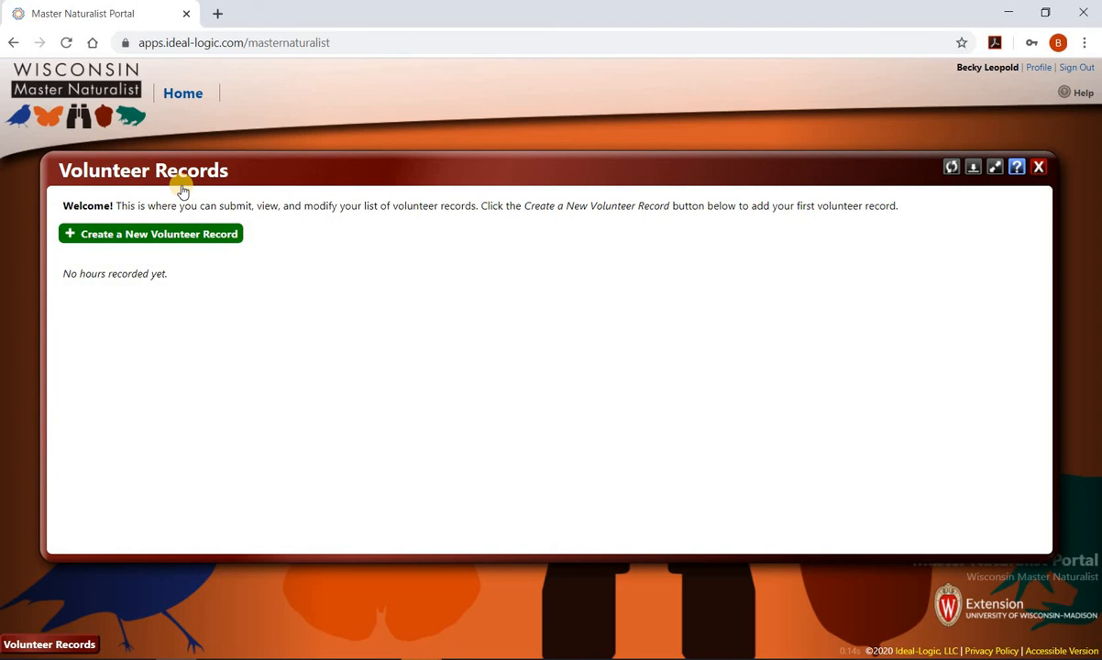
{"action": "left_click", "coordinate": [152, 237]}
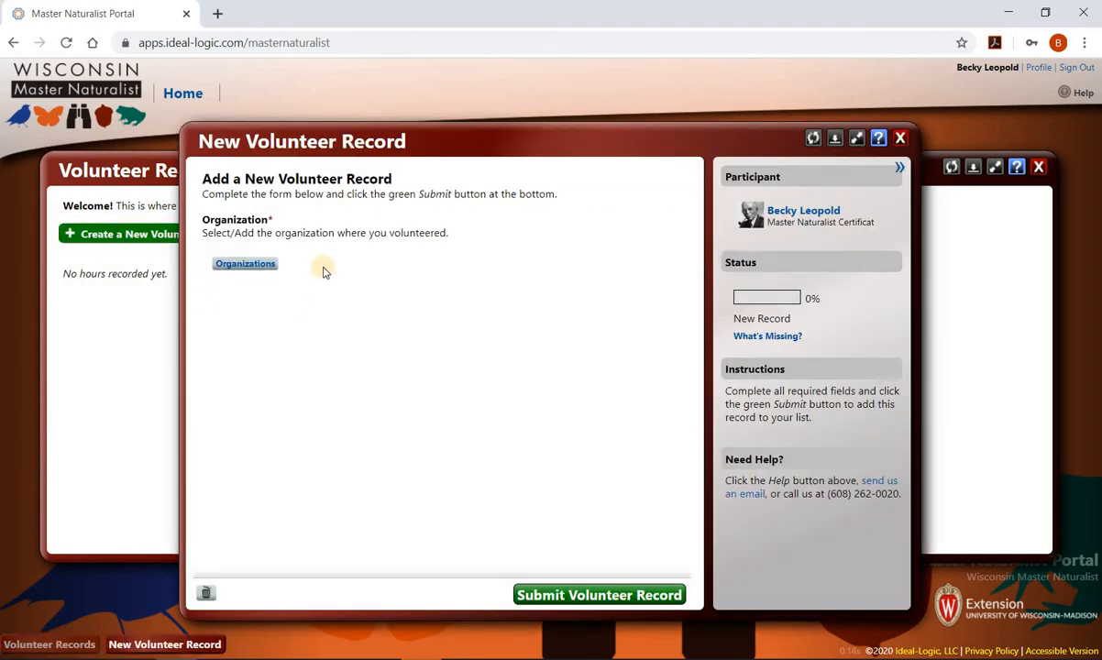
- Set the record's organization to Ice Age Trail Alliance by searching 'Ice'
{"action": "left_click", "coordinate": [265, 267]}
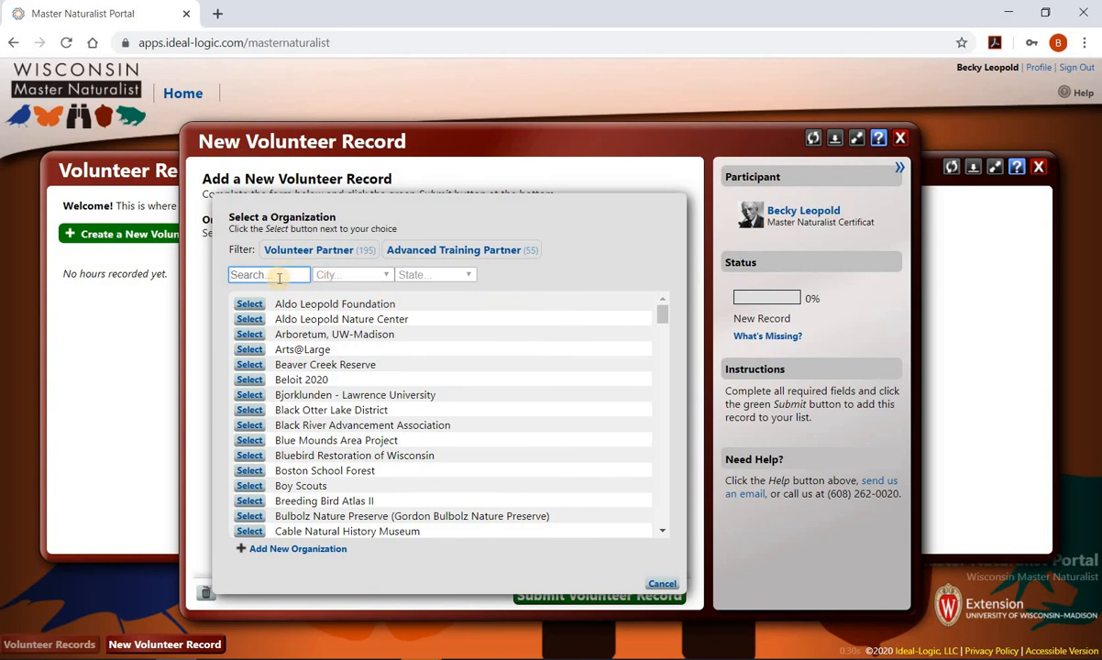
{"action": "type", "text": "Ice"}
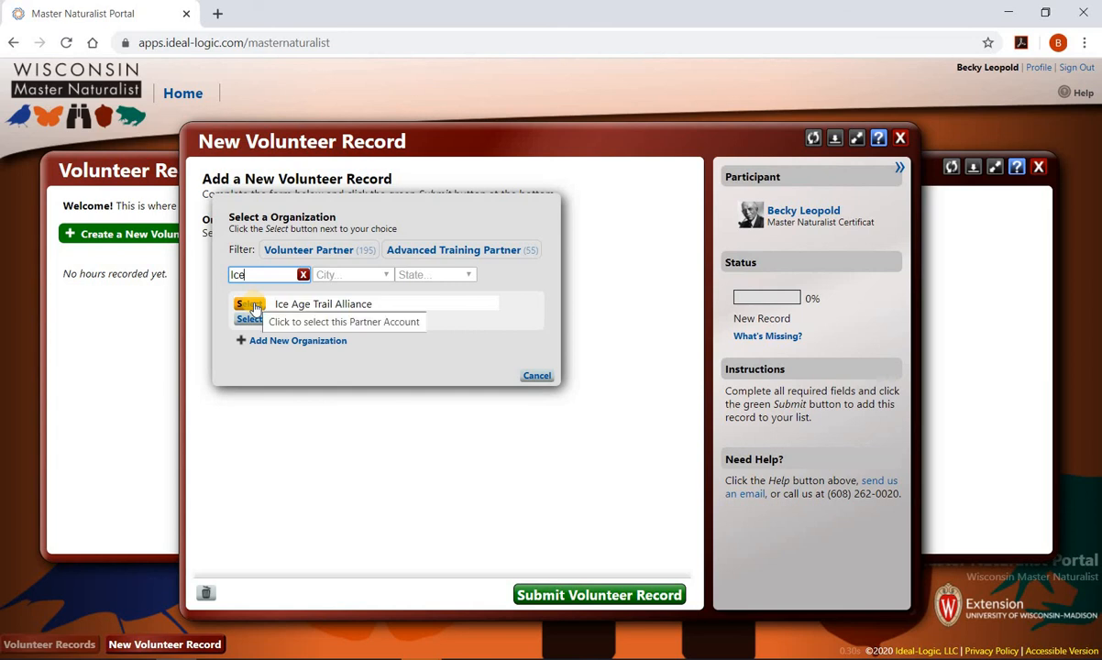
{"action": "left_click", "coordinate": [252, 305]}
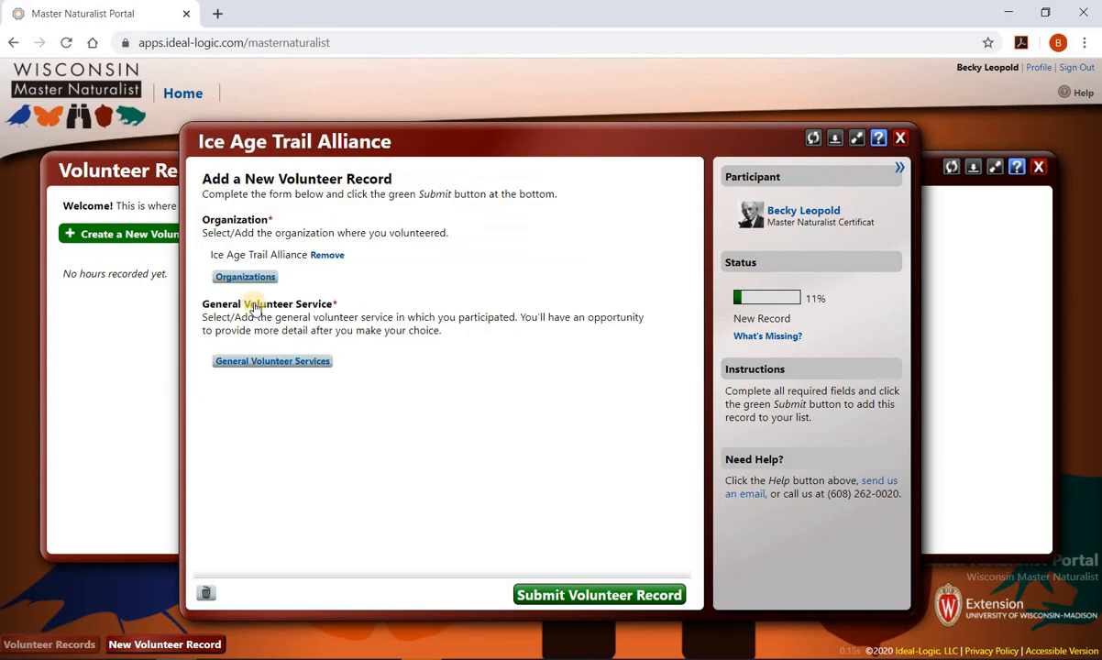
- Choose Trail Work as the general volunteer service
{"action": "left_click", "coordinate": [253, 361]}
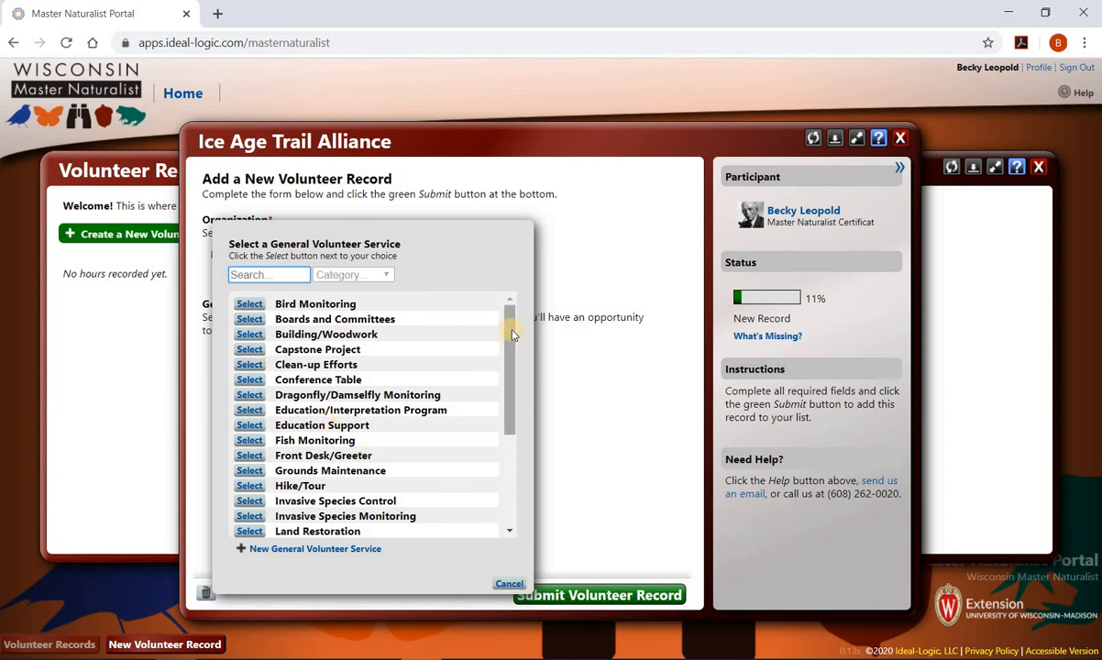
{"action": "scroll", "coordinate": [506, 344], "scroll_direction": "down", "scroll_amount": 2}
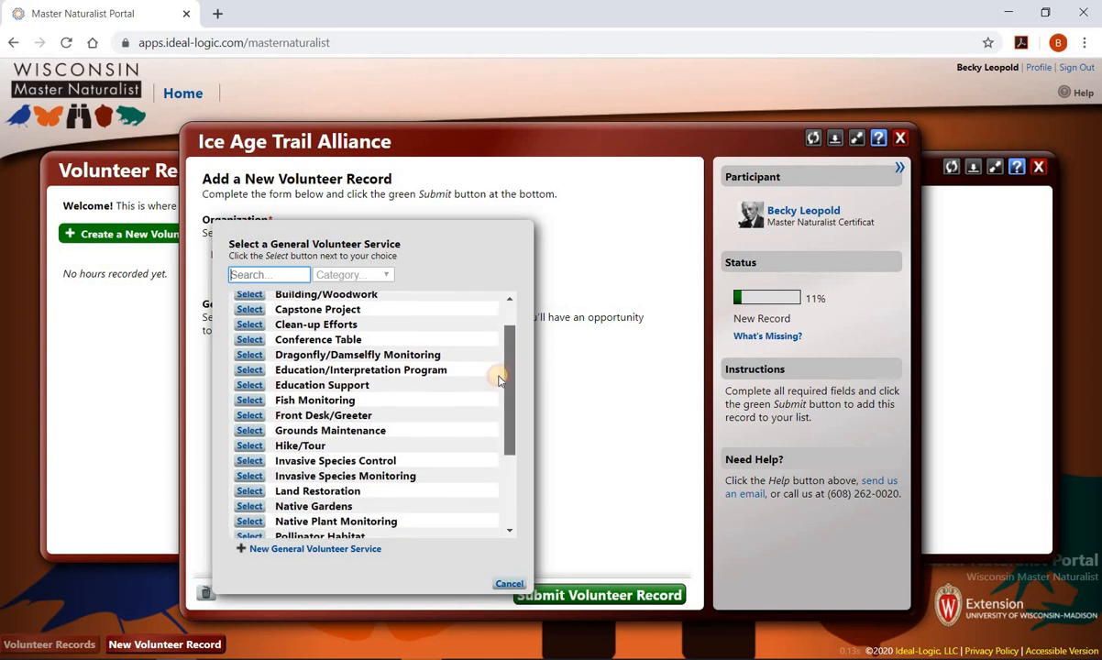
{"action": "scroll", "coordinate": [486, 403], "scroll_direction": "down", "scroll_amount": 7}
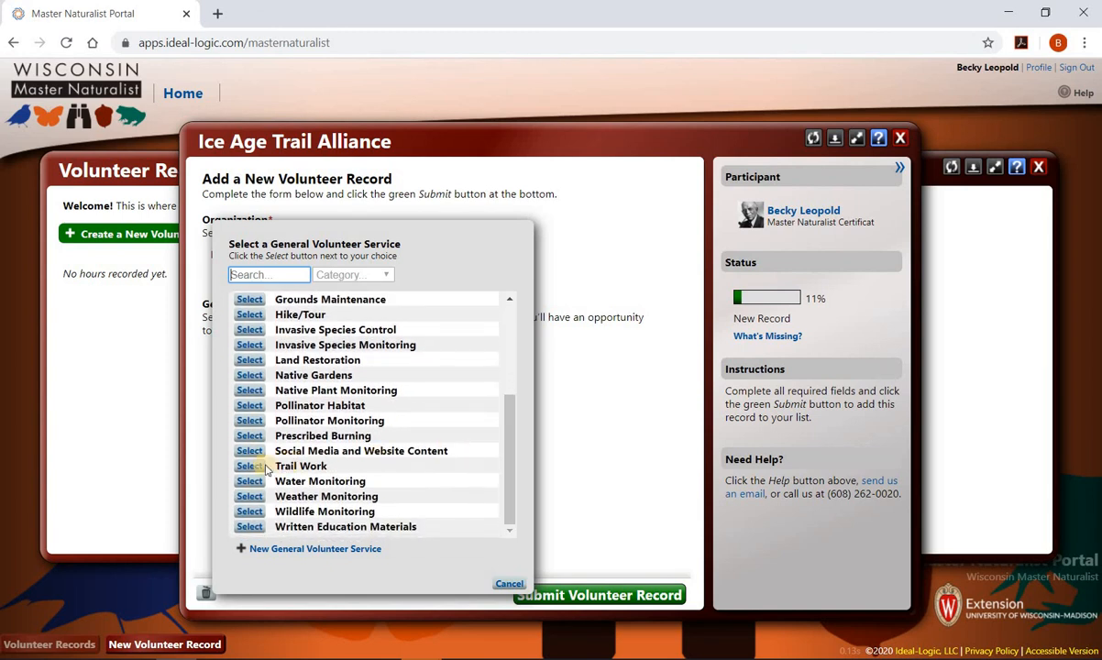
{"action": "left_click", "coordinate": [262, 468]}
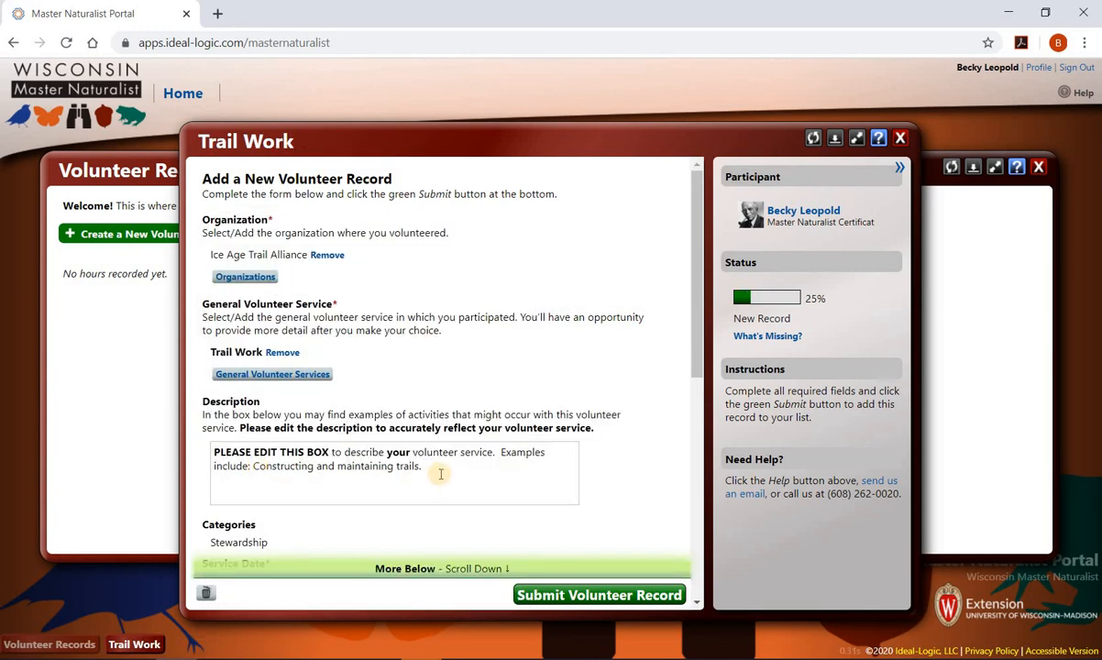
- Replace the placeholder description with 'I was working on a boardwalk near Long Lake in Polk County. Replaced damaged boards.'
{"action": "left_click_drag", "start_coordinate": [431, 470], "coordinate": [209, 456]}
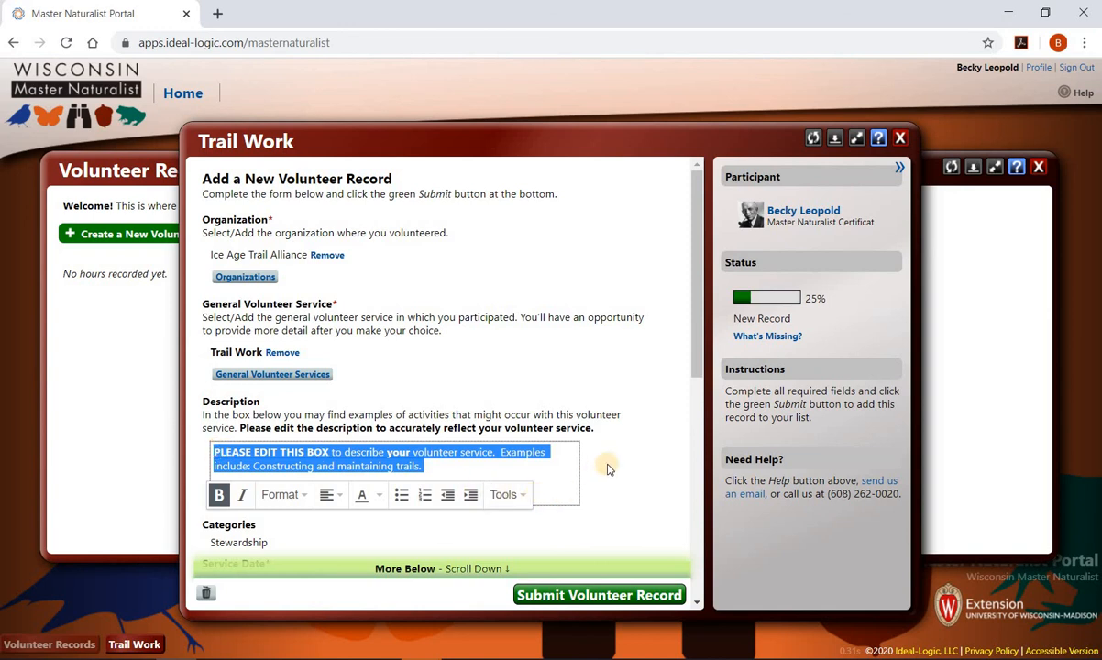
{"action": "type", "text": "I was work"}
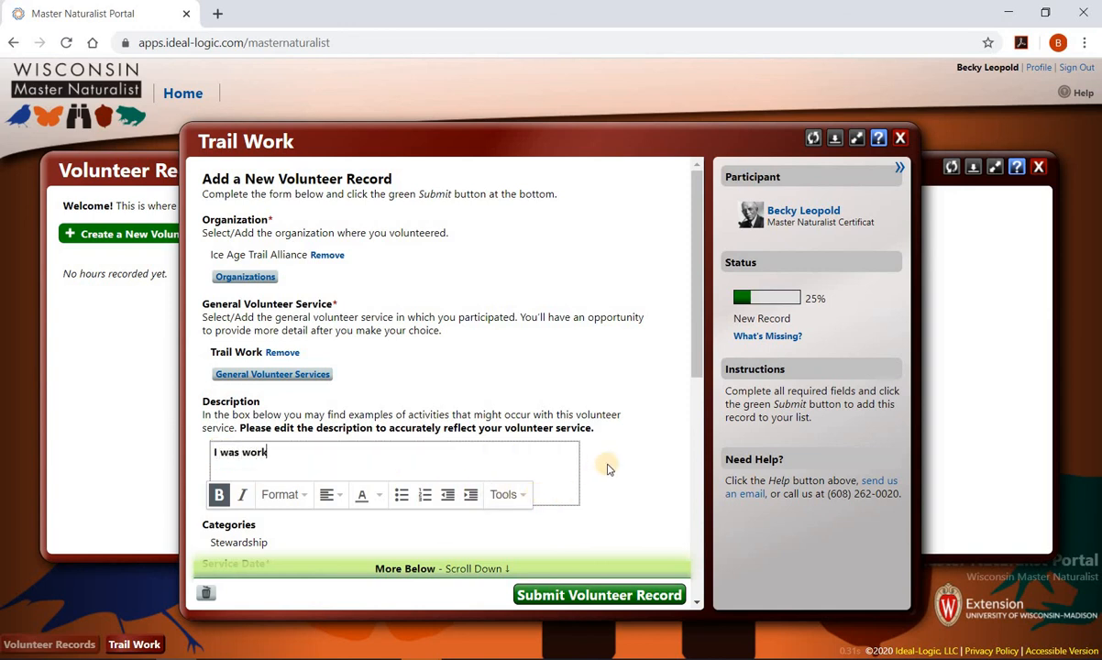
{"action": "type", "text": "ing on a boardwalk"}
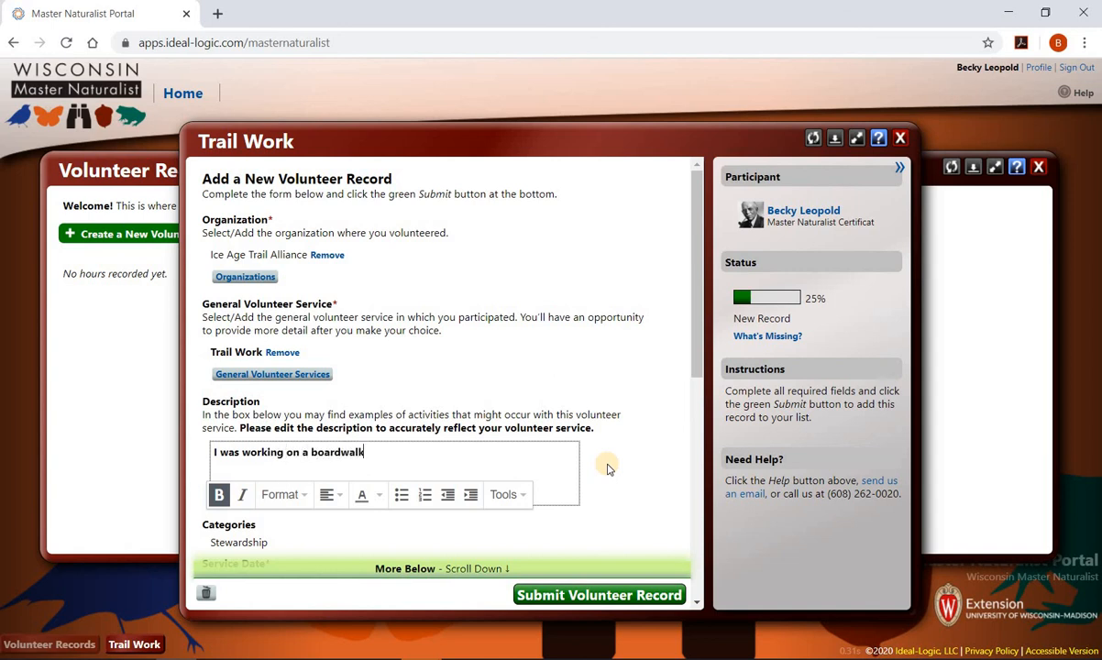
{"action": "type", "text": " near Long Lake in P"}
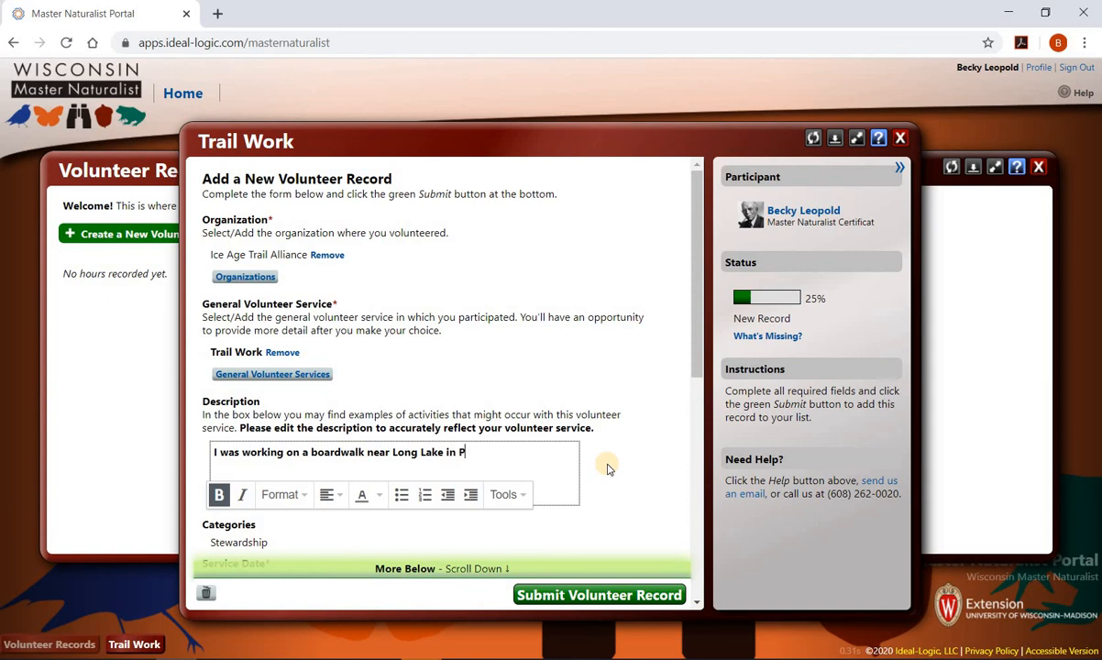
{"action": "type", "text": "olk Cou"}
{"action": "type", "text": "nty.  Replk"}
{"action": "type", "text": "ced "}
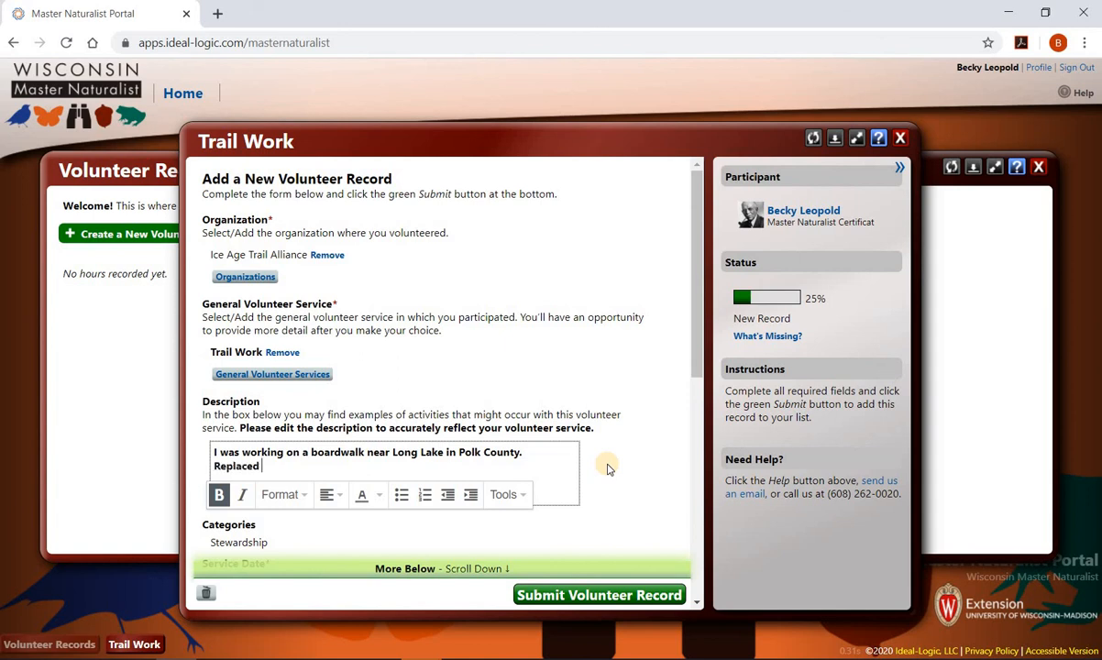
{"action": "type", "text": "damage"}
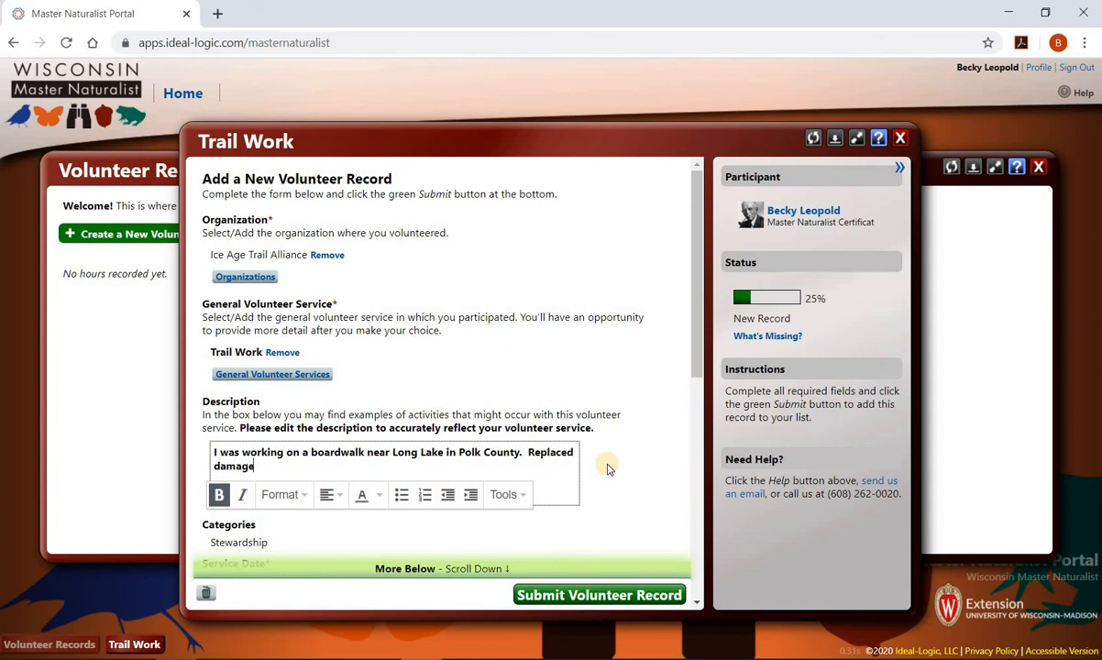
{"action": "type", "text": "d boards."}
{"action": "scroll", "coordinate": [605, 463], "scroll_direction": "down", "scroll_amount": 3}
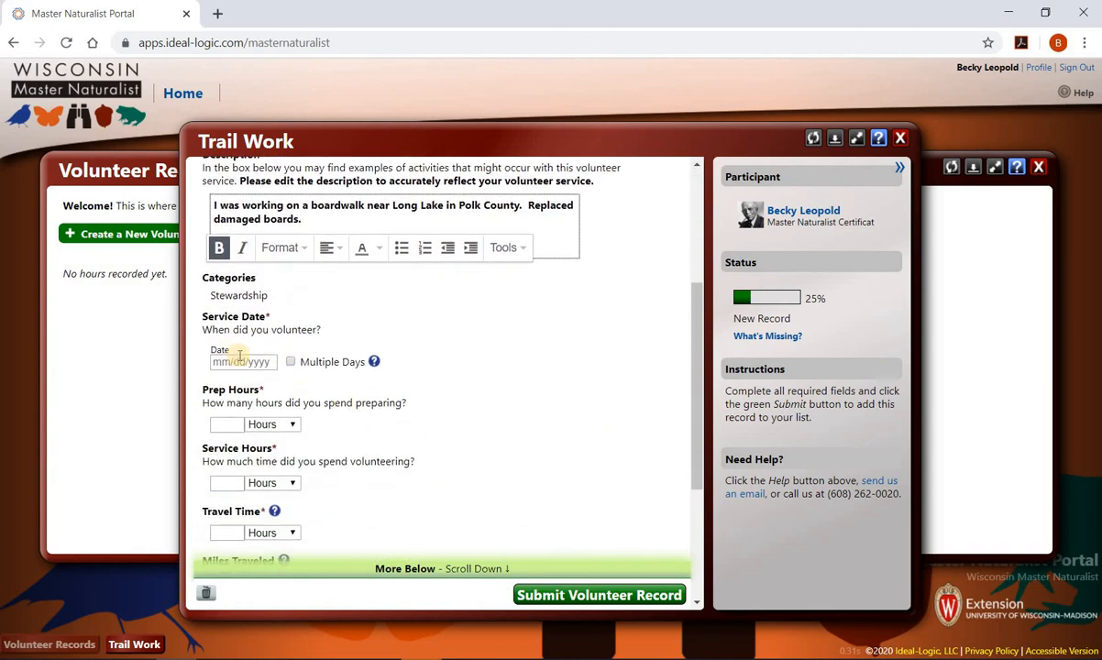
- Set the service date to 02/15/2020
{"action": "left_click", "coordinate": [242, 361]}
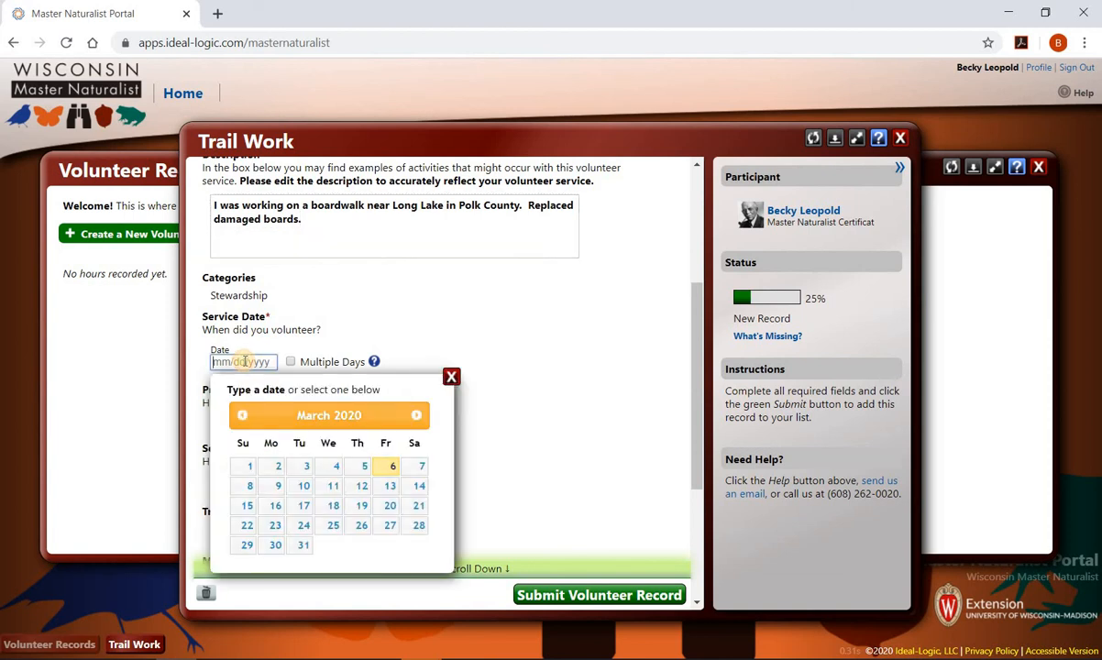
{"action": "left_click", "coordinate": [242, 417]}
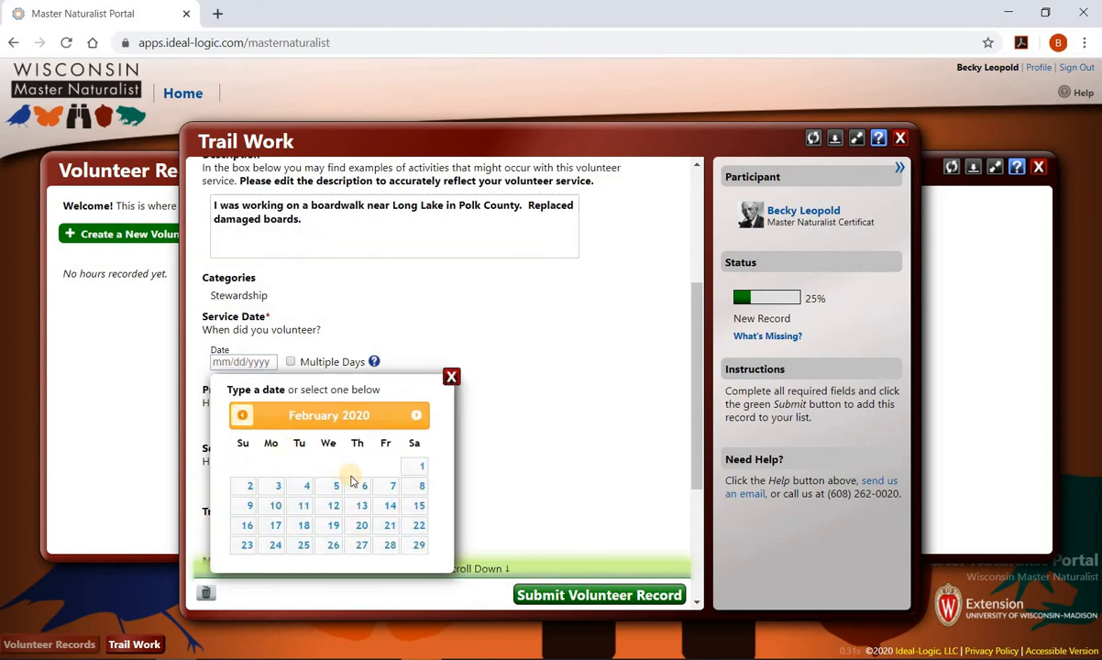
{"action": "left_click", "coordinate": [417, 507]}
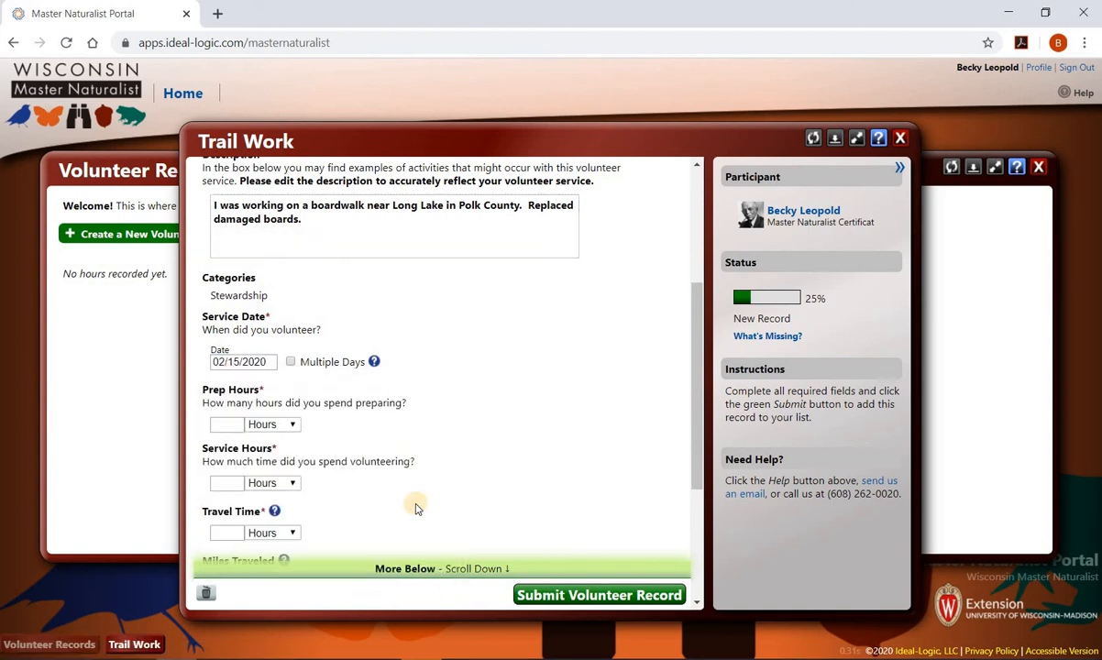
- Enter 1 prep hour and 2 service hours, then move to the travel time field
{"action": "left_click", "coordinate": [239, 423]}
{"action": "type", "text": "1"}
{"action": "left_click", "coordinate": [239, 483]}
{"action": "type", "text": "2"}
{"action": "scroll", "coordinate": [419, 506], "scroll_direction": "down", "scroll_amount": 3}
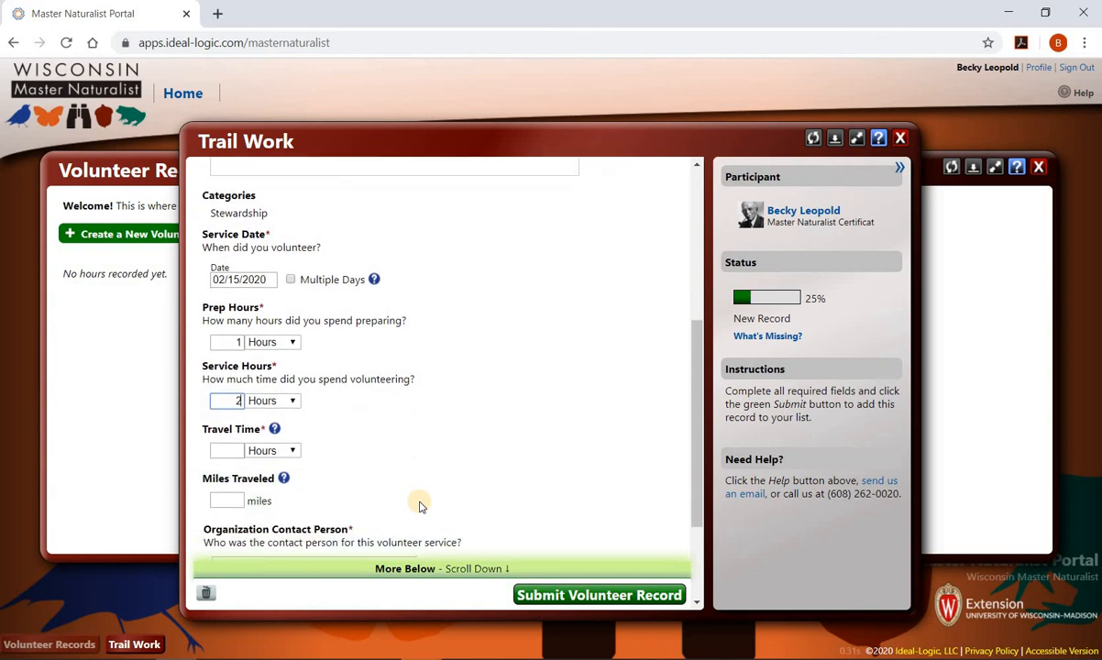
{"action": "key", "text": "Tab"}
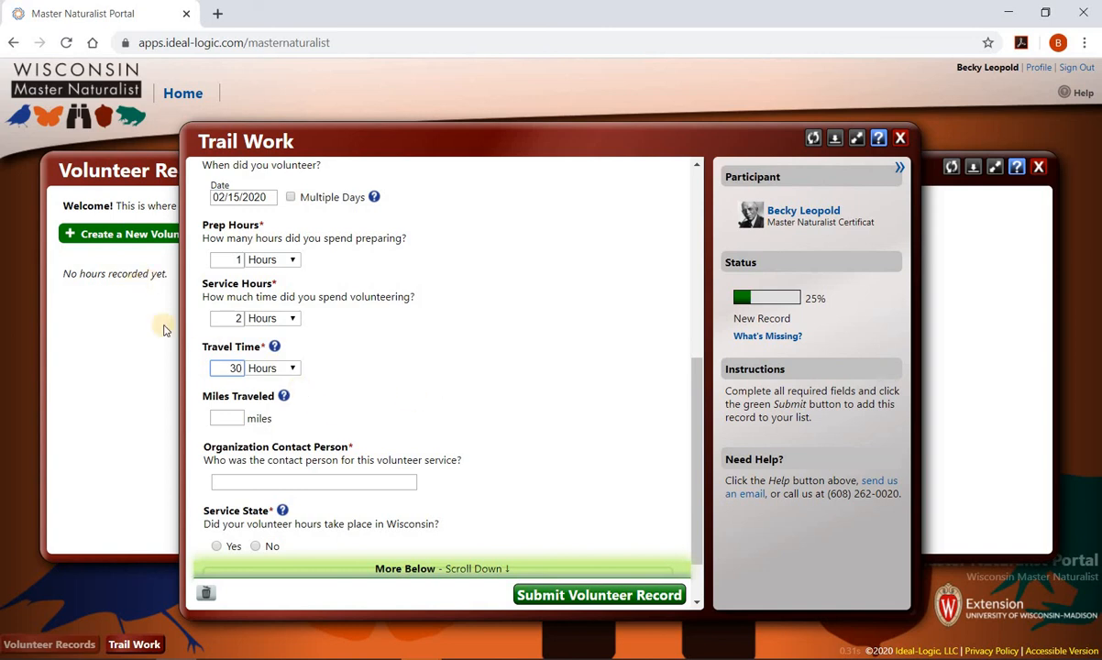
- Measure travel time in minutes, enter 20 miles, and fill in the organization contact person's name
{"action": "left_click", "coordinate": [288, 367]}
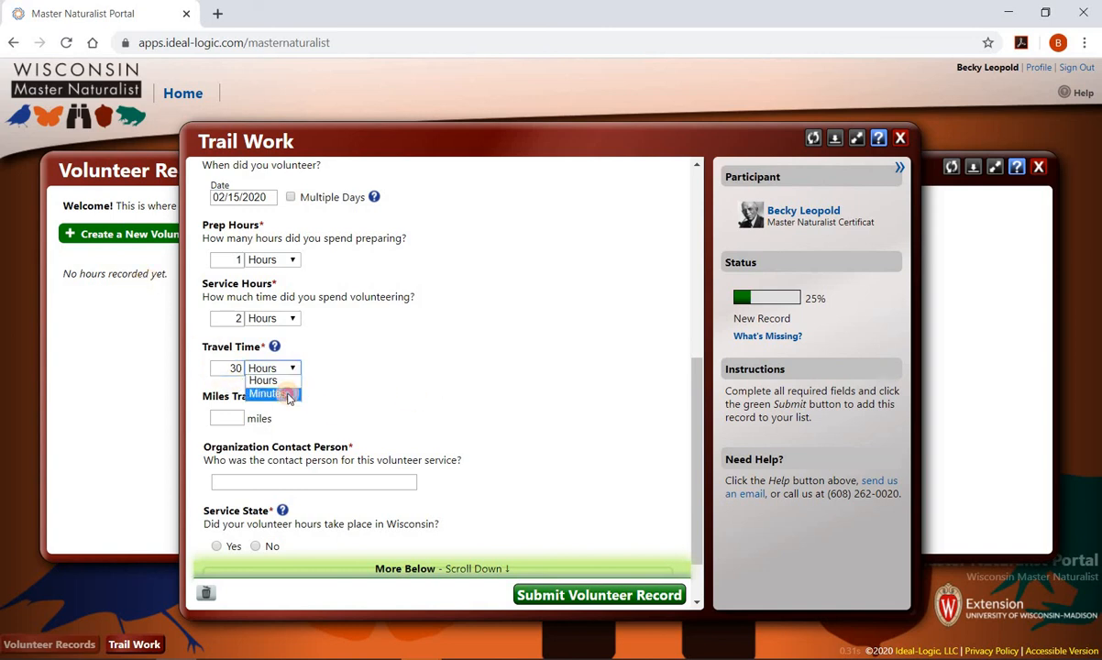
{"action": "left_click", "coordinate": [287, 395]}
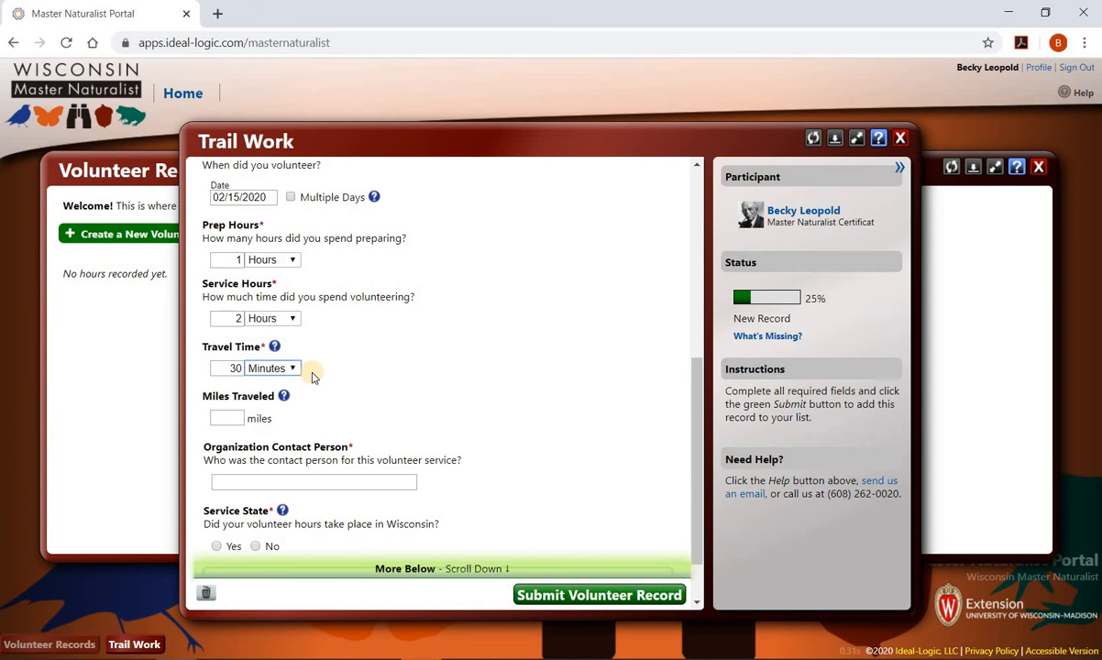
{"action": "left_click", "coordinate": [227, 417]}
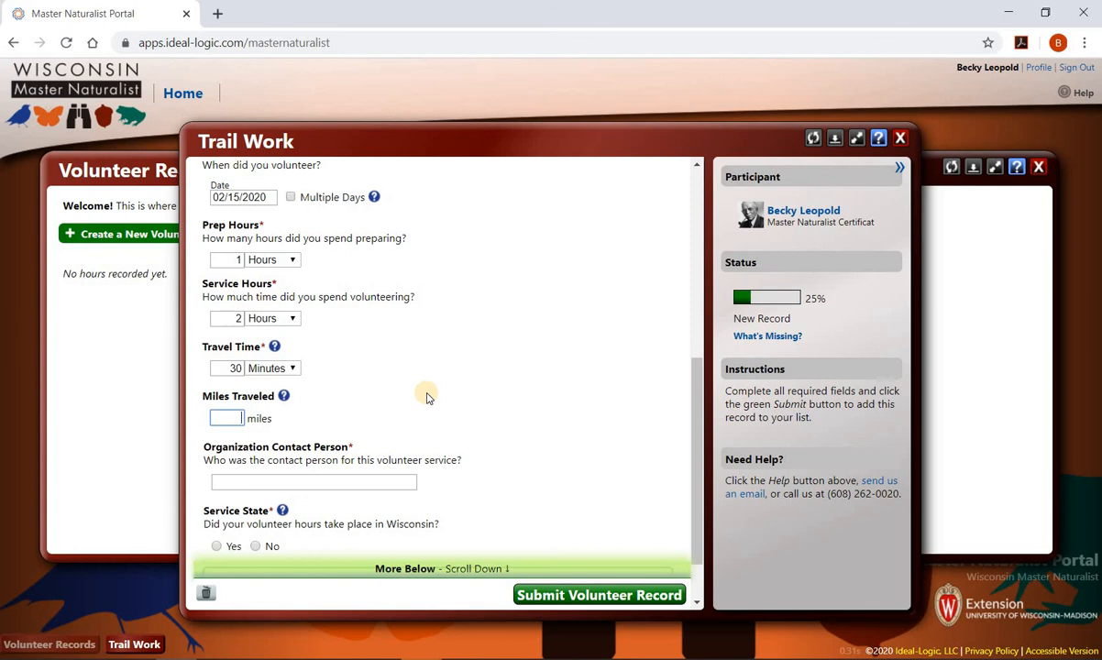
{"action": "type", "text": "20"}
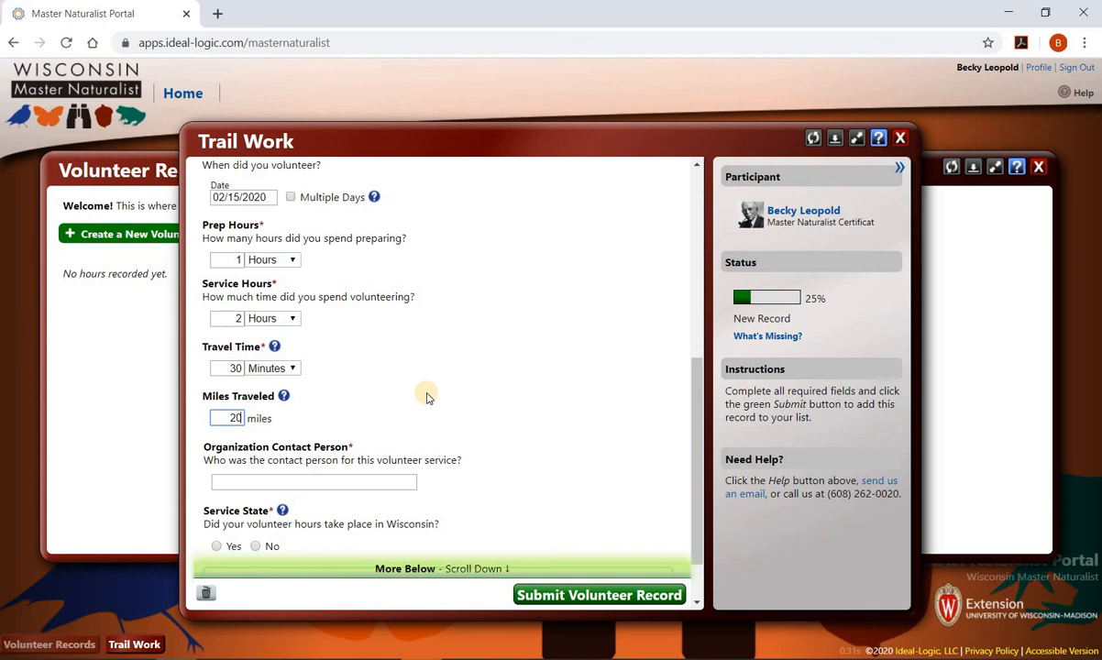
{"action": "left_click", "coordinate": [363, 488]}
{"action": "scroll", "coordinate": [534, 463], "scroll_direction": "down", "scroll_amount": 2}
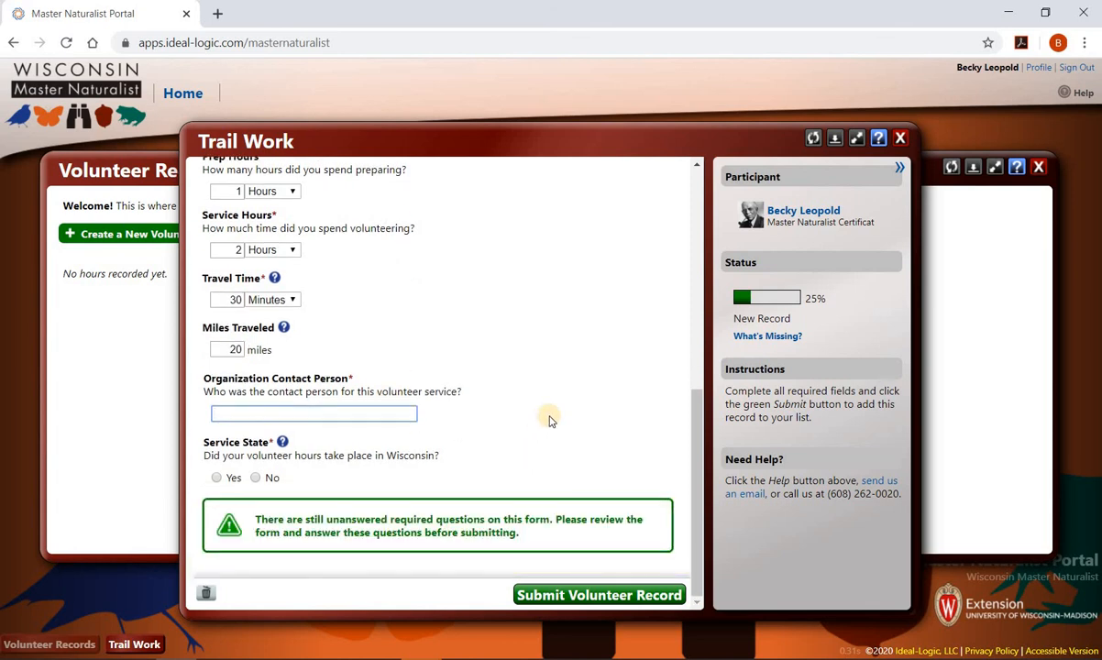
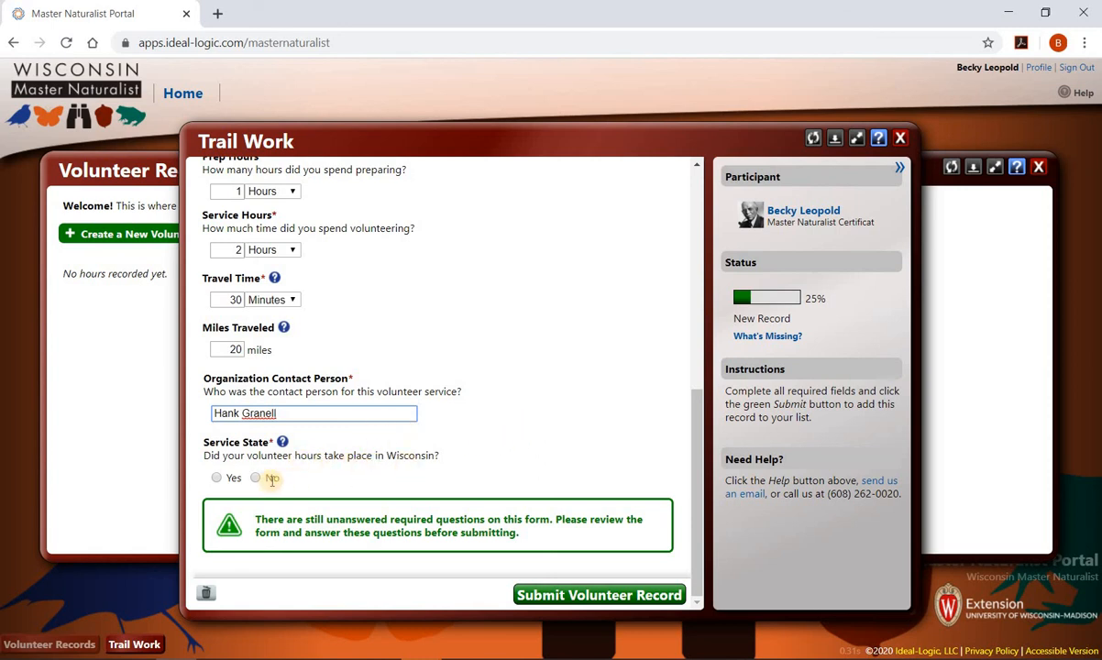
- Mark the service as in Wisconsin, Polk County, WI, and submit the Trail Work record
{"action": "left_click", "coordinate": [218, 478]}
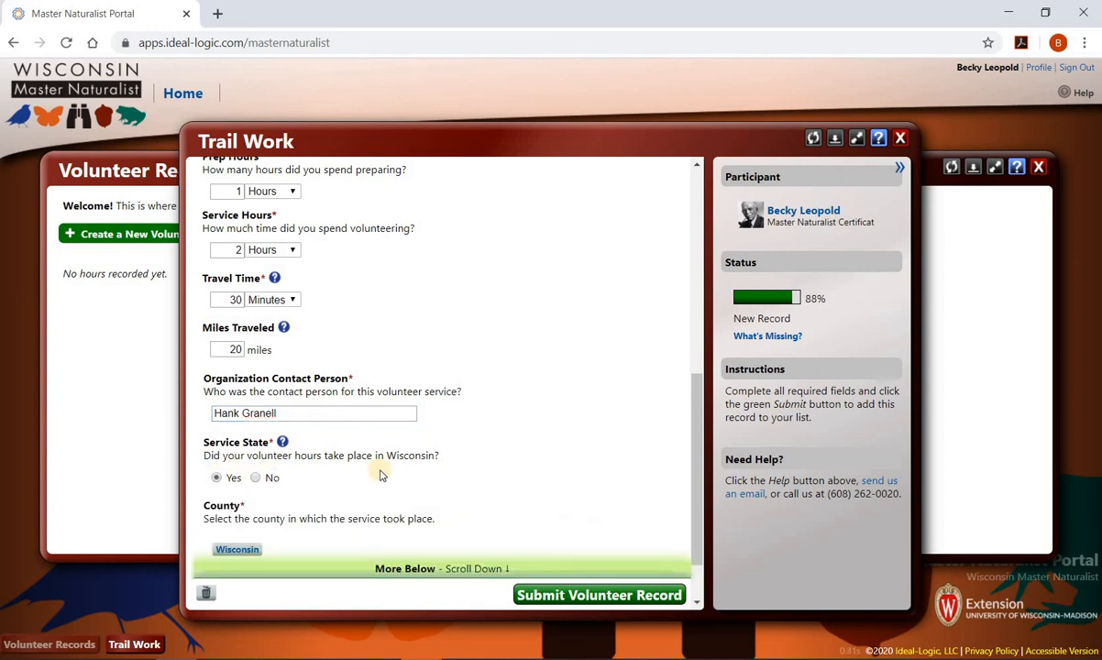
{"action": "left_click", "coordinate": [247, 480]}
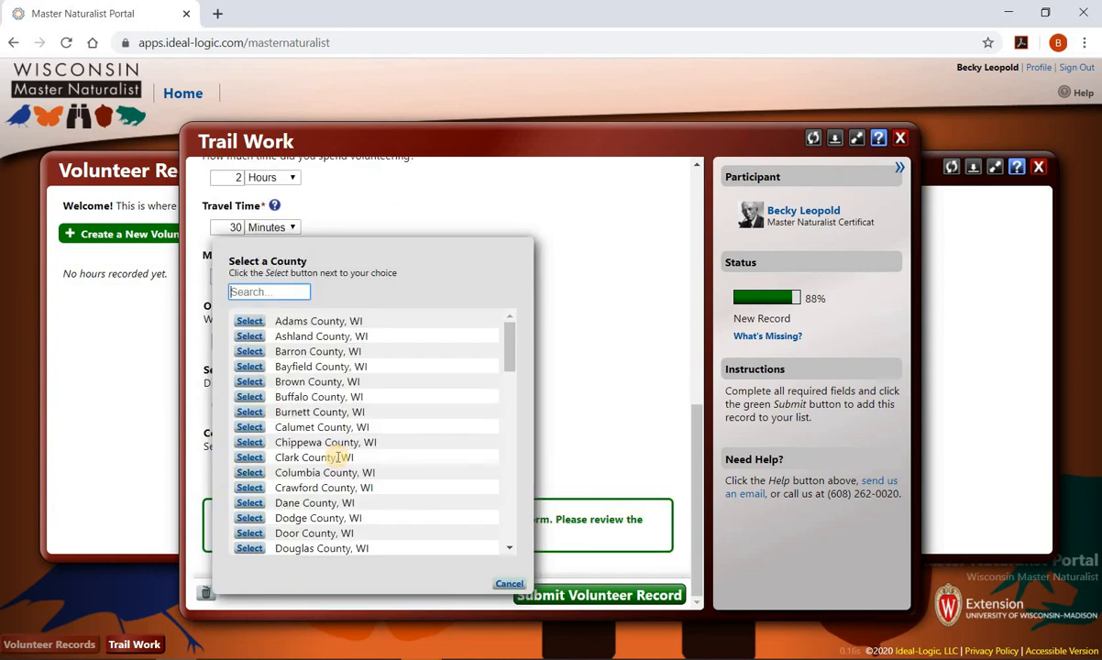
{"action": "scroll", "coordinate": [337, 455], "scroll_direction": "down", "scroll_amount": 6}
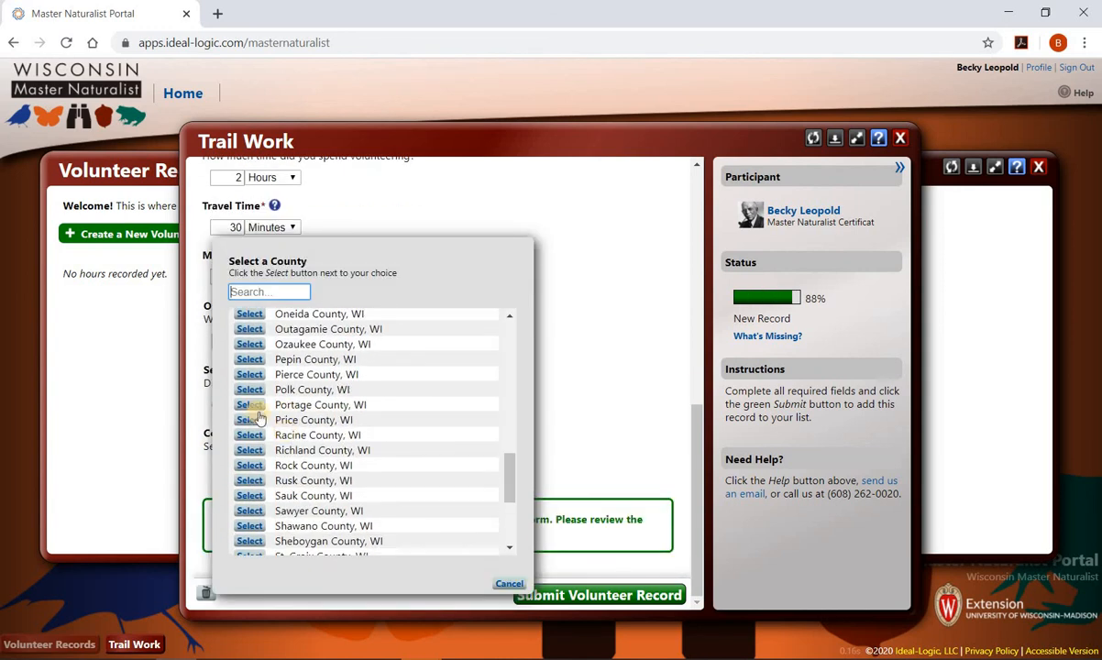
{"action": "left_click", "coordinate": [247, 389]}
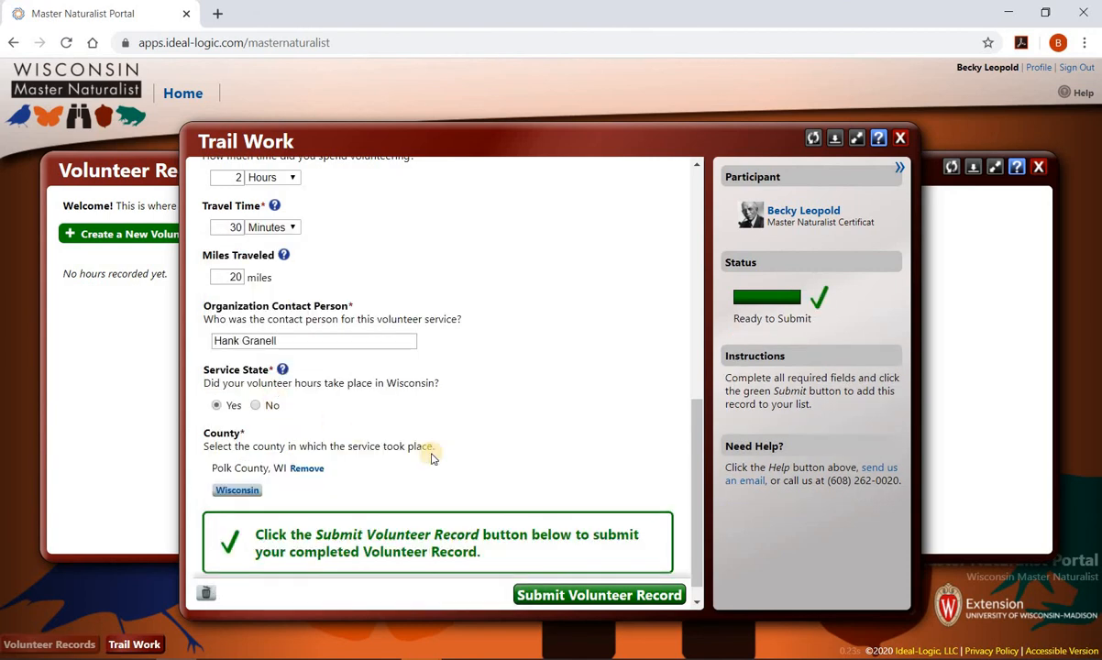
{"action": "left_click", "coordinate": [610, 597]}
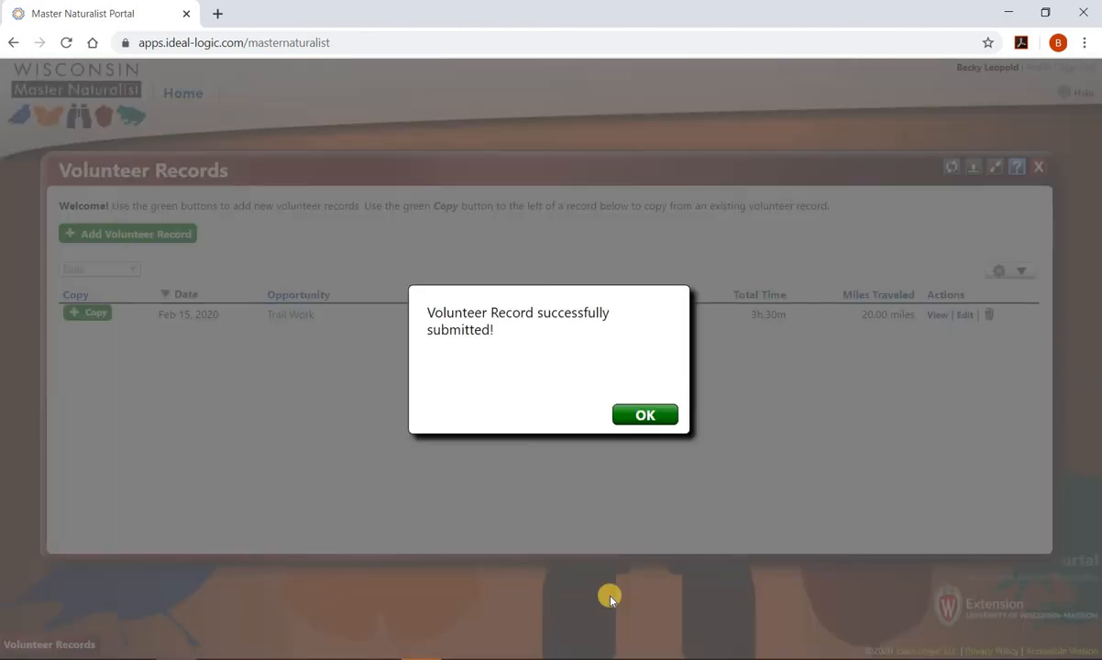
{"action": "left_click", "coordinate": [650, 417]}
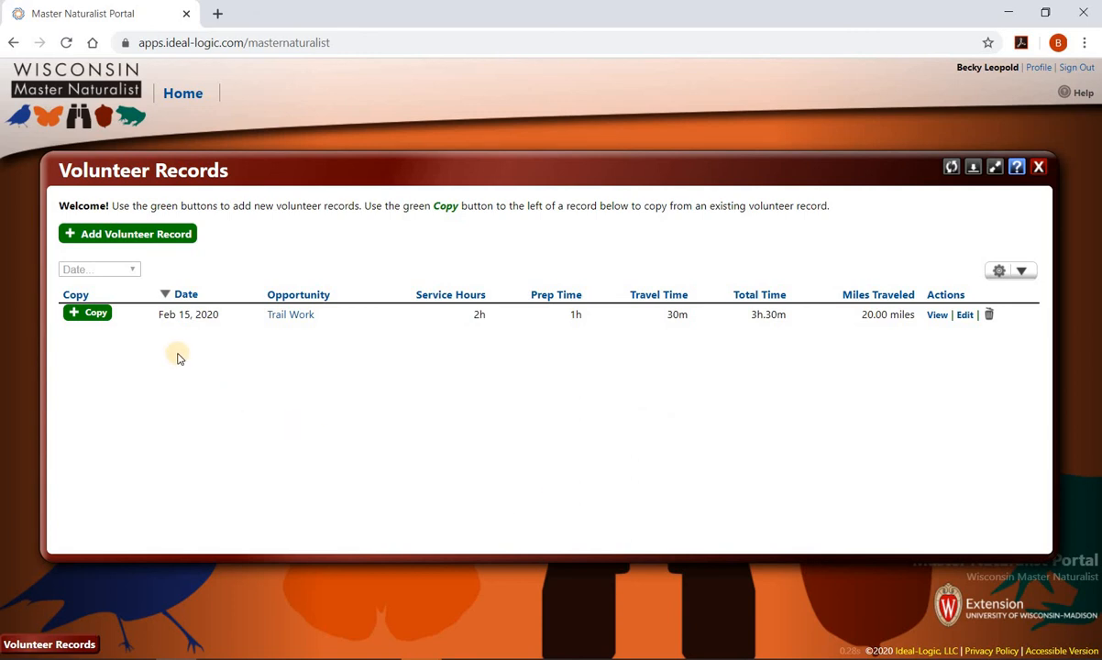
- Start another new volunteer record with Retzer Nature Center as the organization
{"action": "left_click", "coordinate": [174, 237]}
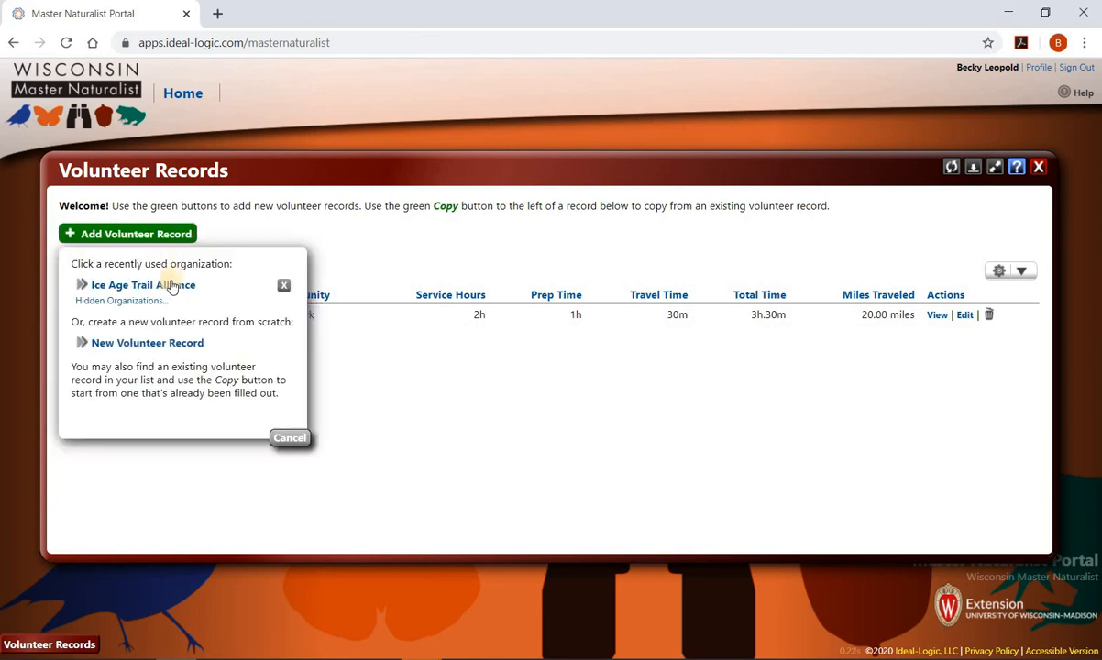
{"action": "left_click", "coordinate": [174, 345]}
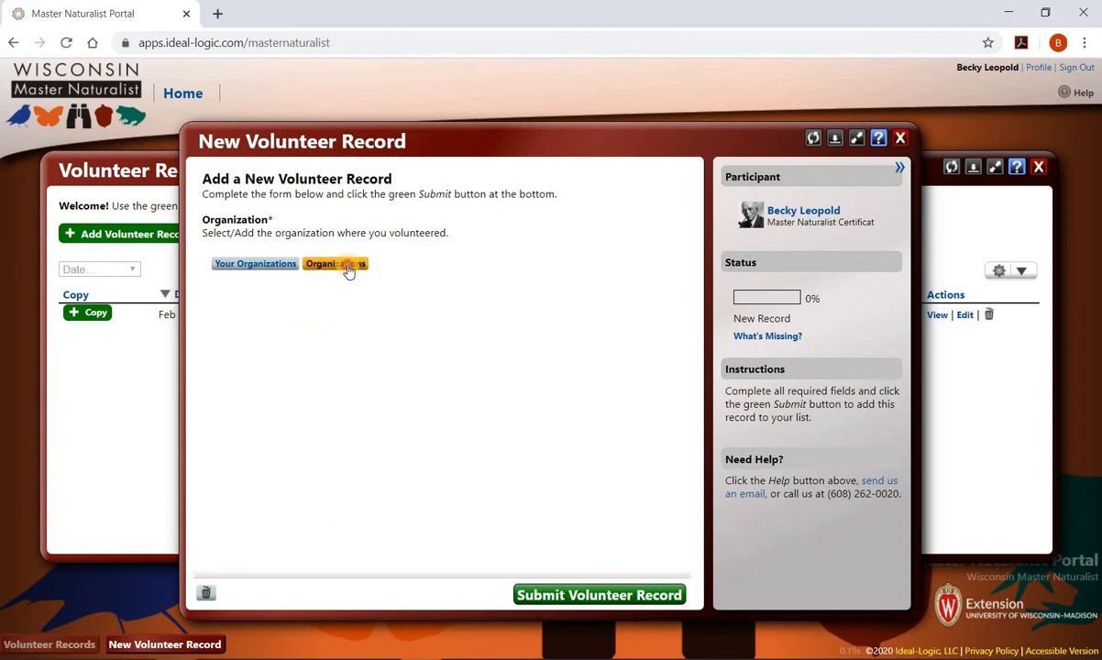
{"action": "left_click", "coordinate": [347, 270]}
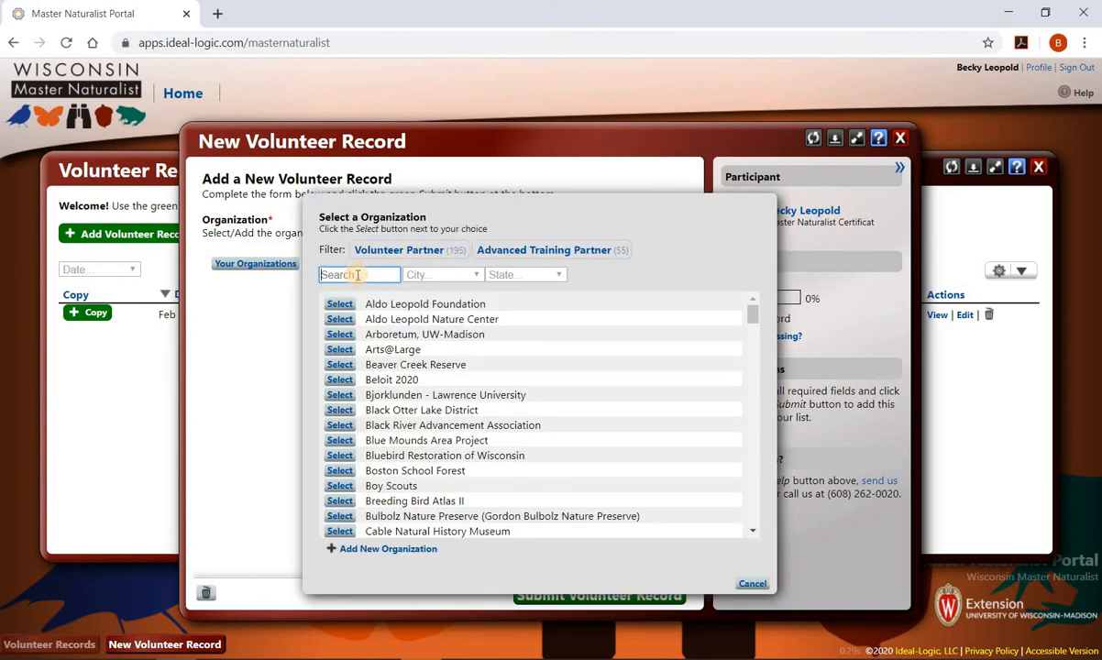
{"action": "type", "text": "Ret"}
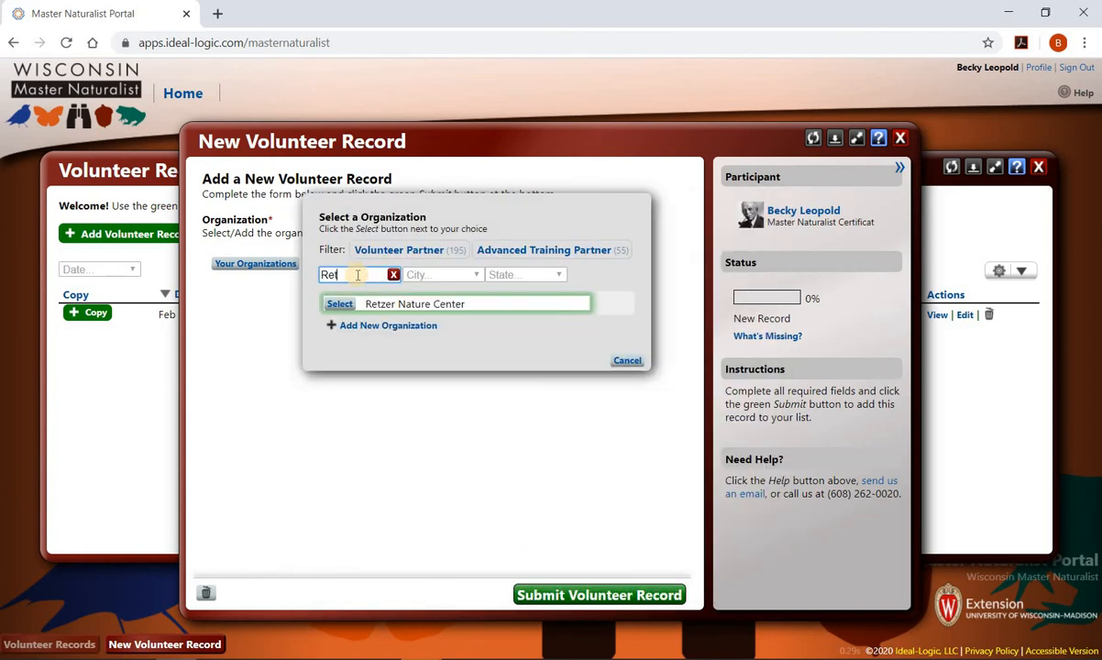
{"action": "left_click", "coordinate": [338, 305]}
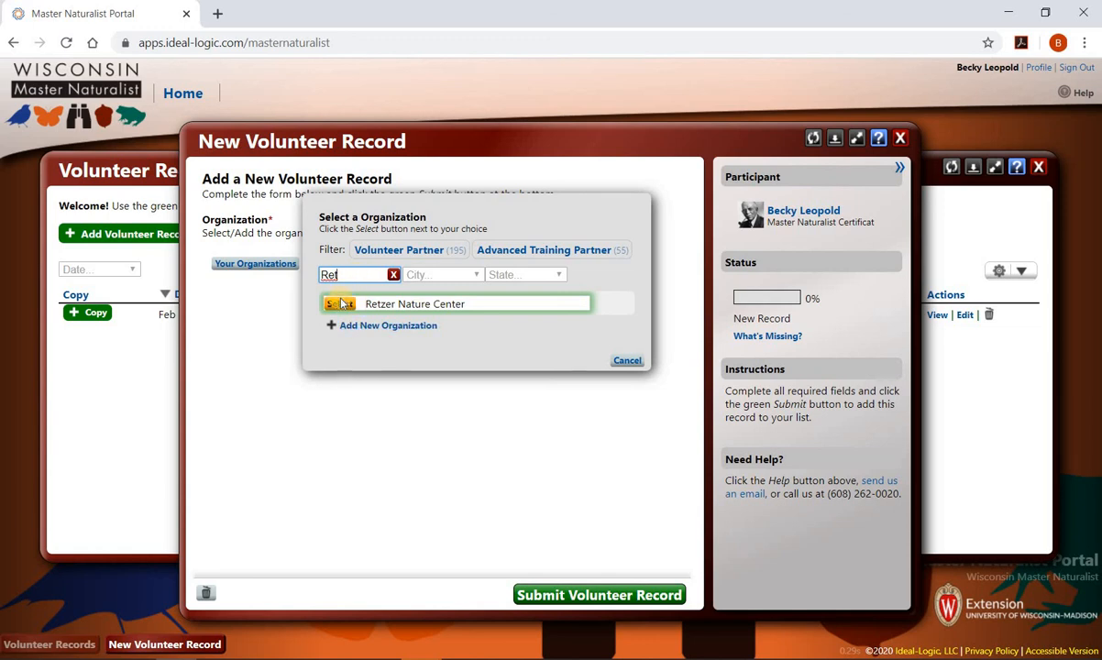
{"action": "left_click", "coordinate": [314, 361]}
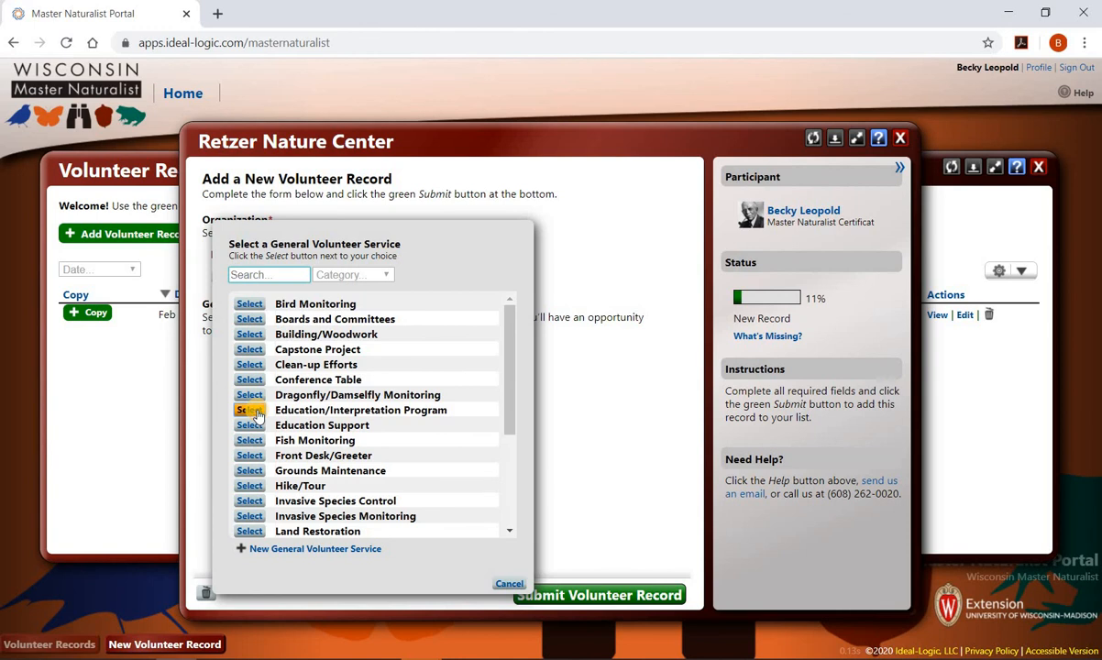
- Choose Education/Interpretation Program and describe the 4th-grade Prairie Habitat and critters program
{"action": "left_click", "coordinate": [257, 414]}
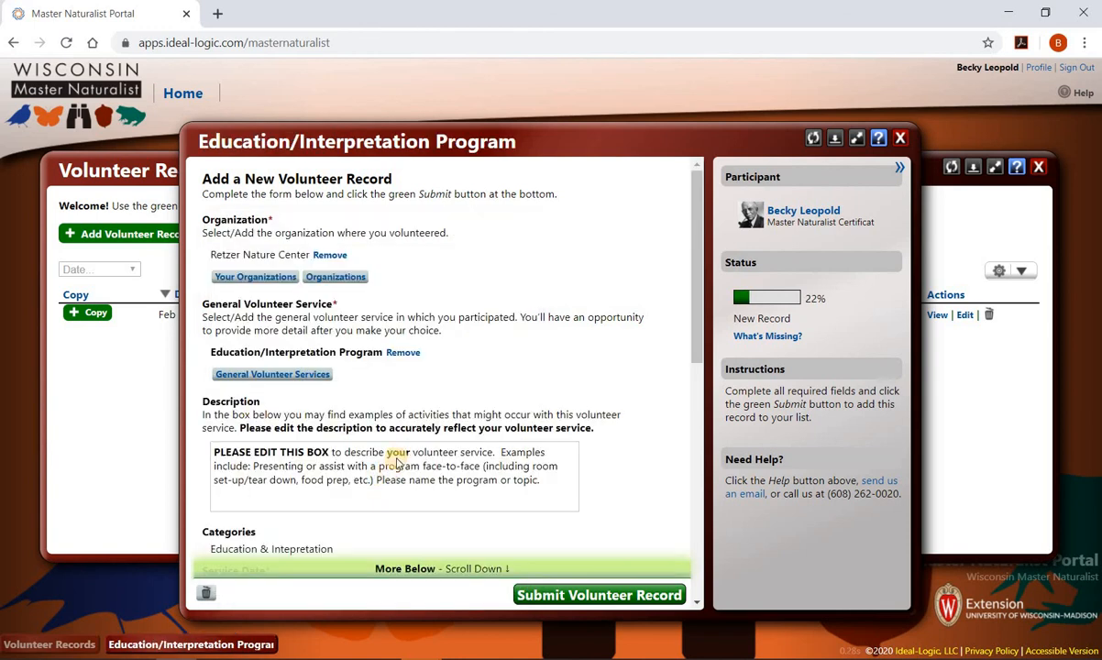
{"action": "scroll", "coordinate": [458, 404], "scroll_direction": "down", "scroll_amount": 2}
{"action": "left_click", "coordinate": [365, 284]}
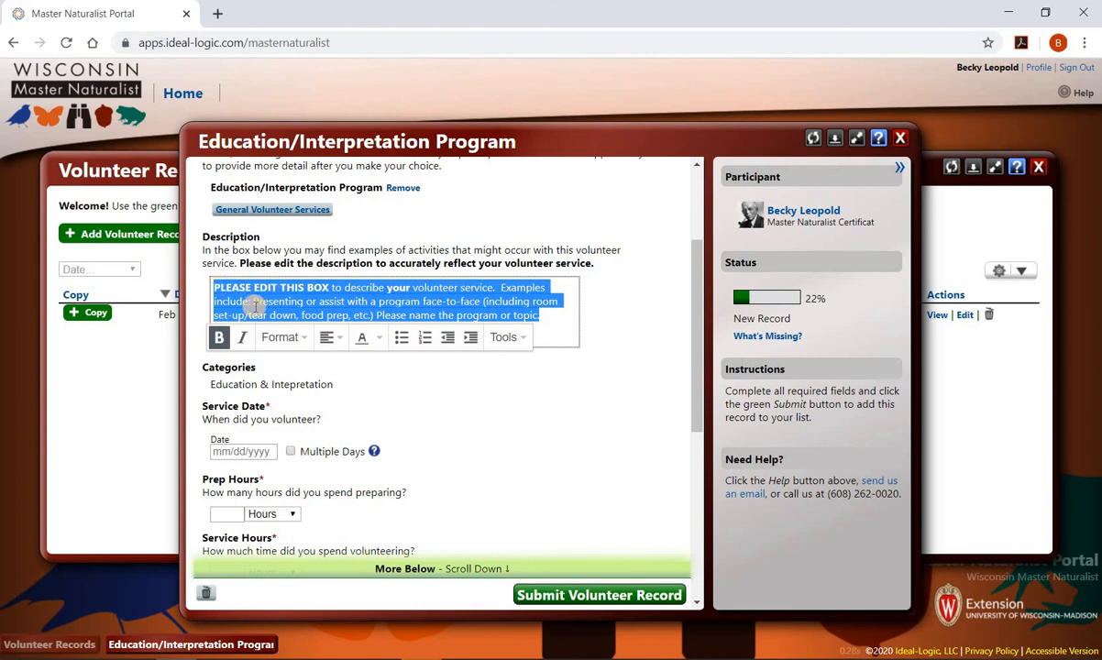
{"action": "key", "text": "BackSpace"}
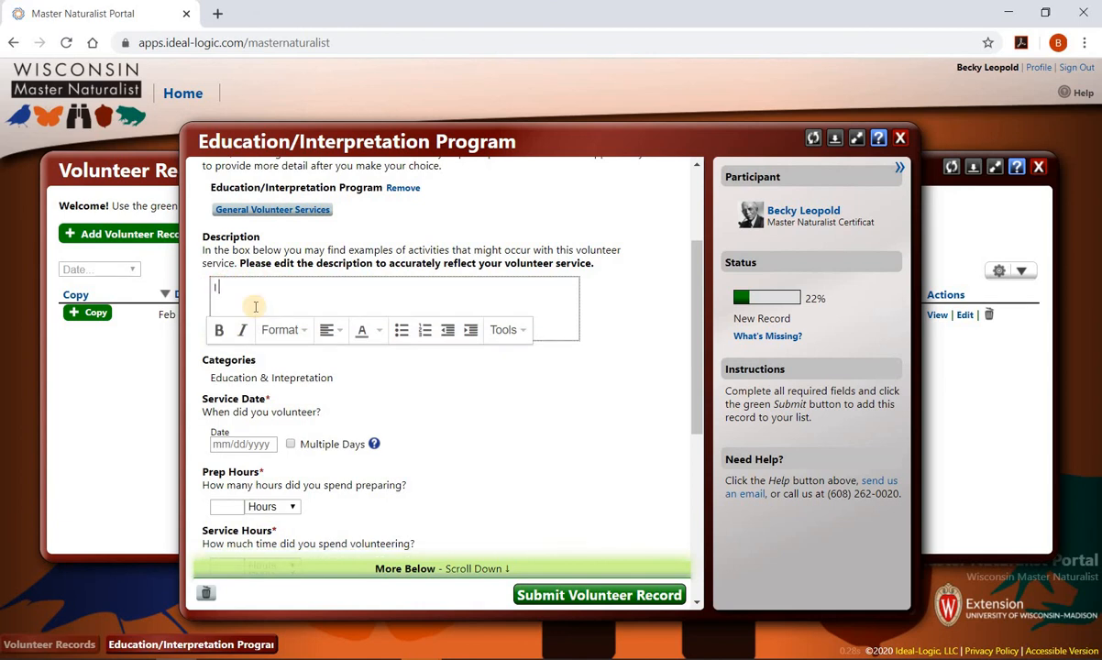
{"action": "type", "text": "I gave a"}
{"action": "type", "text": " en"}
{"action": "type", "text": " educational "}
{"action": "type", "text": "program"}
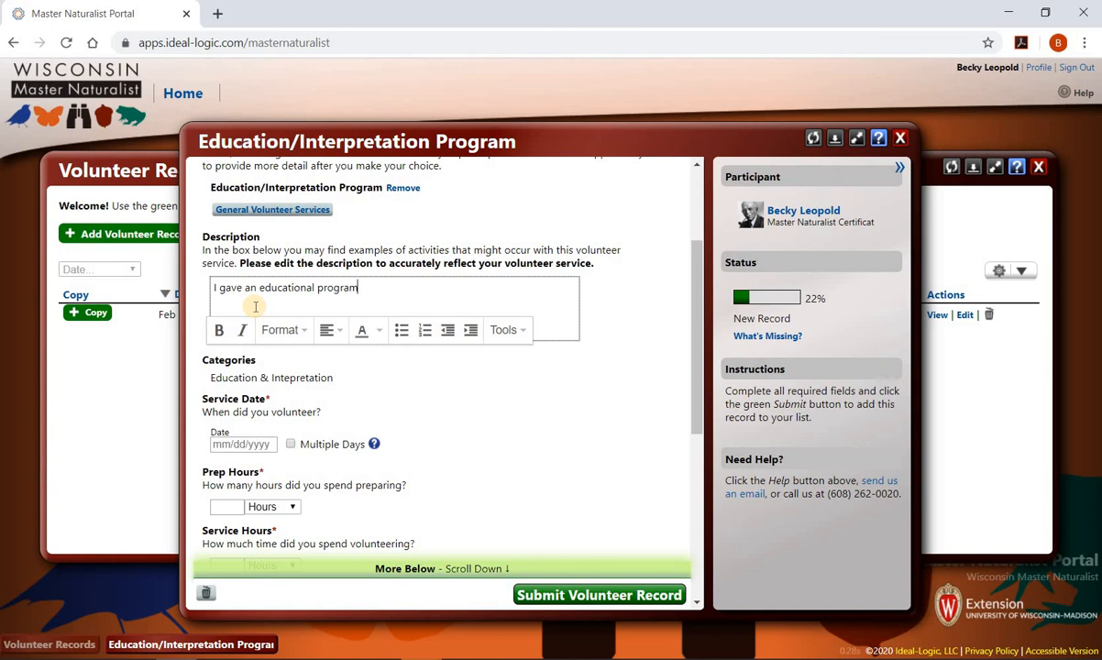
{"action": "type", "text": " to 4th graders regarding"}
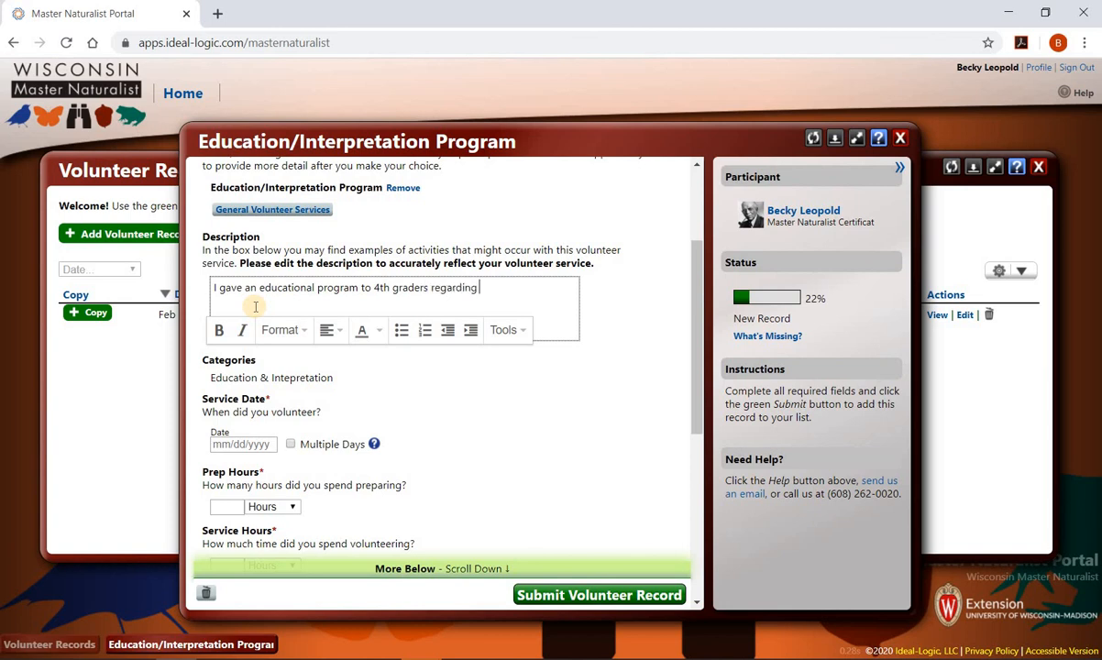
{"action": "type", "text": " Prairie Habitat and the c"}
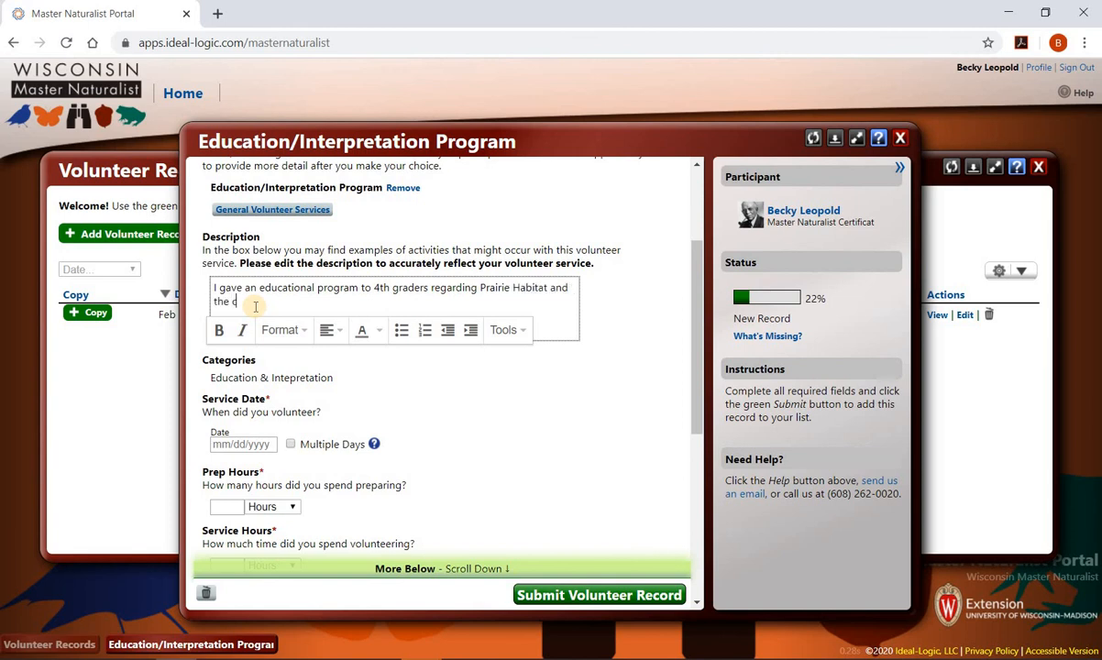
{"action": "type", "text": "ritterss that live there!"}
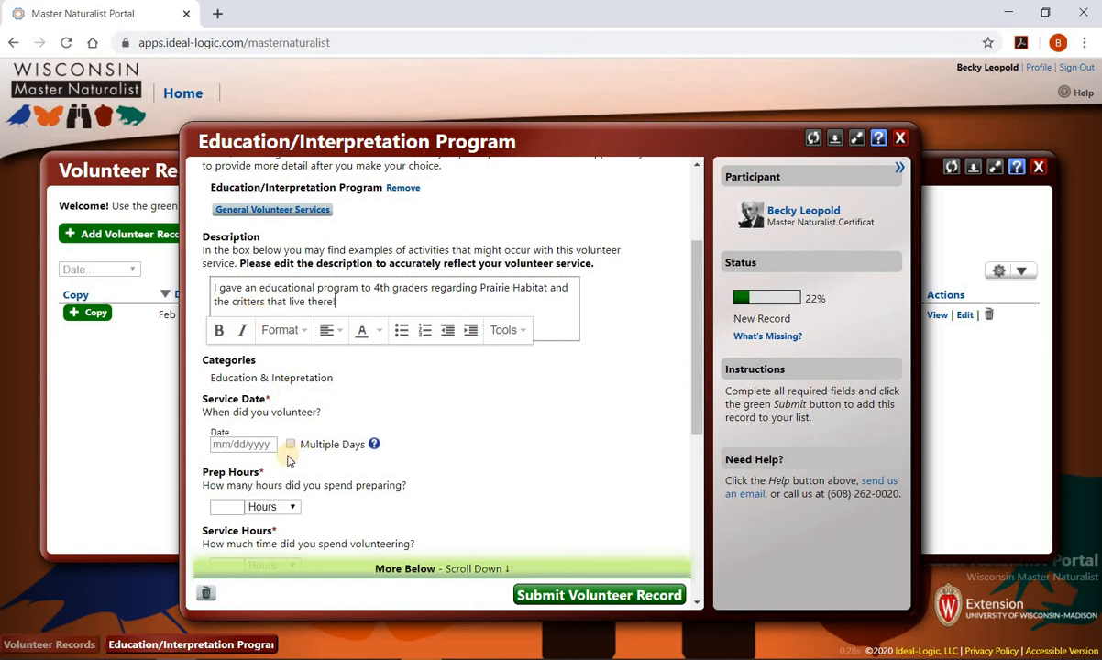
{"action": "left_click", "coordinate": [246, 444]}
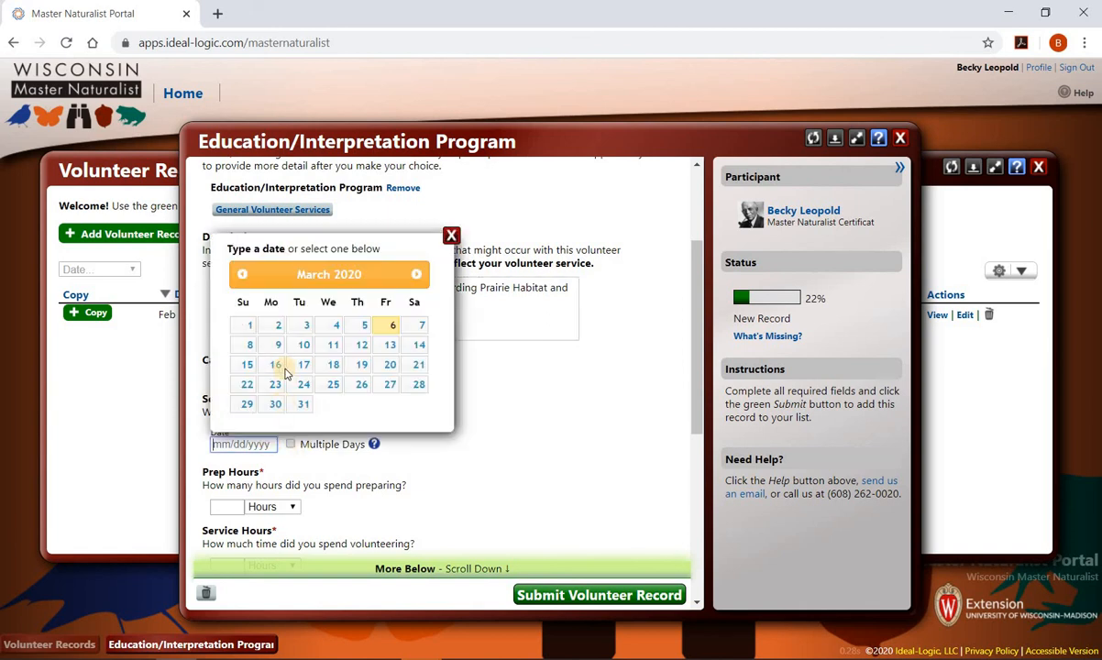
- Set the service date to 03/02/2020 with 2 prep hours and 1 service hour
{"action": "left_click", "coordinate": [273, 323]}
{"action": "scroll", "coordinate": [266, 463], "scroll_direction": "down", "scroll_amount": 3}
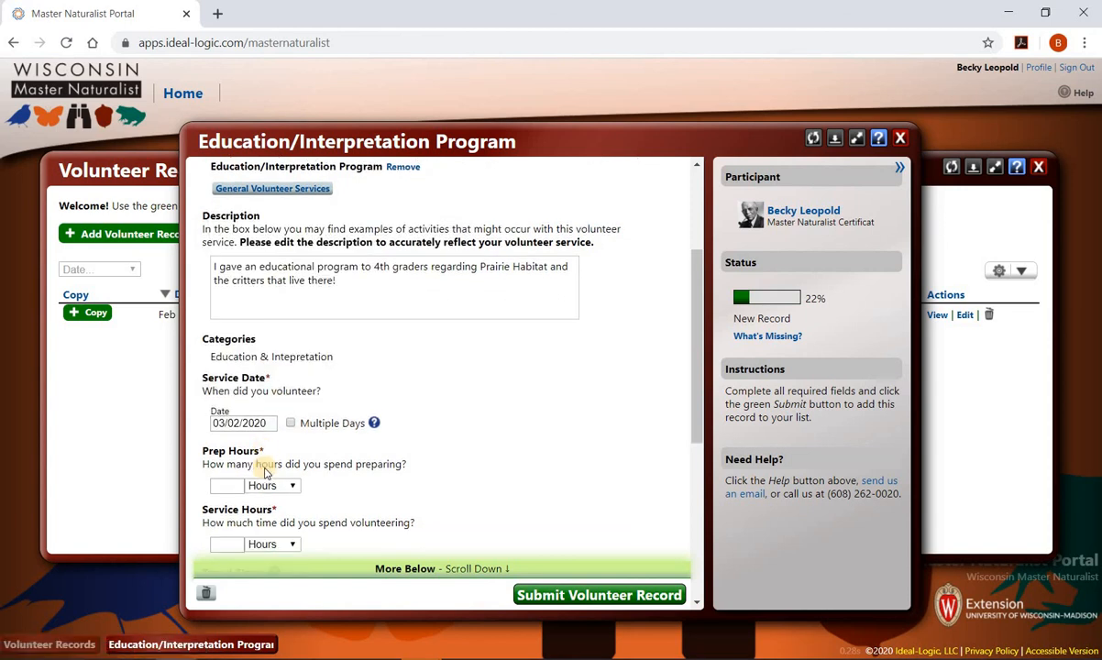
{"action": "left_click", "coordinate": [228, 258]}
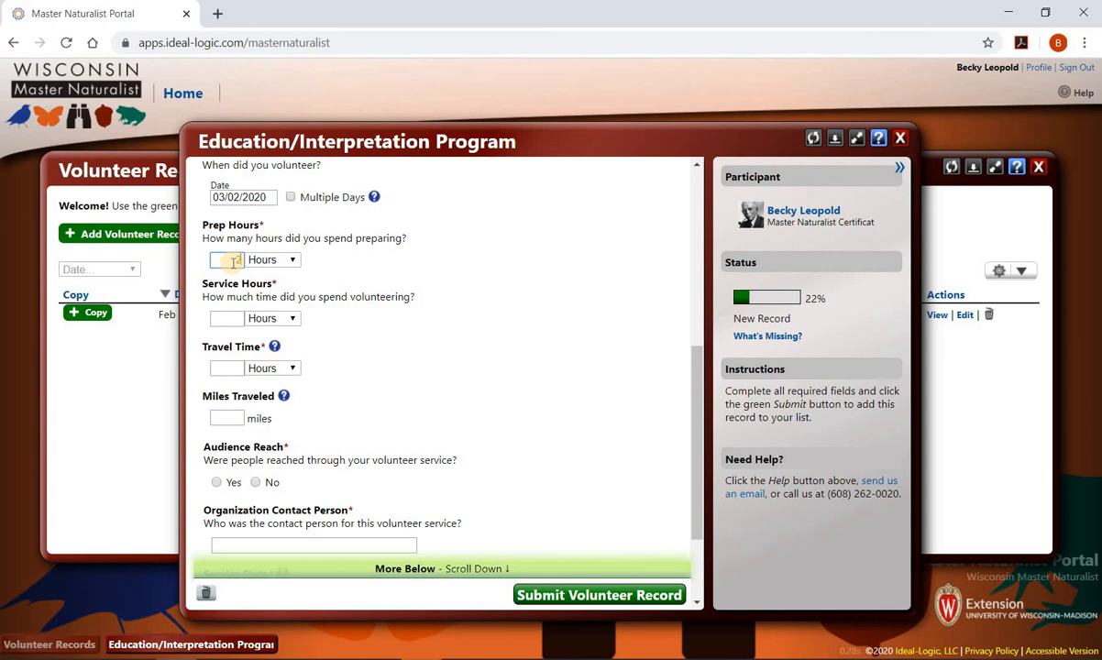
{"action": "type", "text": "2"}
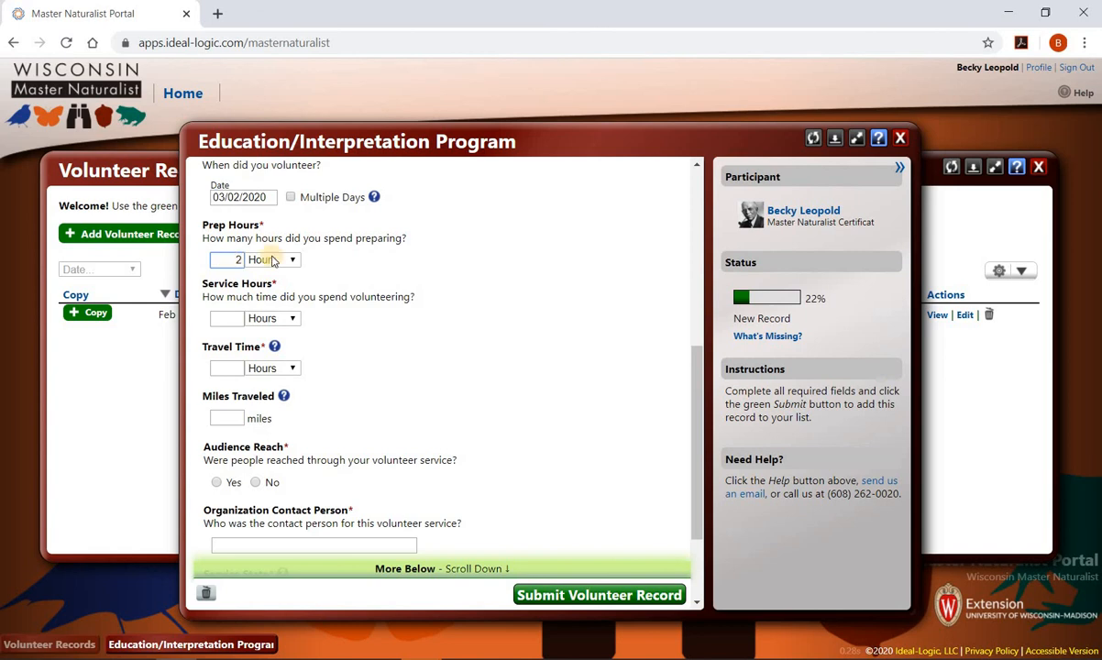
{"action": "left_click", "coordinate": [230, 318]}
{"action": "type", "text": "1"}
- Log a travel time of 5 minutes and 1.5 miles traveled
{"action": "key", "text": "Tab"}
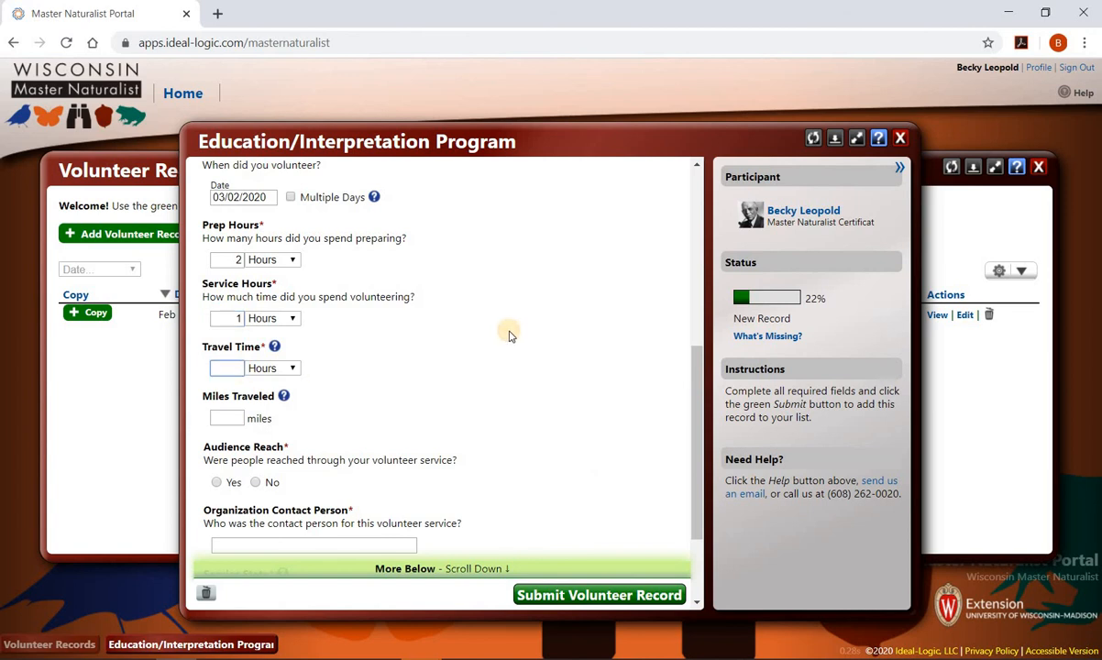
{"action": "type", "text": "5"}
{"action": "left_click", "coordinate": [293, 369]}
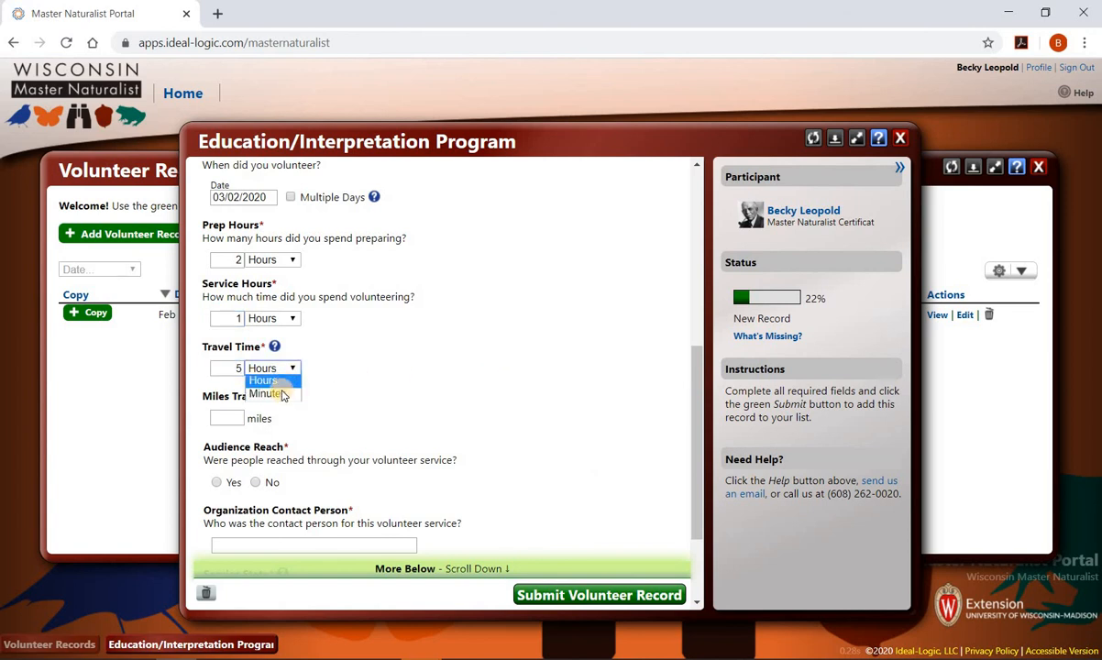
{"action": "left_click", "coordinate": [268, 393]}
{"action": "key", "text": "Tab"}
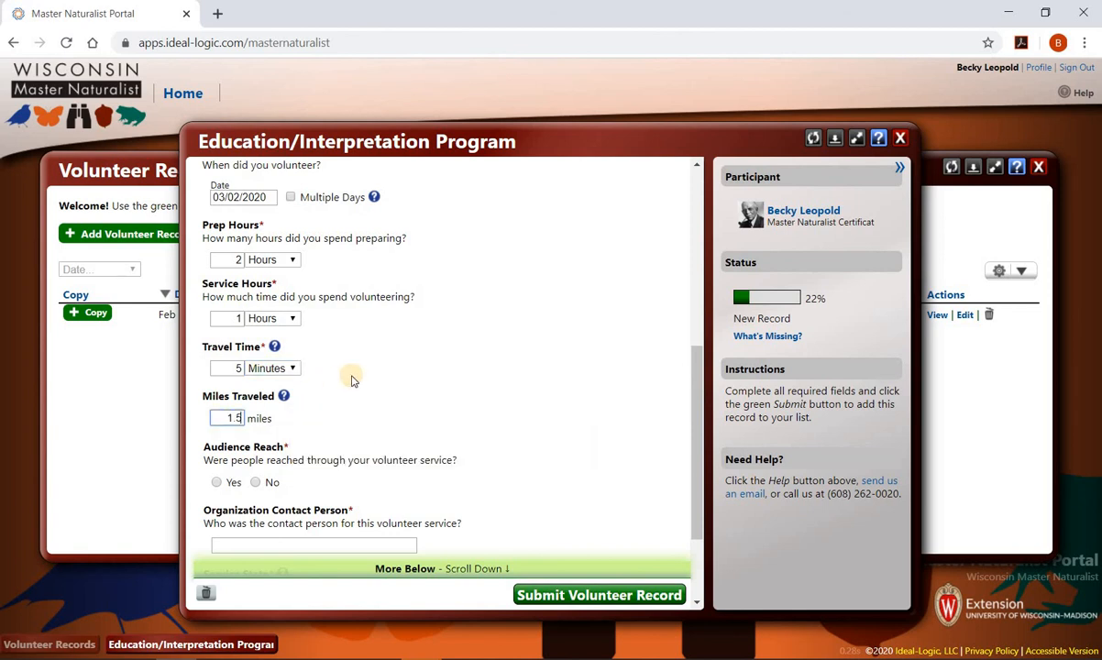
{"action": "type", "text": "1.5"}
{"action": "scroll", "coordinate": [363, 399], "scroll_direction": "down", "scroll_amount": 3}
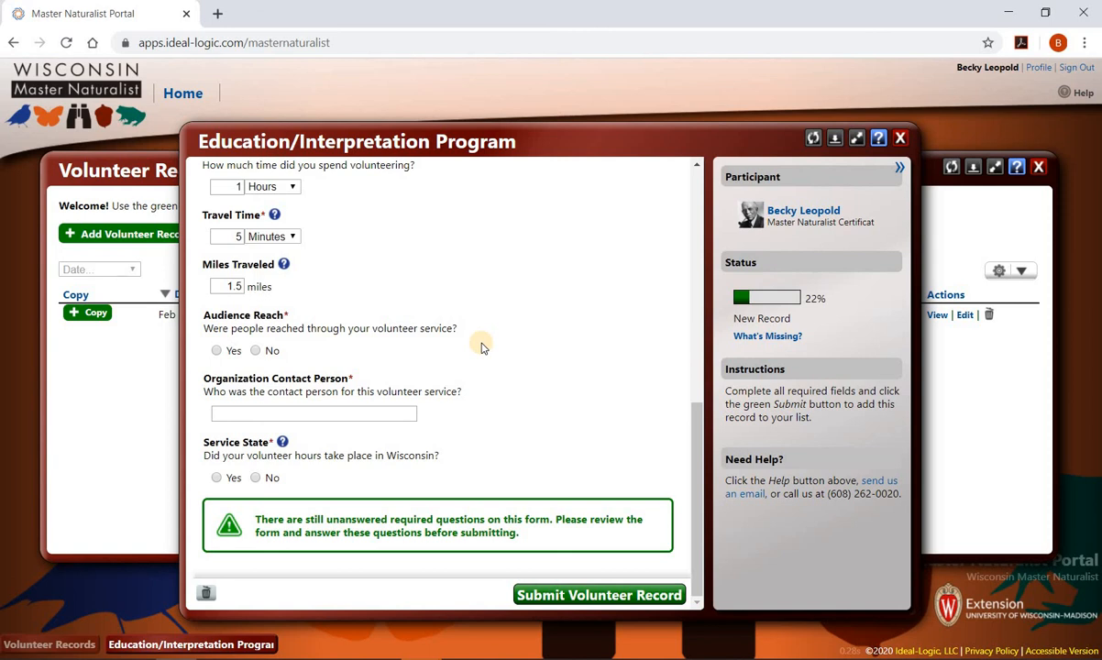
- Mark that people were reached, with a Youth audience of 25 people
{"action": "left_click", "coordinate": [217, 350]}
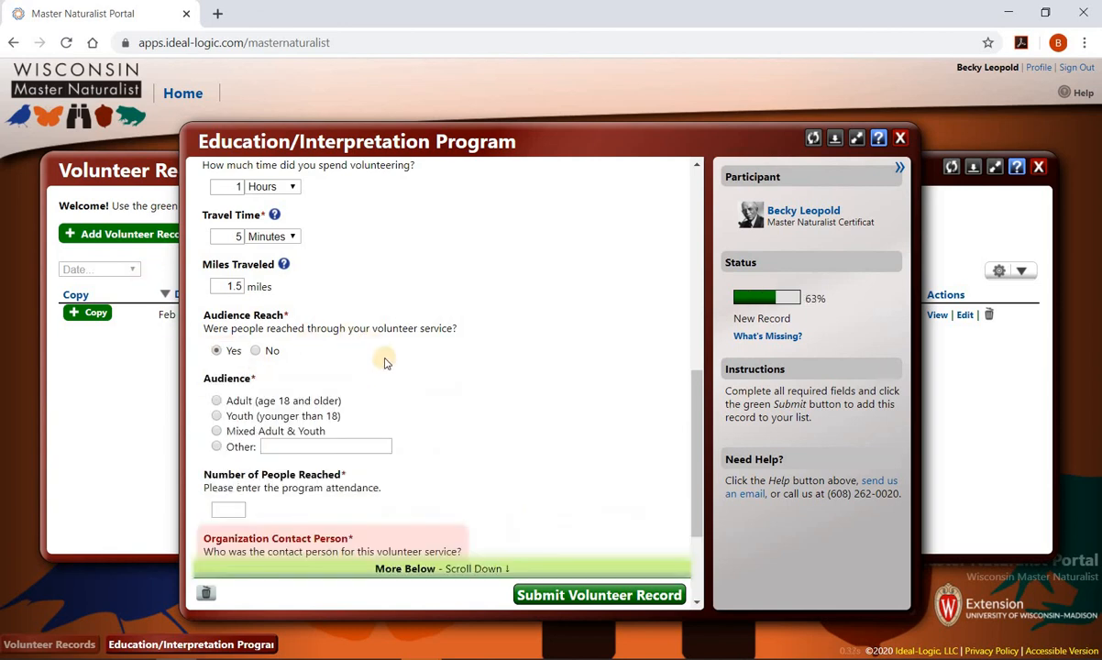
{"action": "scroll", "coordinate": [381, 363], "scroll_direction": "down", "scroll_amount": 2}
{"action": "left_click", "coordinate": [217, 257]}
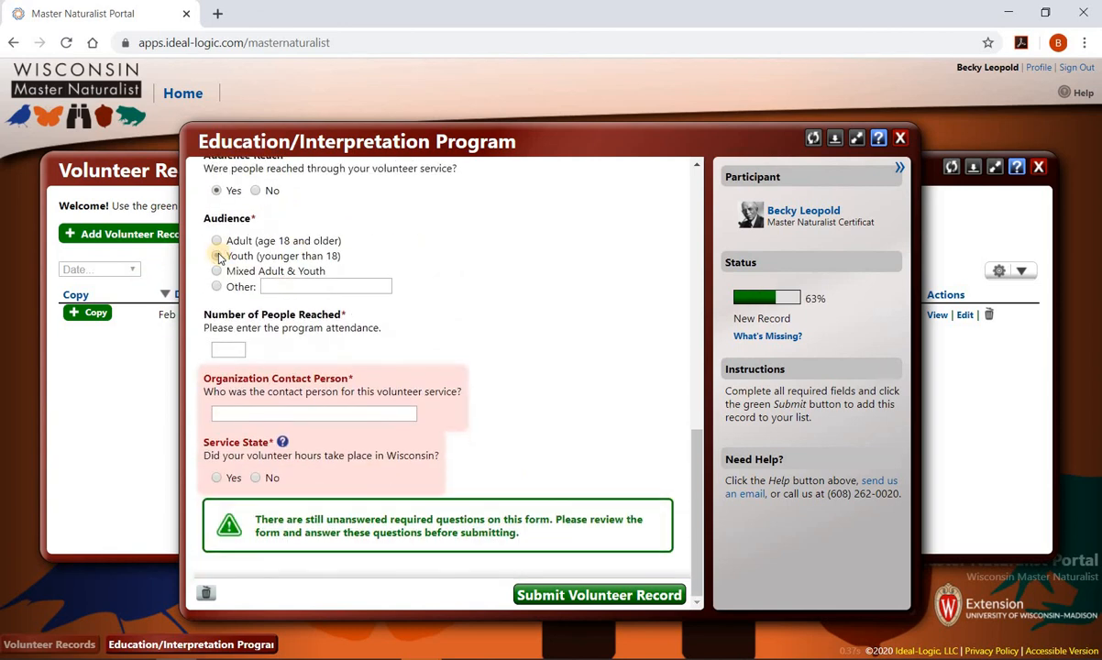
{"action": "left_click", "coordinate": [238, 350]}
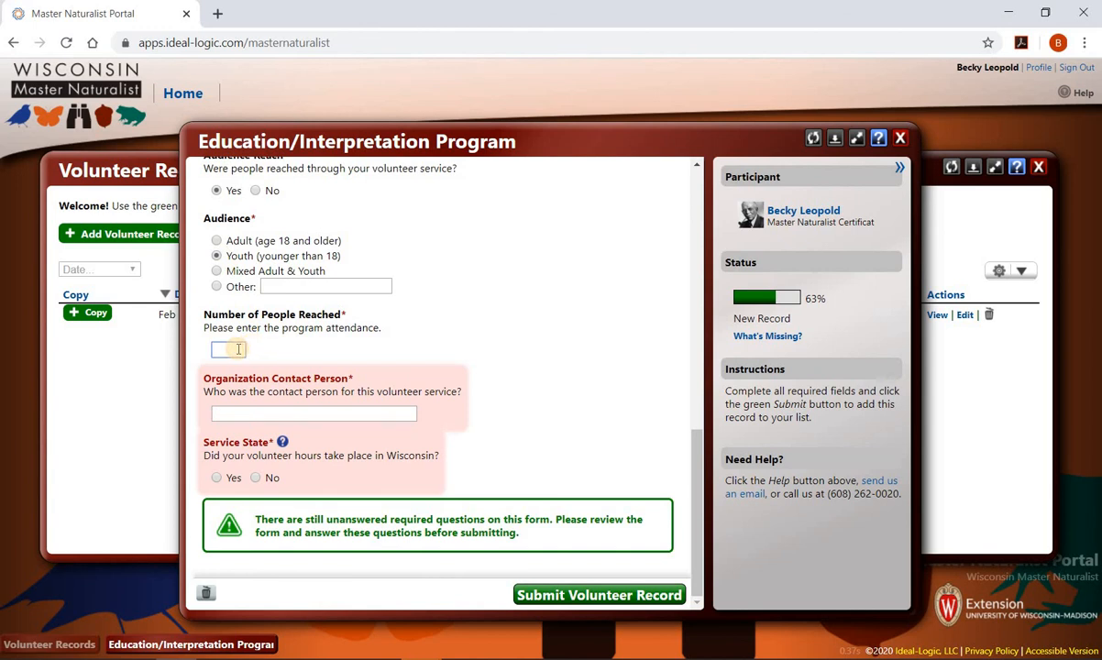
{"action": "type", "text": "25"}
- Enter the organization contact person's name and mark the service as in Wisconsin
{"action": "left_click", "coordinate": [268, 415]}
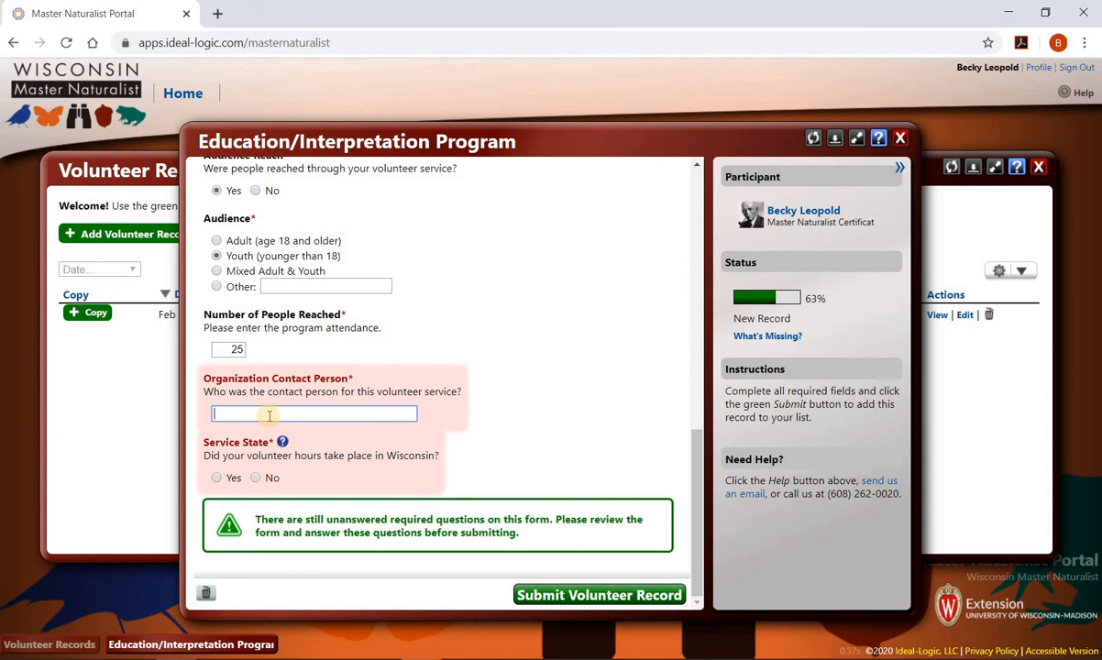
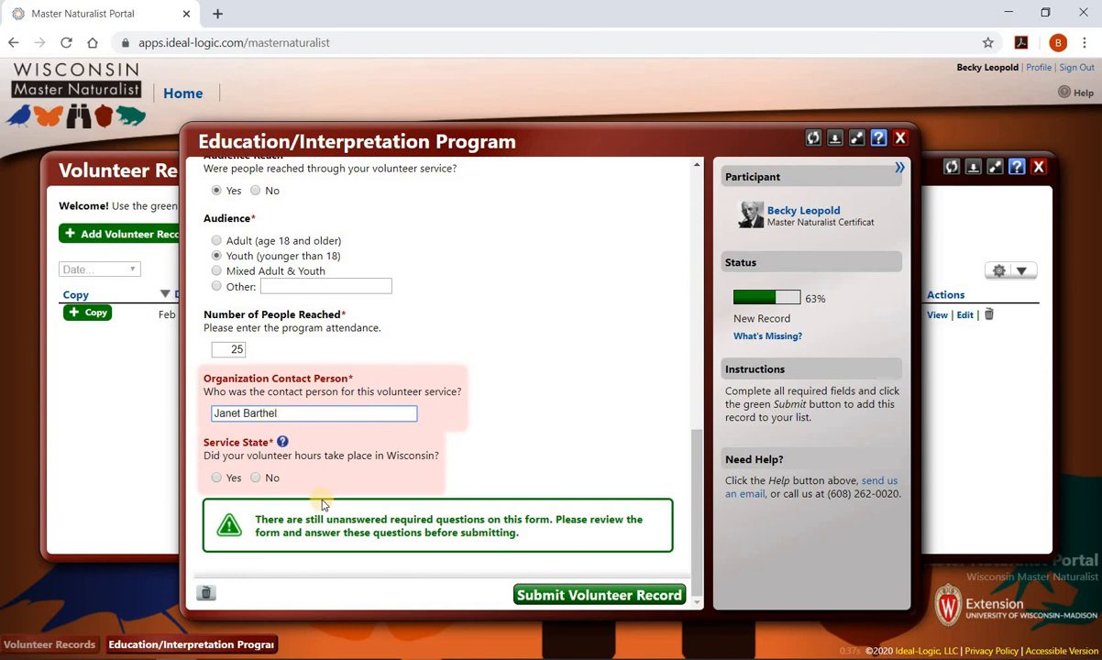
{"action": "left_click", "coordinate": [217, 478]}
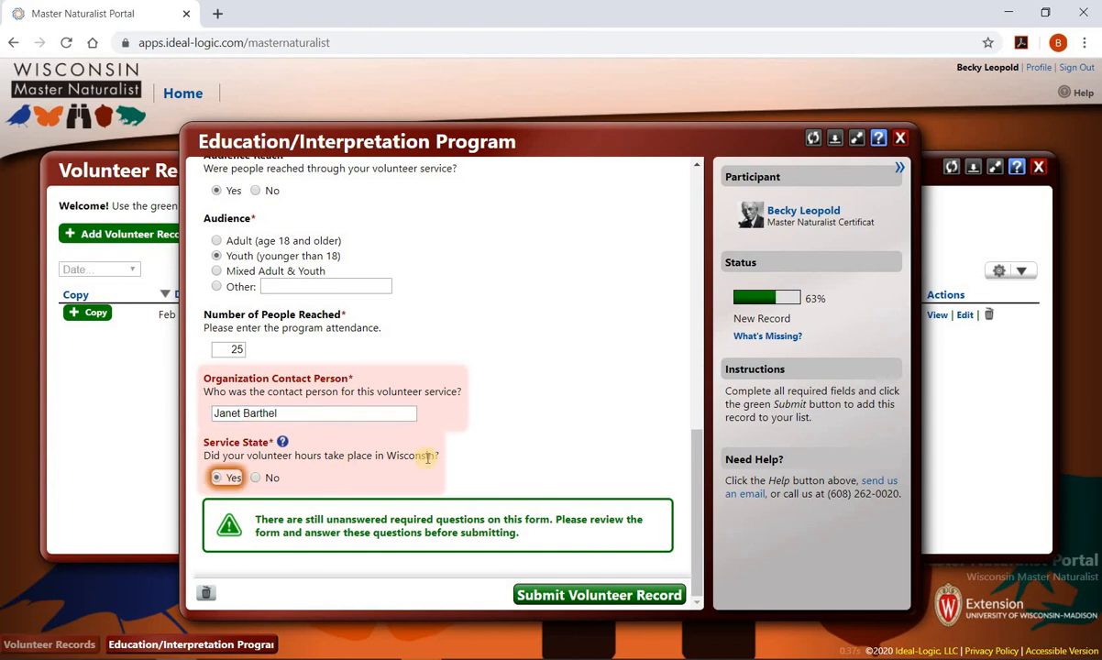
{"action": "scroll", "coordinate": [427, 458], "scroll_direction": "down", "scroll_amount": 1}
- Set the service county to Waukesha County
{"action": "left_click", "coordinate": [246, 476]}
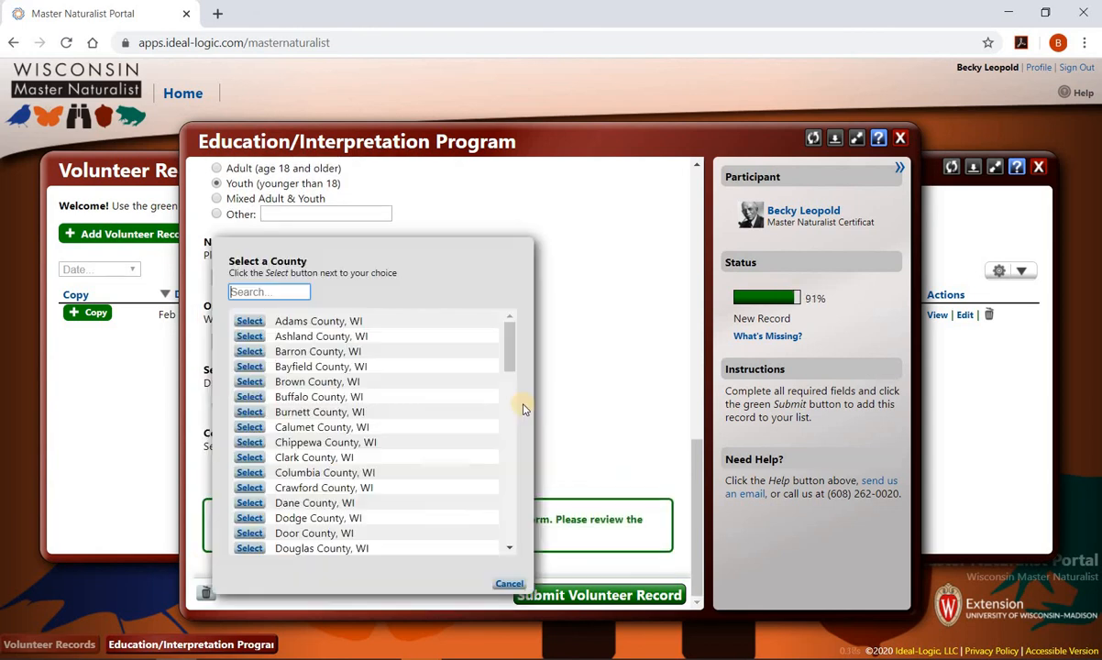
{"action": "scroll", "coordinate": [499, 492], "scroll_direction": "down", "scroll_amount": 10}
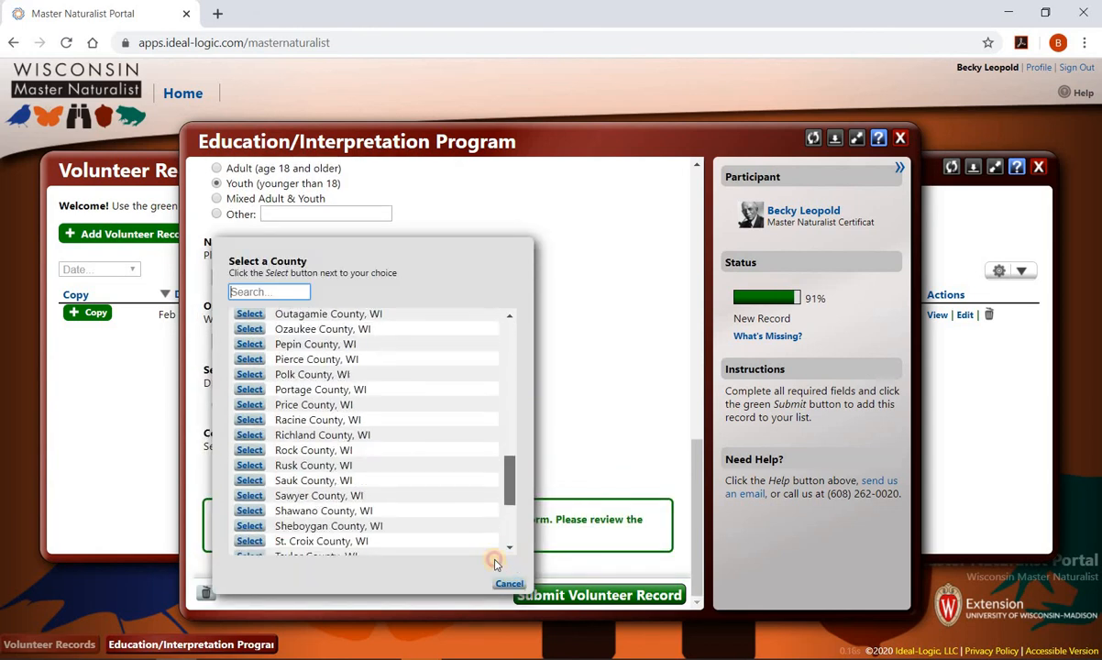
{"action": "left_click", "coordinate": [250, 483]}
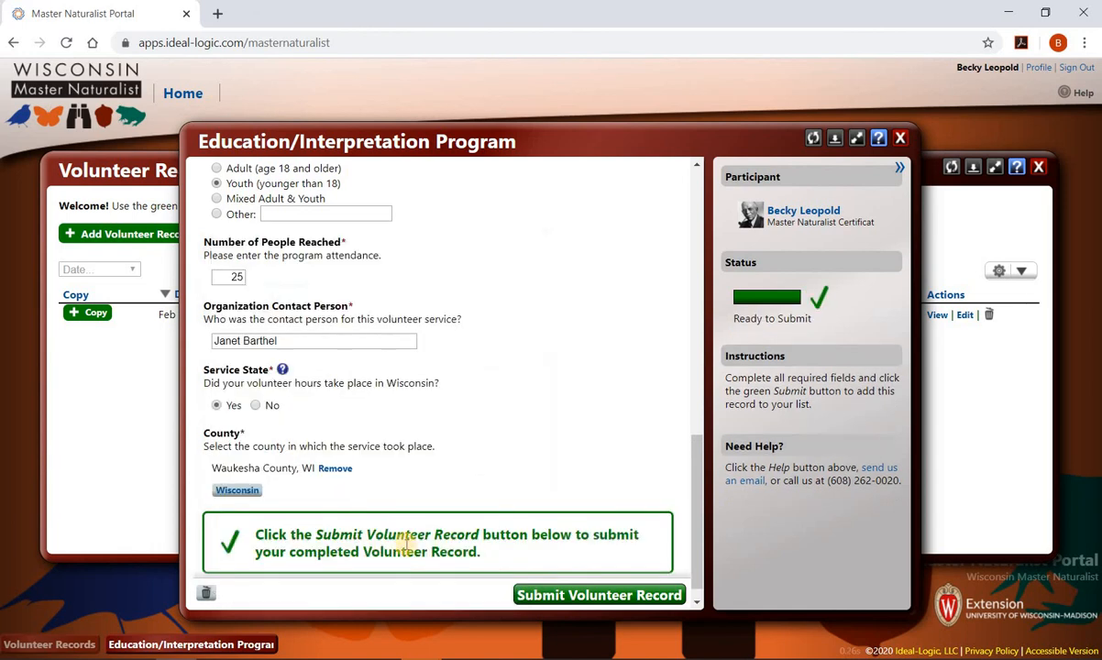
- Submit the Education/Interpretation record and start a new volunteer record from scratch
{"action": "left_click", "coordinate": [597, 596]}
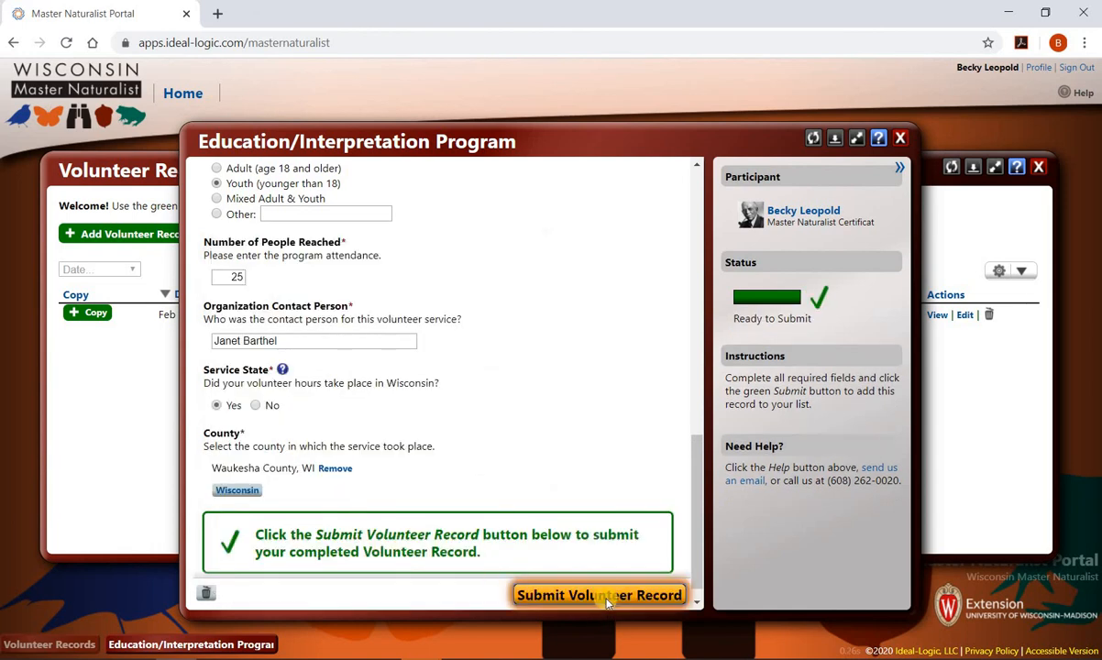
{"action": "left_click", "coordinate": [641, 416]}
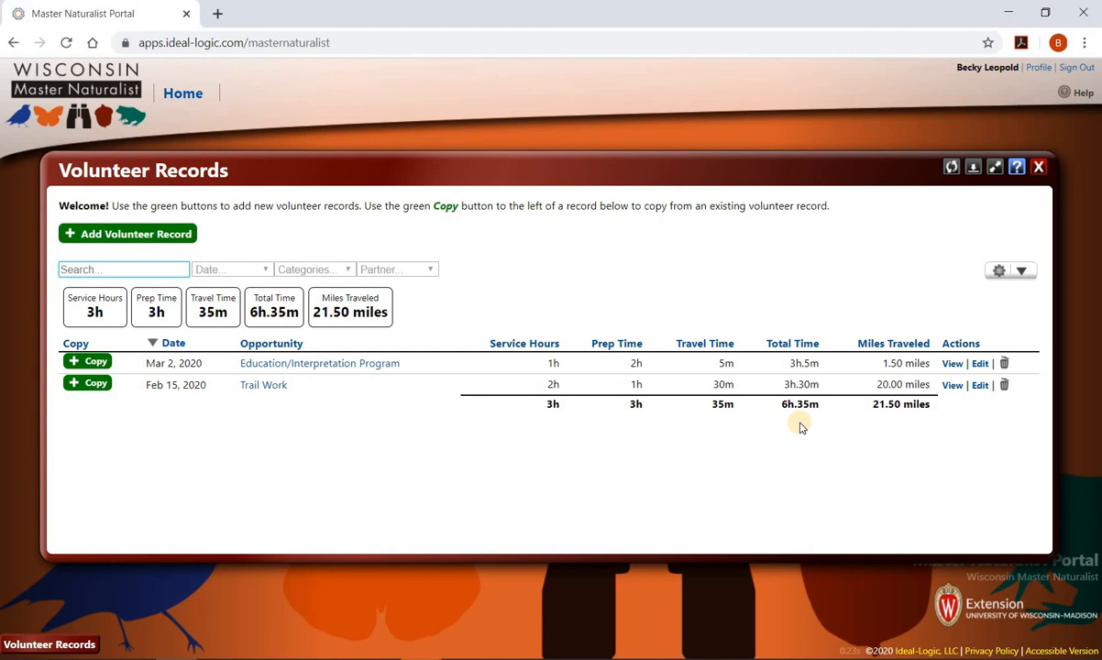
{"action": "left_click", "coordinate": [173, 236]}
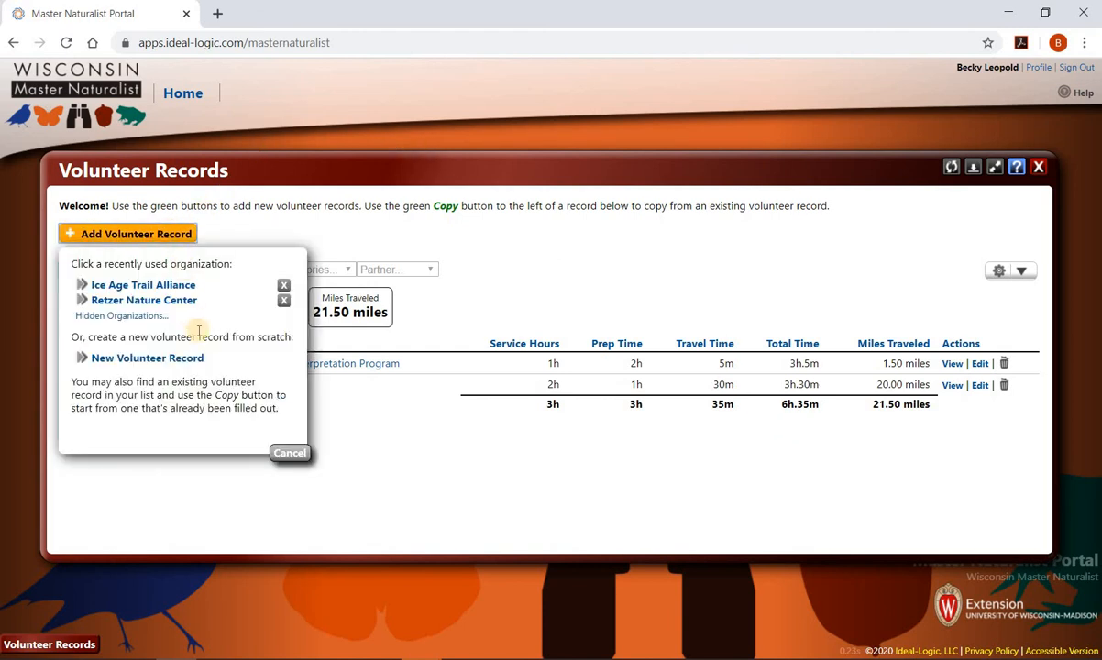
{"action": "left_click", "coordinate": [189, 359]}
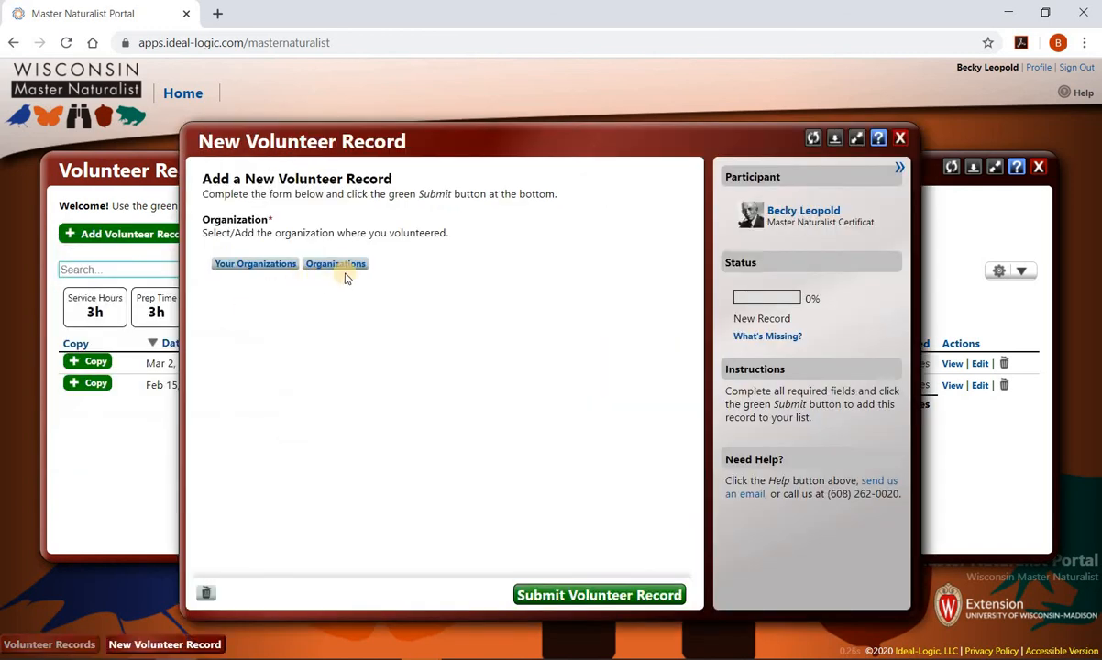
- Search the organizations for 'Sna' and choose Snapshot Wisconsin
{"action": "left_click", "coordinate": [344, 265]}
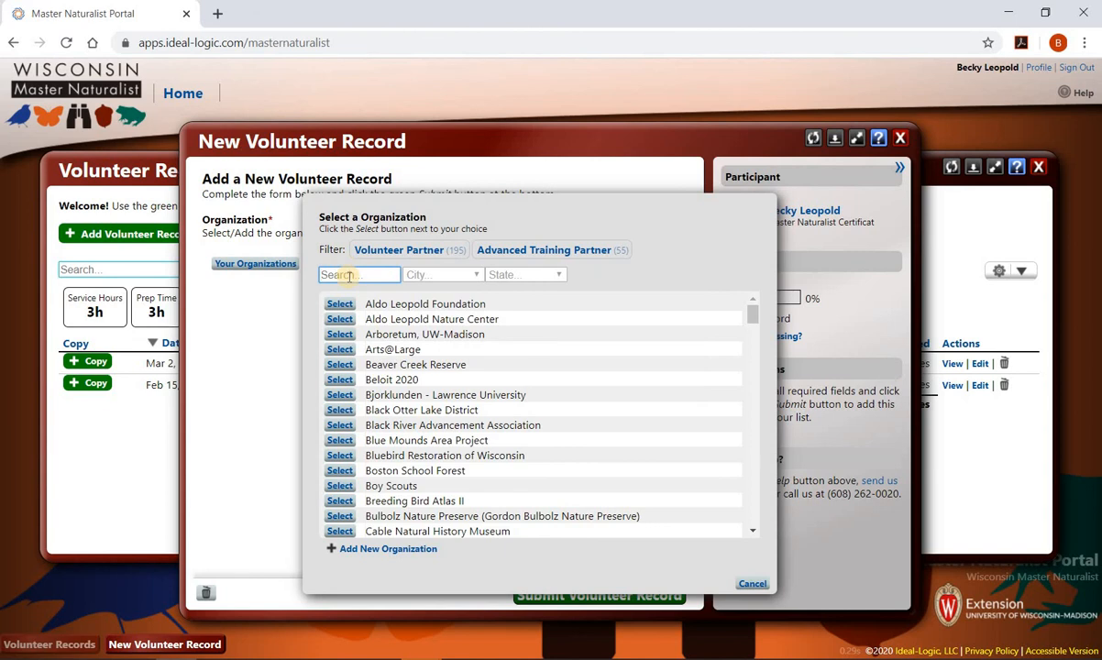
{"action": "type", "text": "S"}
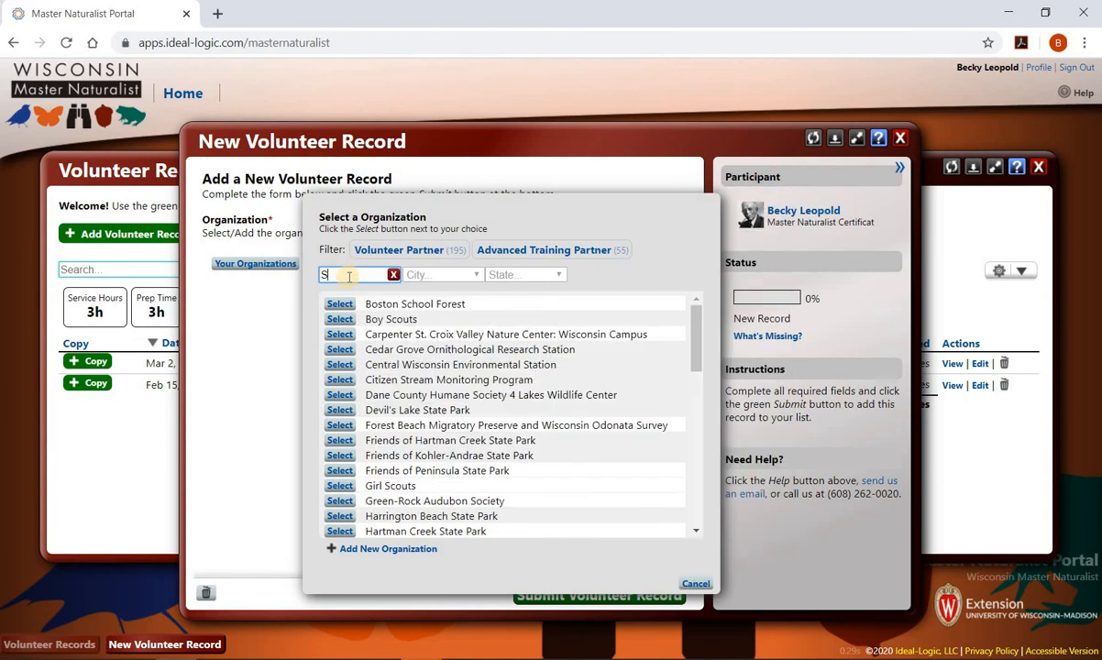
{"action": "type", "text": "anp"}
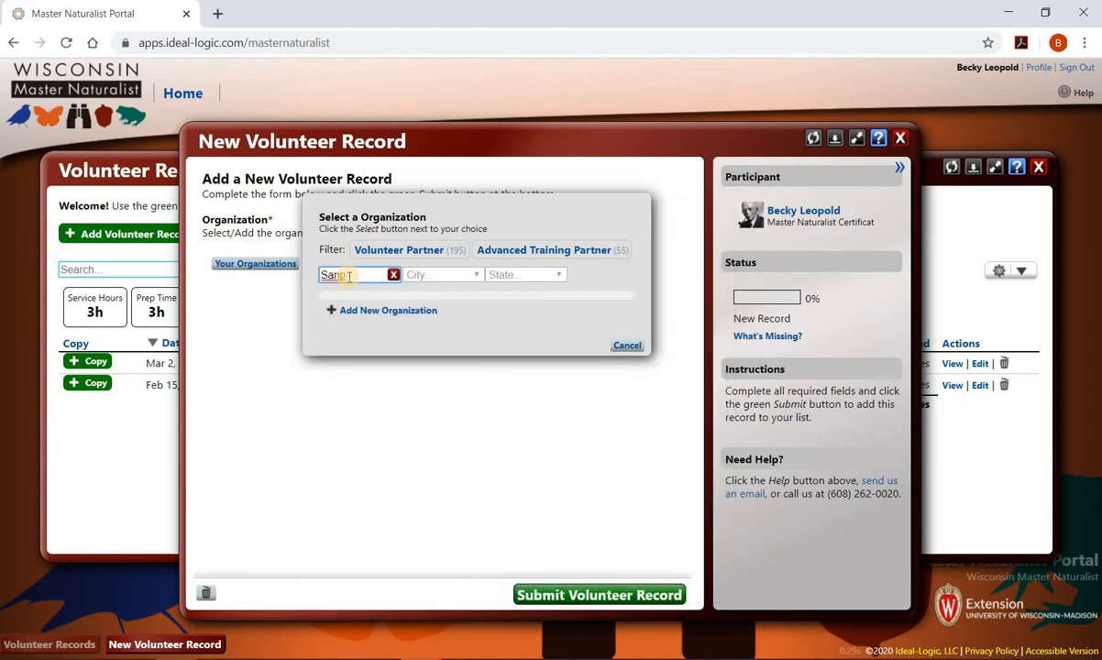
{"action": "key", "text": "BackSpace"}
{"action": "key", "text": "BackSpace"}
{"action": "key", "text": "BackSpace"}
{"action": "type", "text": "na"}
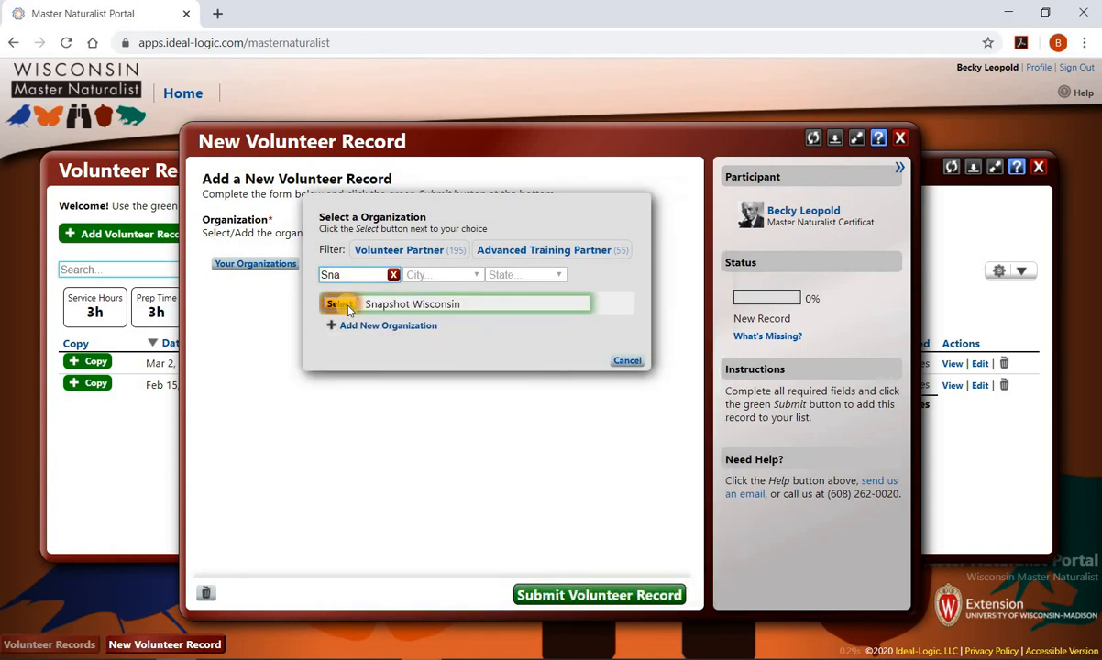
{"action": "left_click", "coordinate": [335, 303]}
- Pick Wildlife Monitoring from the General Volunteer Services list
{"action": "left_click", "coordinate": [311, 362]}
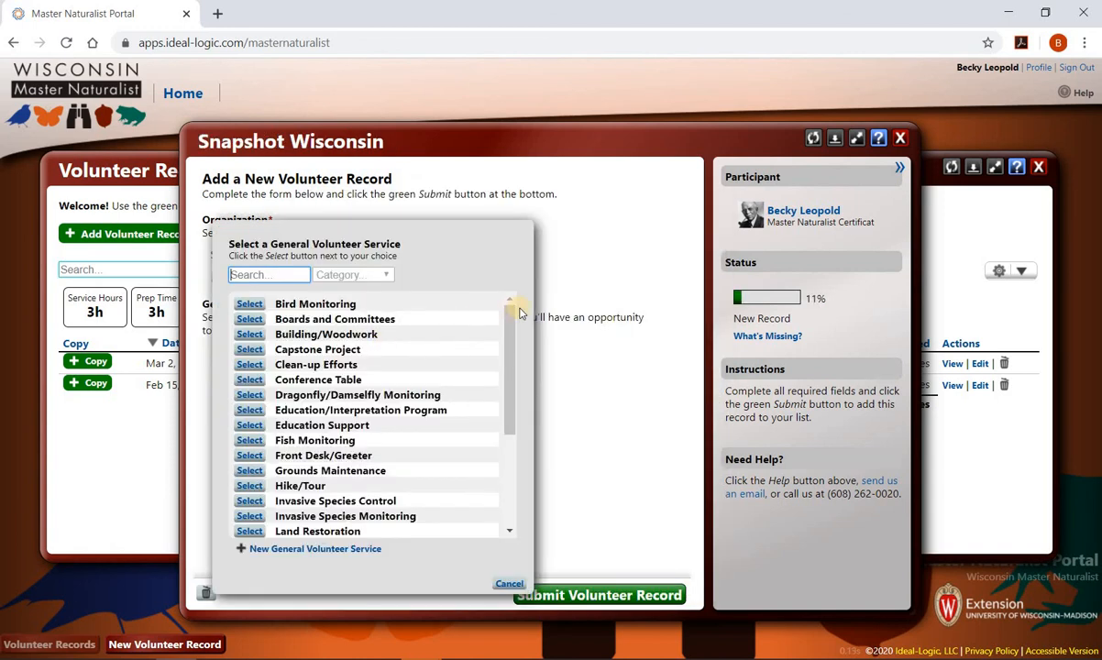
{"action": "left_click_drag", "start_coordinate": [511, 316], "coordinate": [497, 449]}
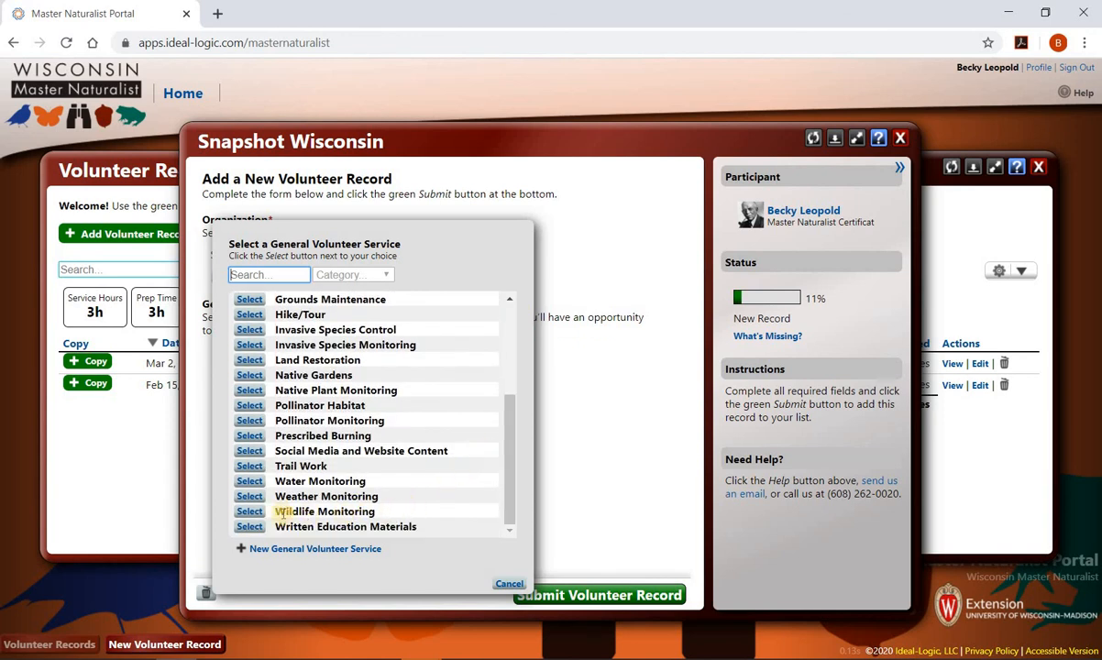
{"action": "left_click", "coordinate": [249, 511]}
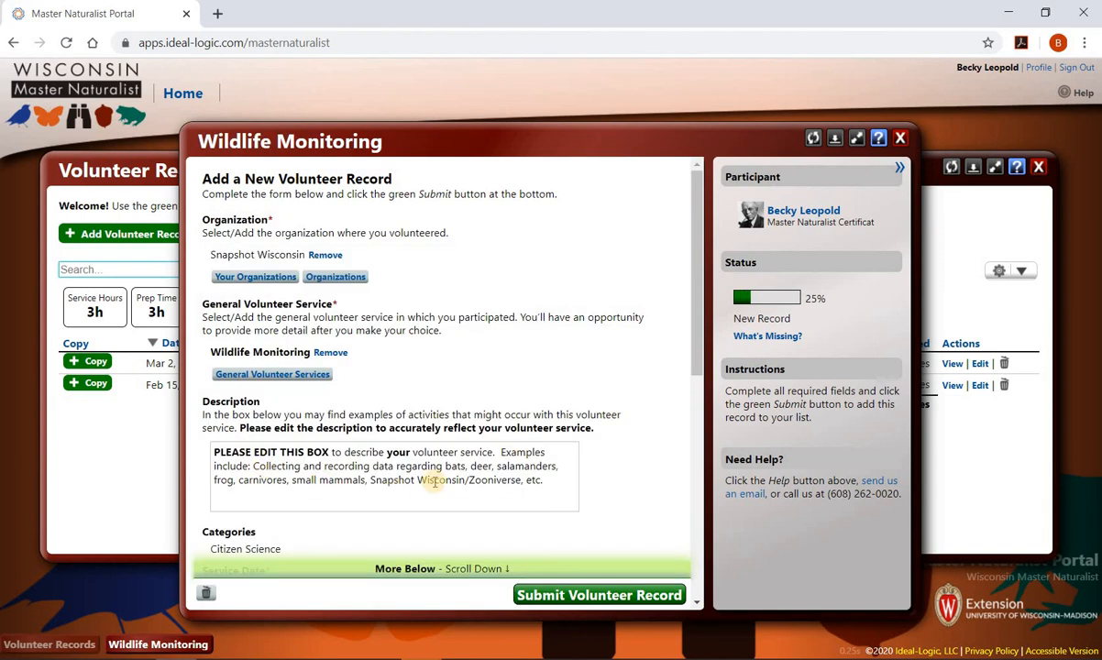
- Replace the example description with 'I did a camera check for trail cam 3548 and uploaded photos.'
{"action": "left_click_drag", "start_coordinate": [544, 480], "coordinate": [214, 452]}
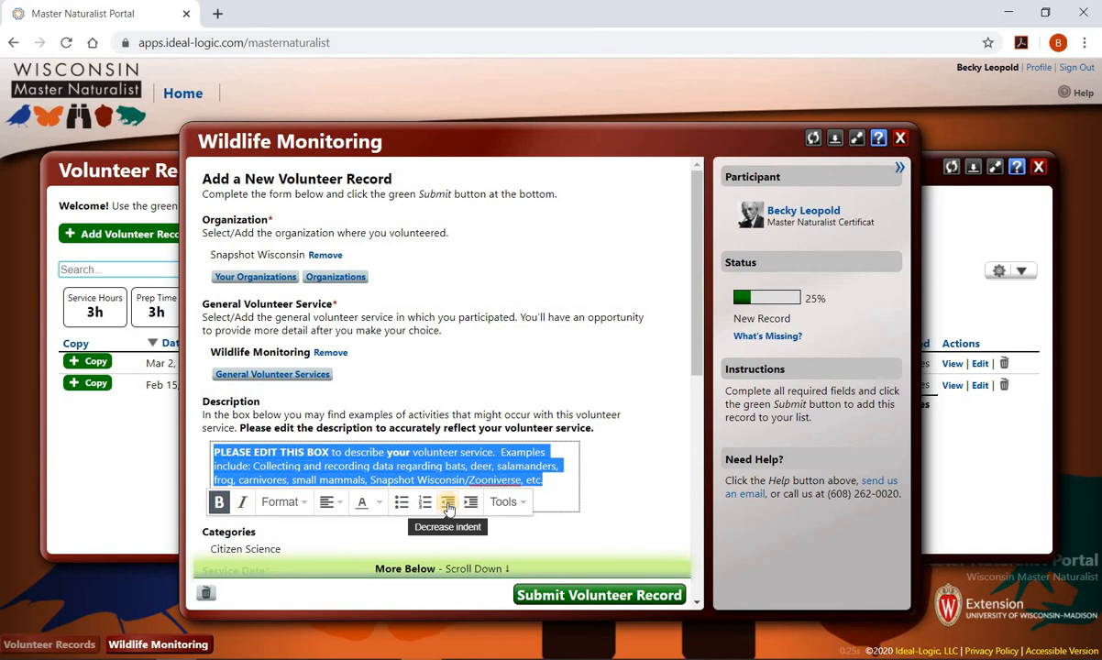
{"action": "type", "text": "I did a "}
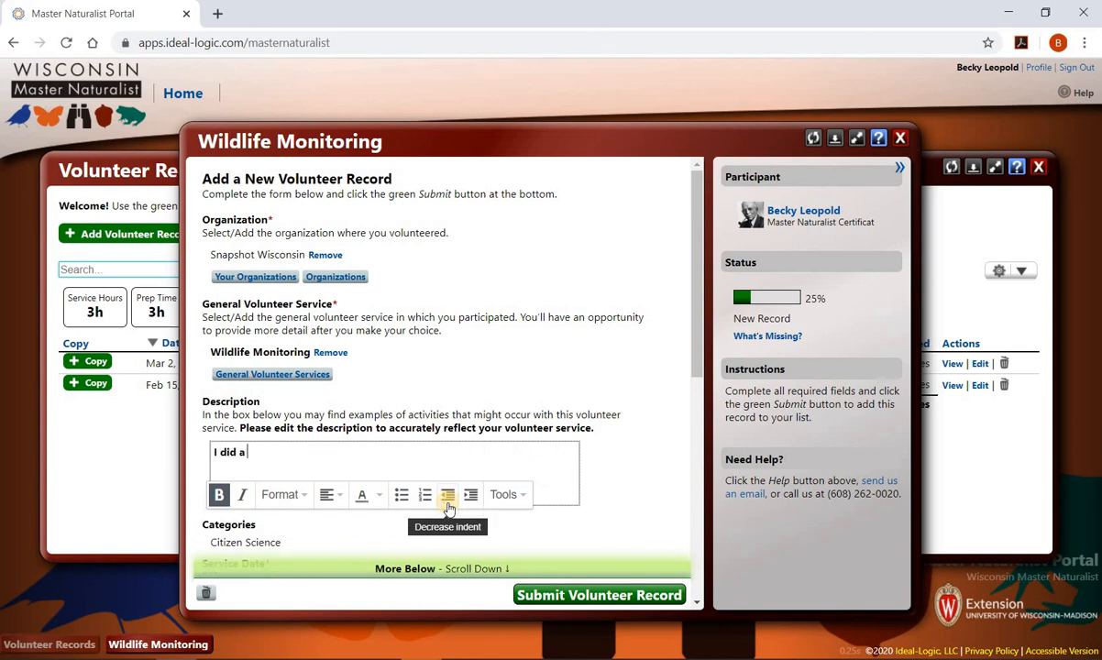
{"action": "type", "text": "camera check for trail "}
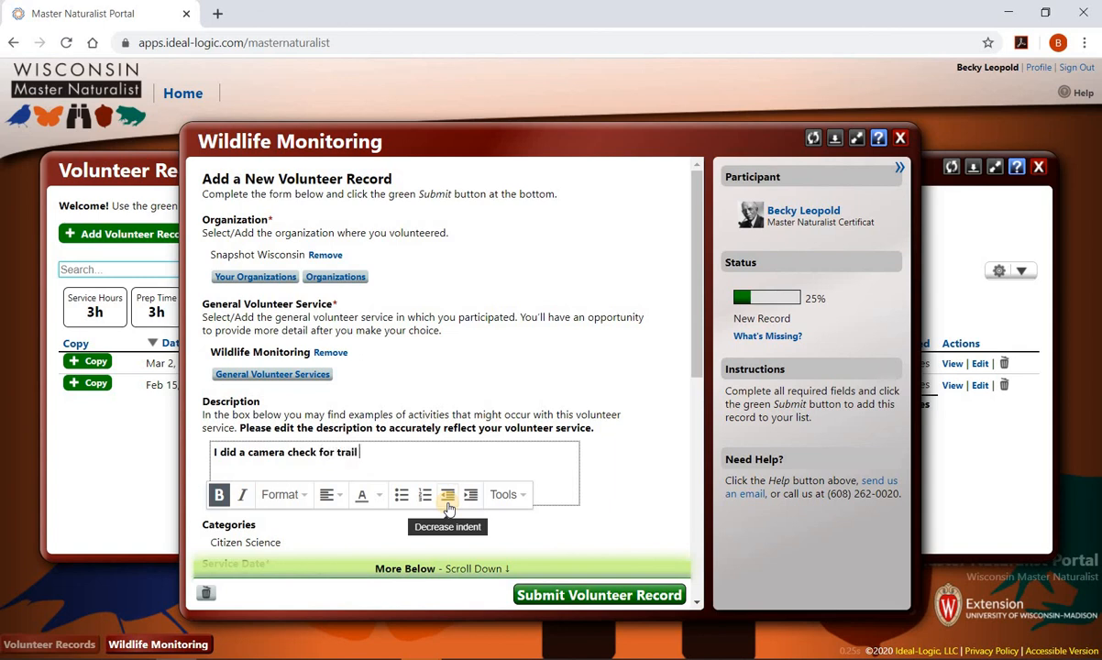
{"action": "type", "text": "cam 3548 and upload"}
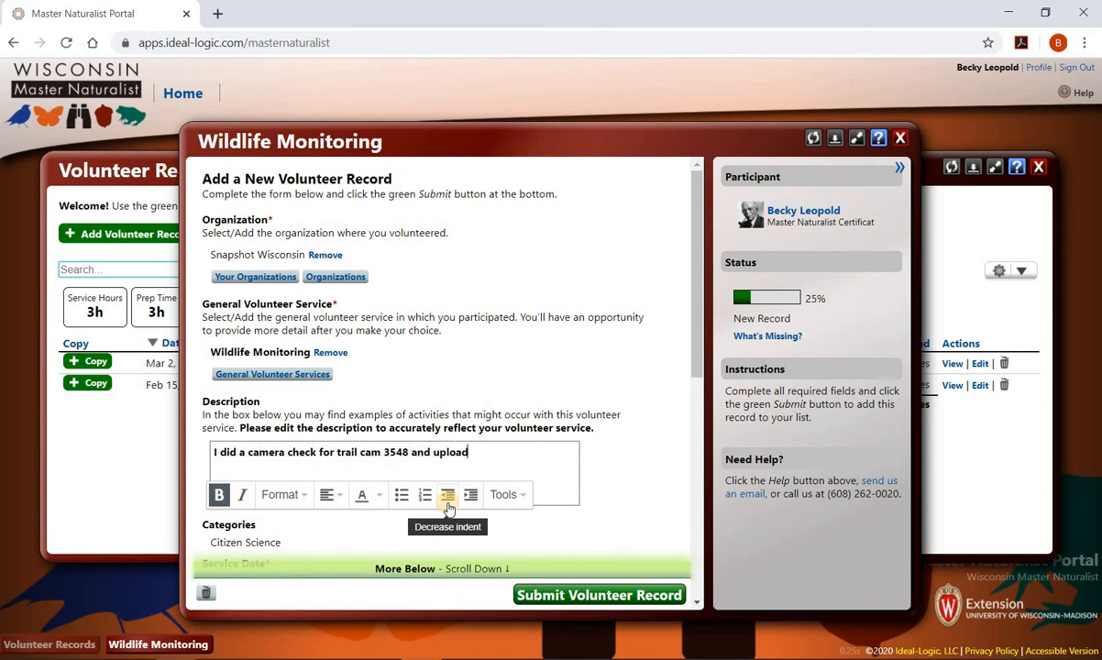
{"action": "type", "text": "ed photos."}
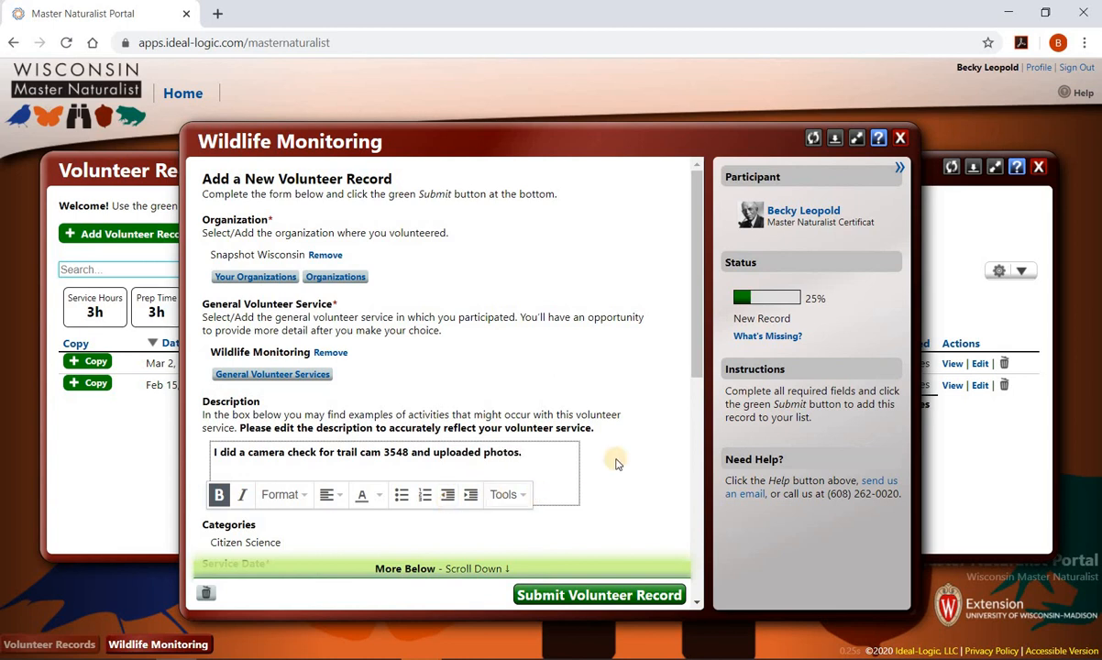
{"action": "scroll", "coordinate": [550, 459], "scroll_direction": "down", "scroll_amount": 2}
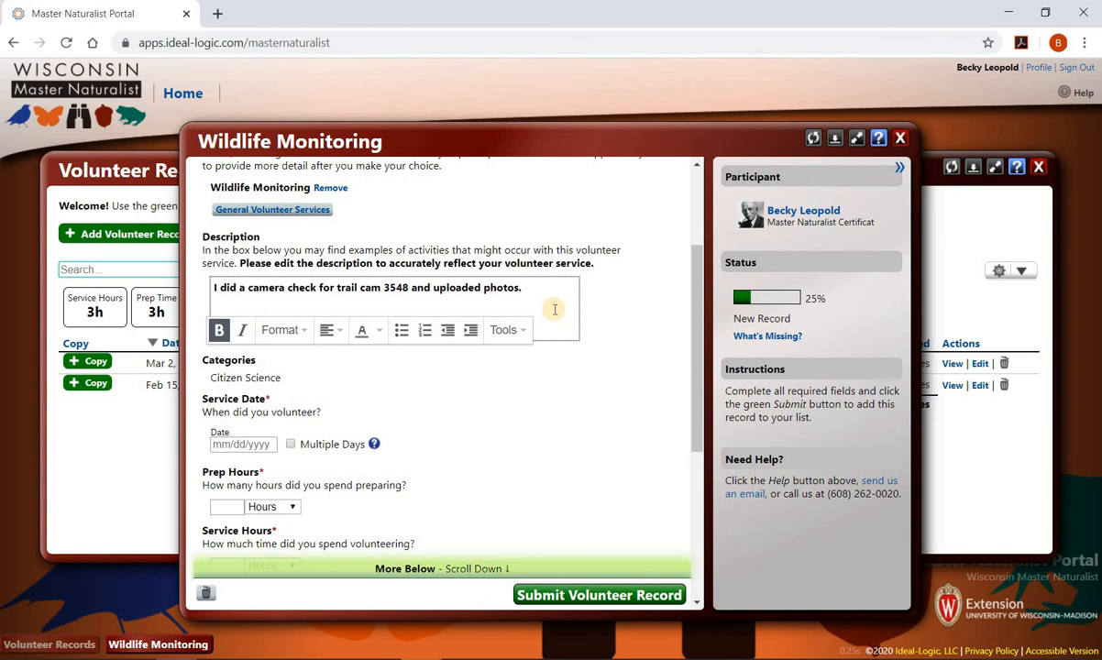
- Set the service date to March 1, 2020 with 0 prep hours
{"action": "left_click", "coordinate": [245, 445]}
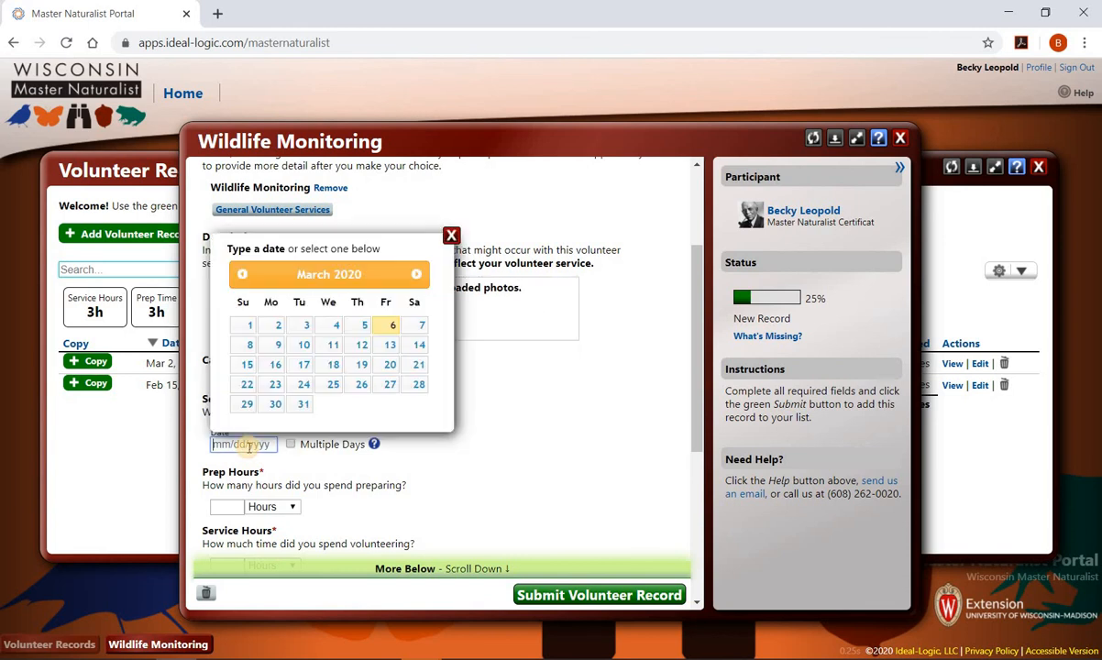
{"action": "left_click", "coordinate": [250, 326]}
{"action": "scroll", "coordinate": [287, 394], "scroll_direction": "down", "scroll_amount": 3}
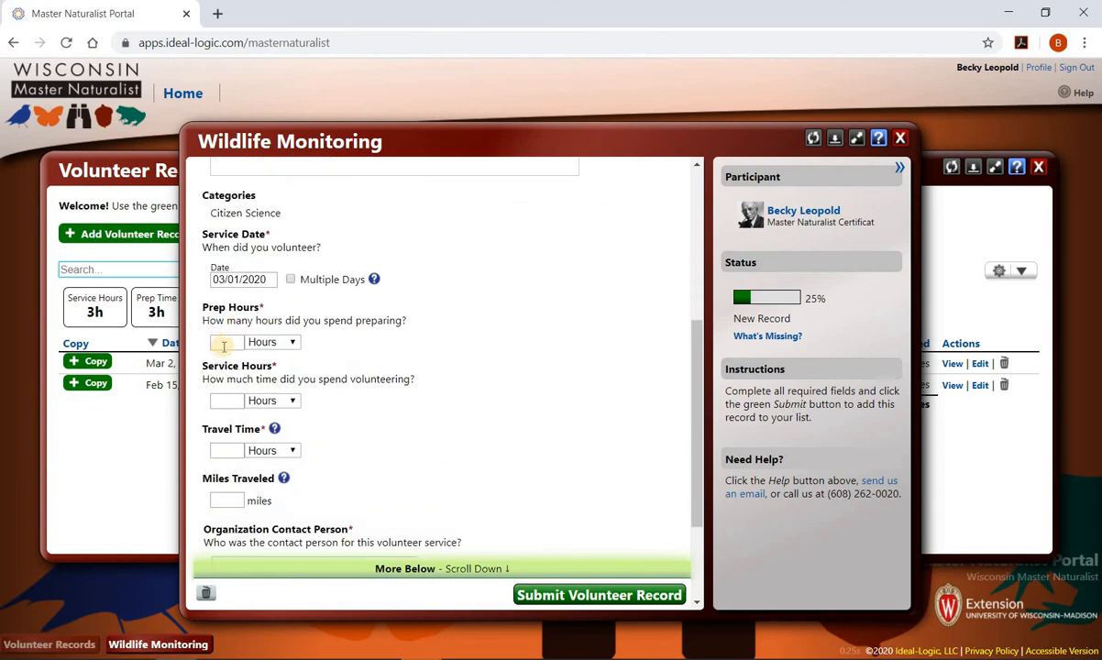
{"action": "left_click", "coordinate": [223, 345]}
{"action": "type", "text": "0"}
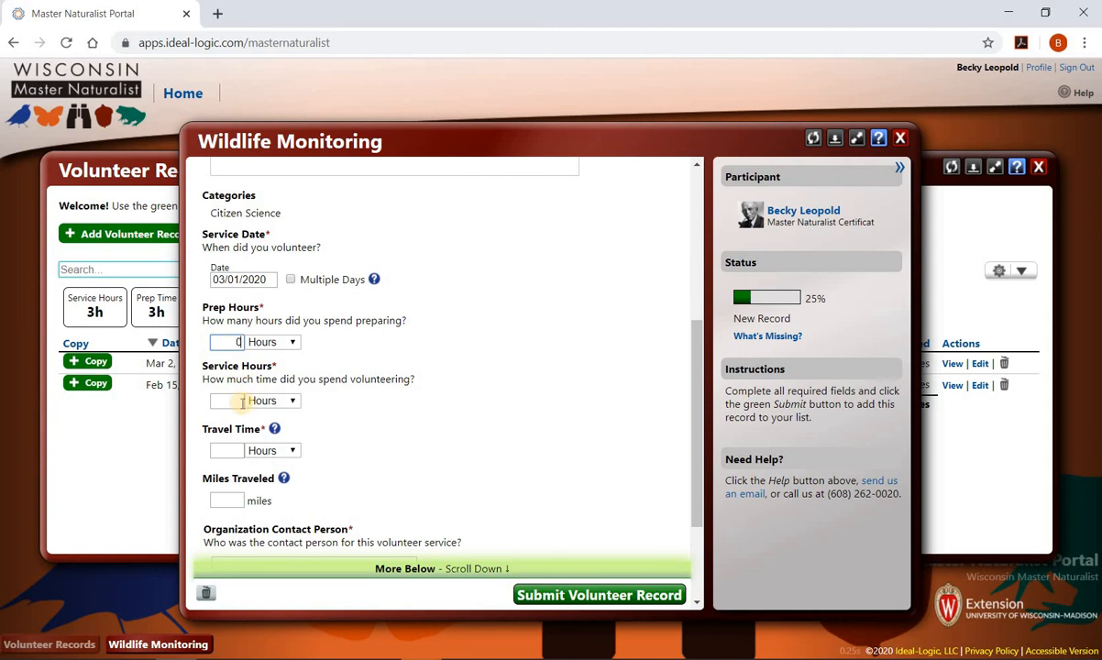
- Enter a service time of 30 minutes
{"action": "left_click", "coordinate": [243, 401]}
{"action": "type", "text": "30"}
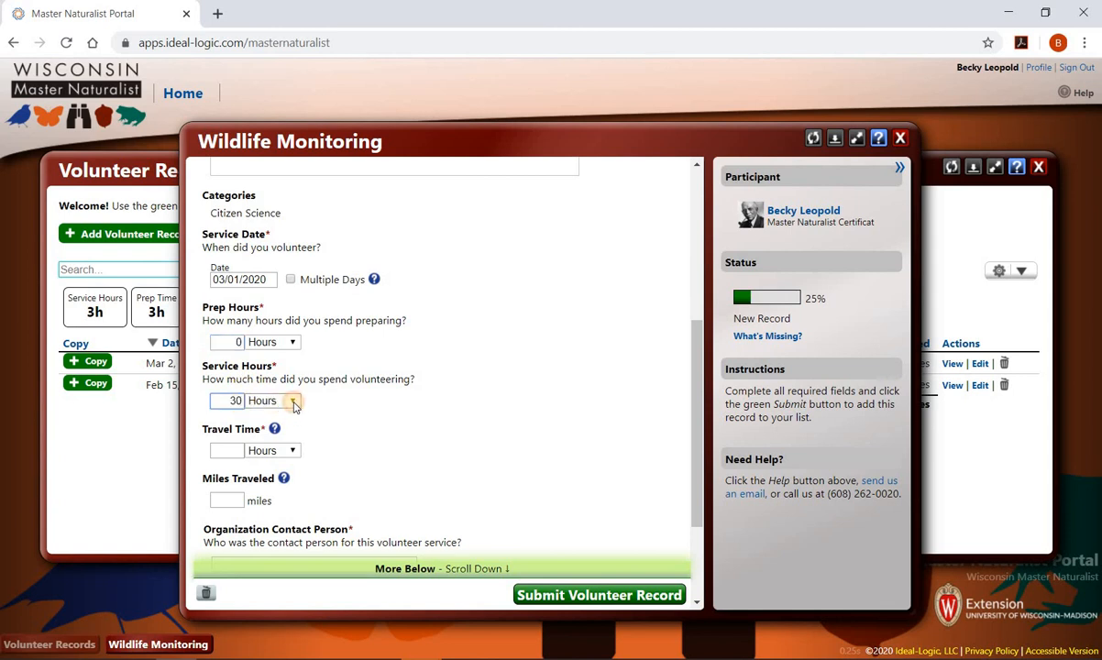
{"action": "left_click", "coordinate": [290, 401]}
{"action": "left_click", "coordinate": [293, 427]}
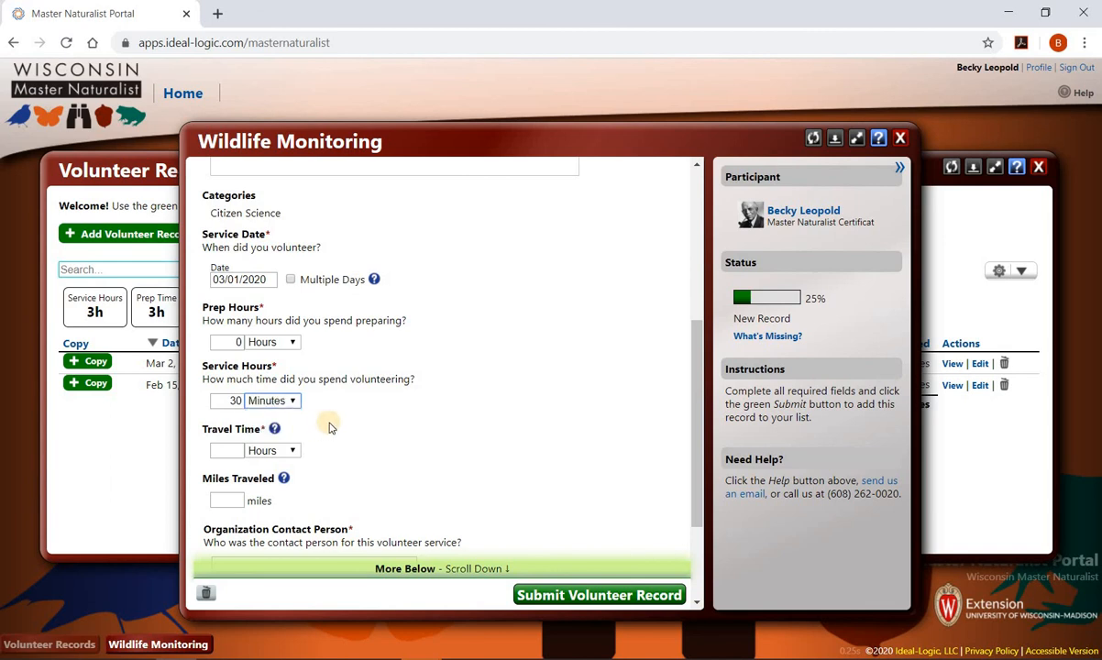
{"action": "scroll", "coordinate": [331, 428], "scroll_direction": "down", "scroll_amount": 2}
- Enter 0 travel time, 0 miles, and contact person 'Snapshot Wisconsin Program Staff'
{"action": "left_click", "coordinate": [242, 298]}
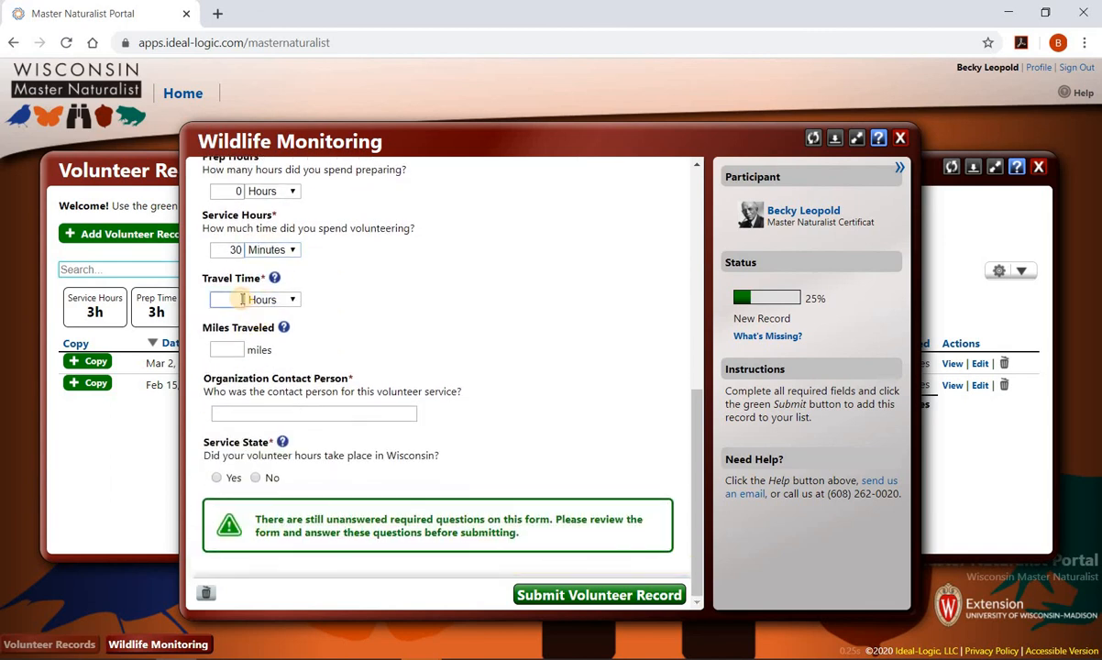
{"action": "type", "text": "0"}
{"action": "left_click", "coordinate": [241, 349]}
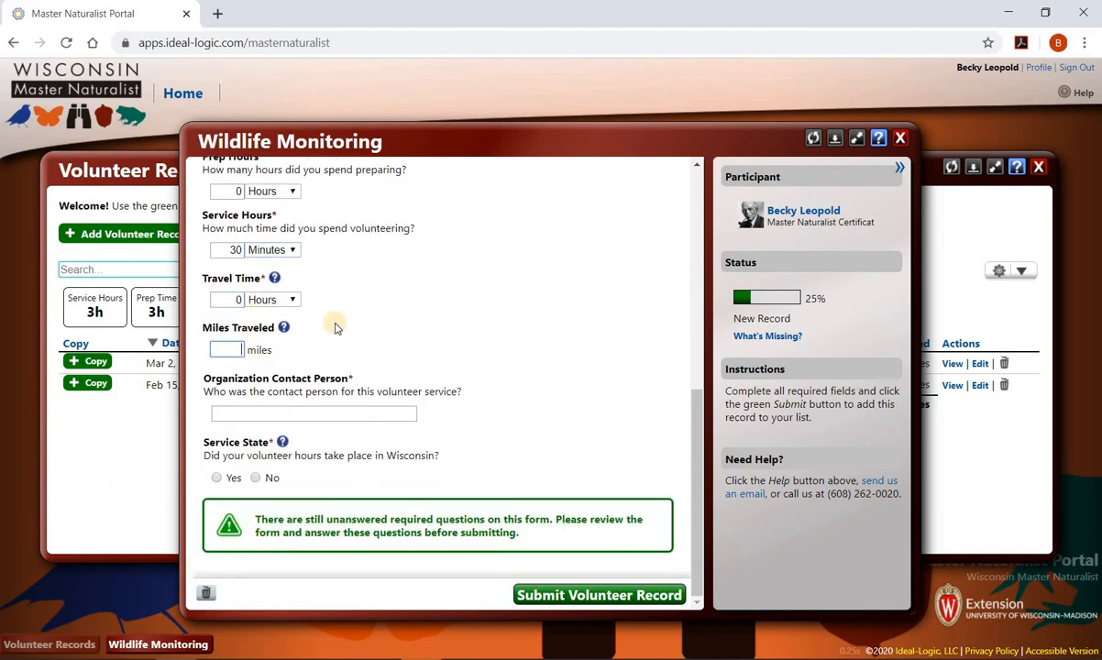
{"action": "type", "text": "0"}
{"action": "left_click", "coordinate": [303, 412]}
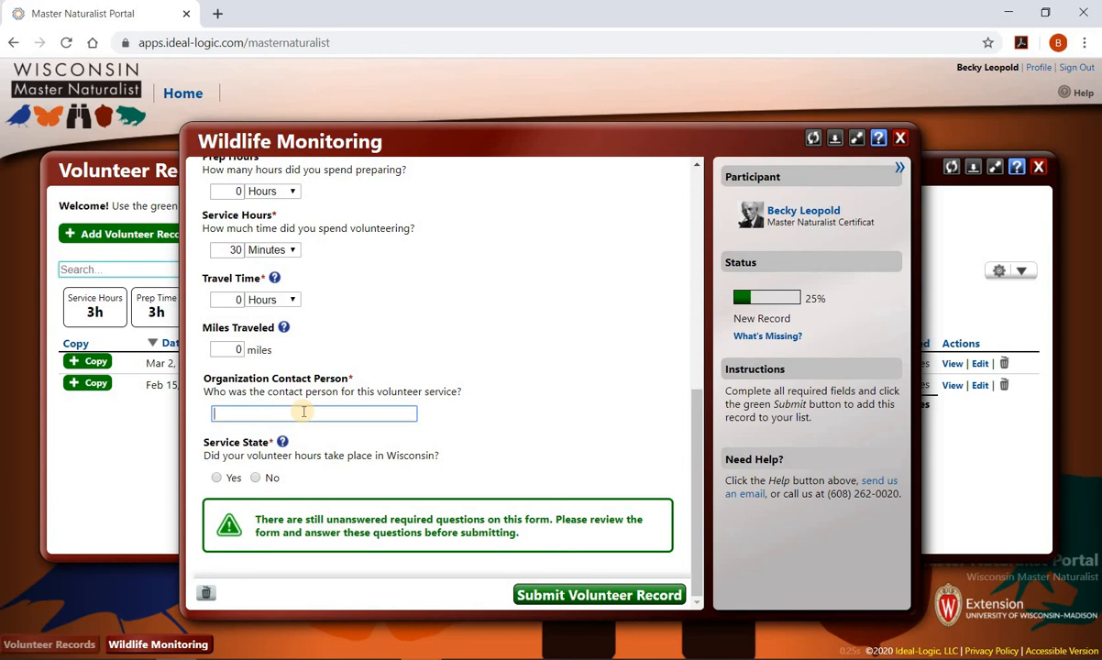
{"action": "type", "text": "Snapshot Wisconsin"}
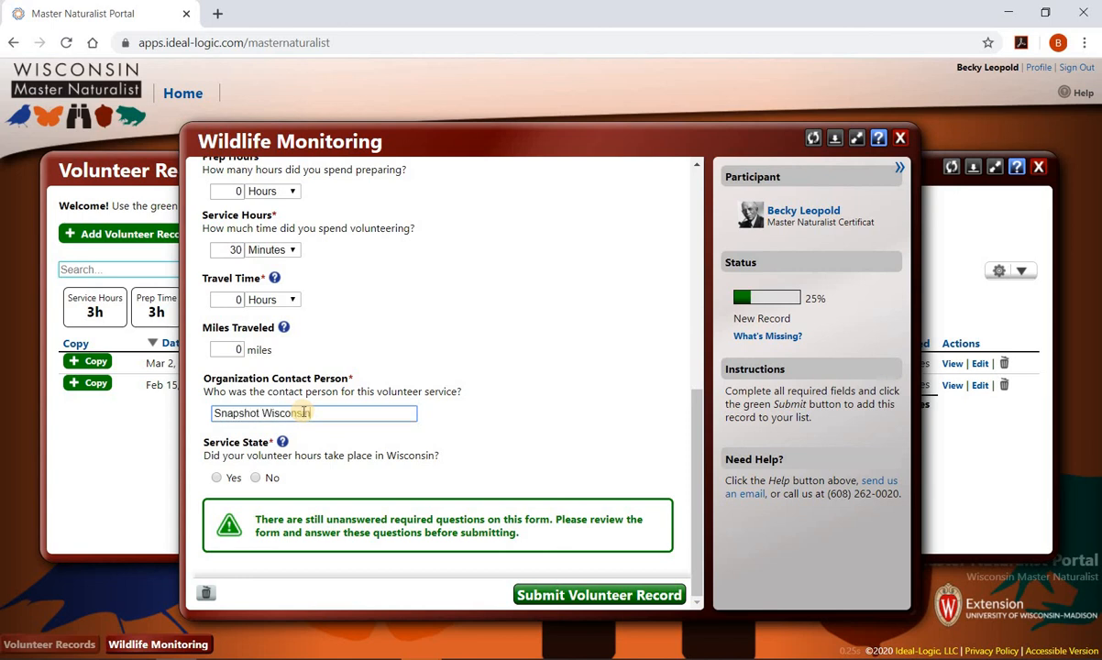
{"action": "type", "text": " Program Staff"}
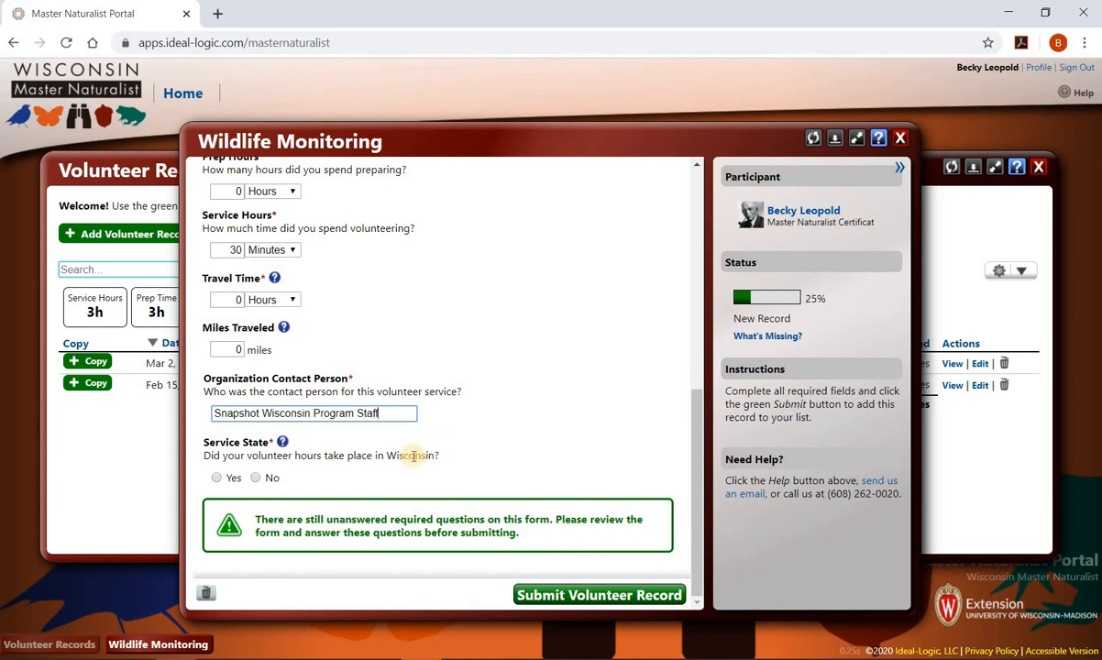
- Mark the service as in Wisconsin, Burnett County, and submit the Wildlife Monitoring record
{"action": "left_click", "coordinate": [216, 476]}
{"action": "scroll", "coordinate": [444, 439], "scroll_direction": "down", "scroll_amount": 1}
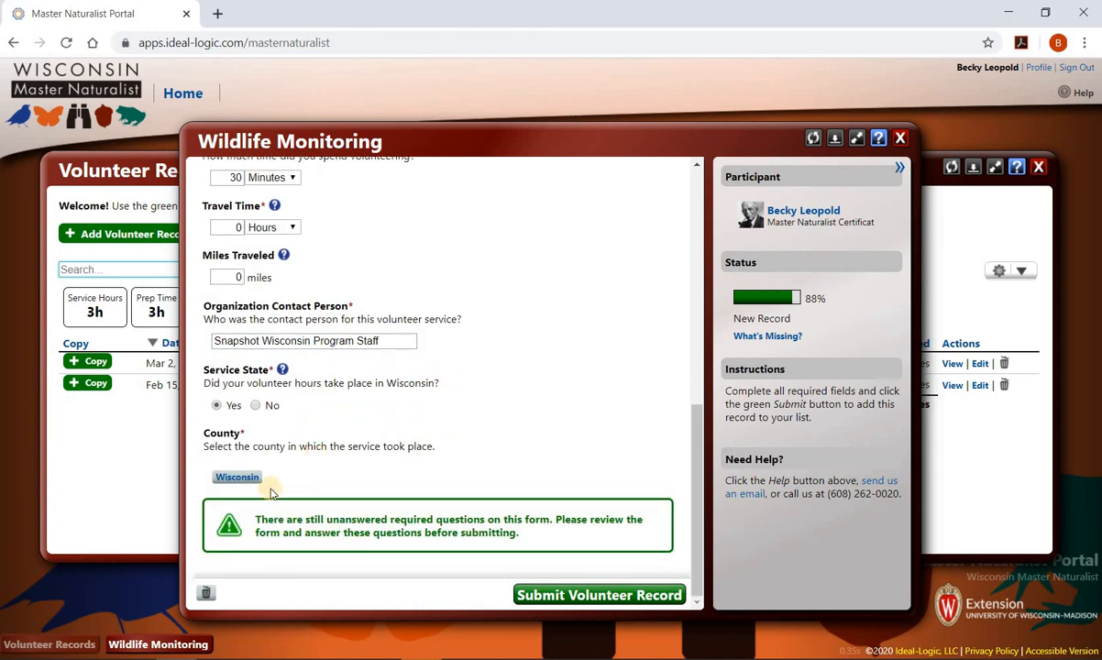
{"action": "left_click", "coordinate": [244, 478]}
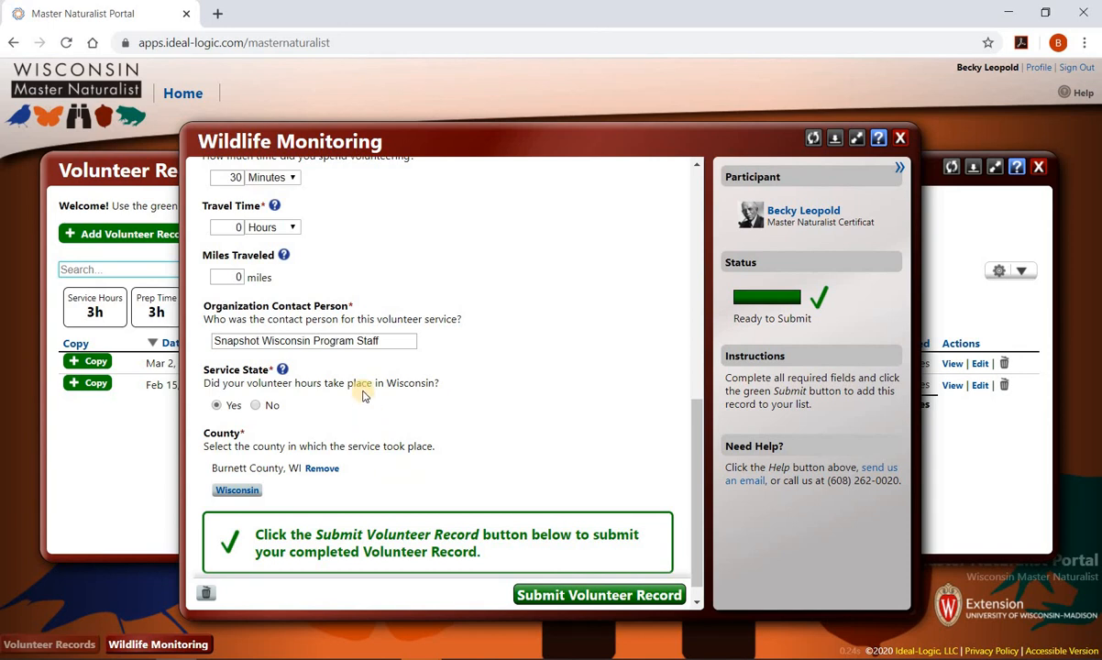
{"action": "left_click", "coordinate": [283, 370]}
{"action": "scroll", "coordinate": [560, 335], "scroll_direction": "down", "scroll_amount": 1}
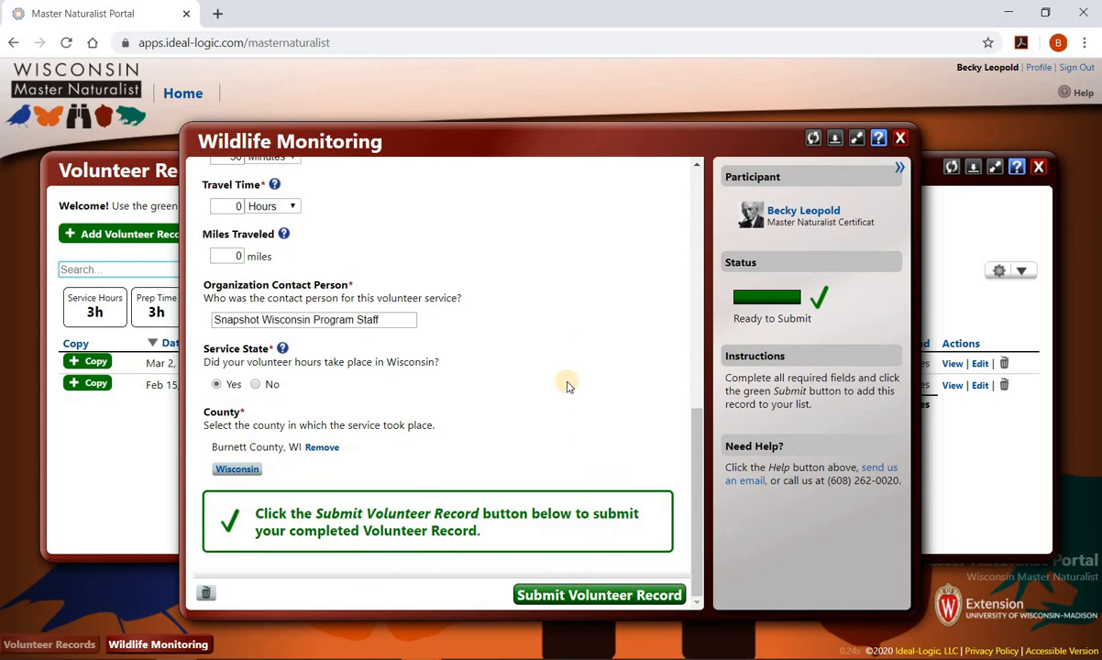
{"action": "left_click", "coordinate": [611, 597]}
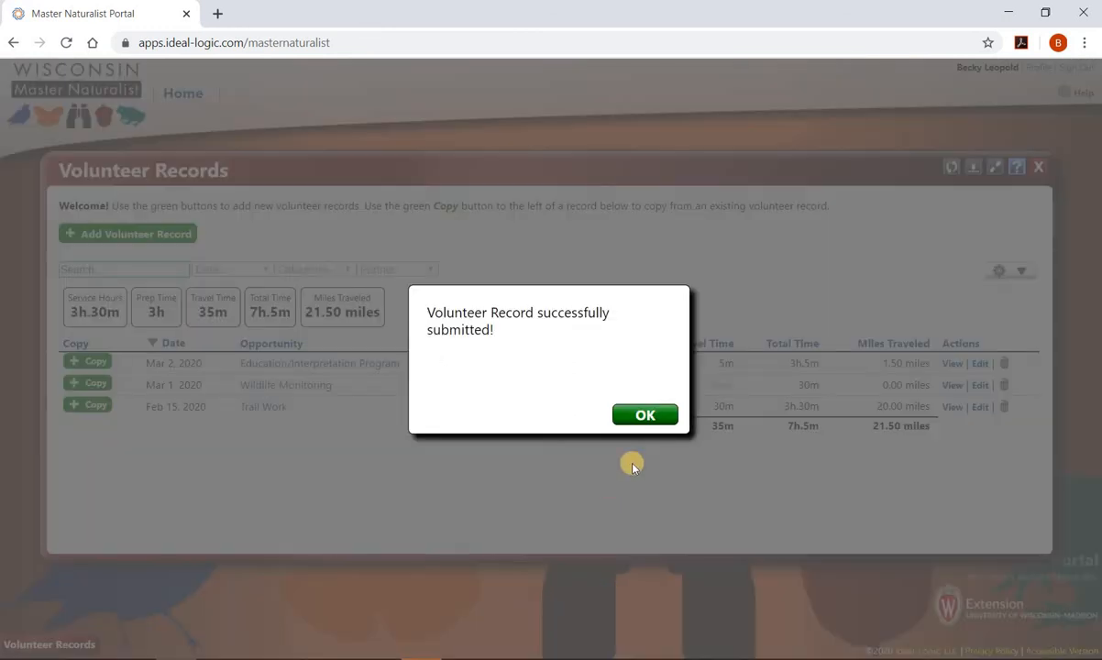
- Dismiss the success message and copy the Mar 1 Wildlife Monitoring record
{"action": "left_click", "coordinate": [649, 414]}
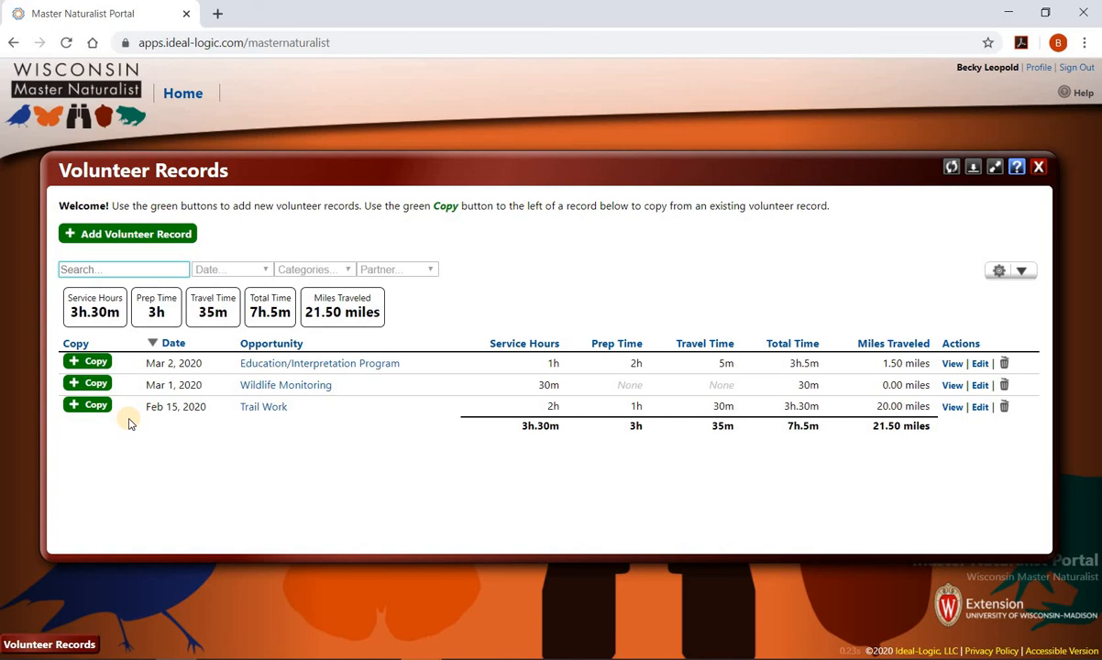
{"action": "left_click", "coordinate": [92, 385]}
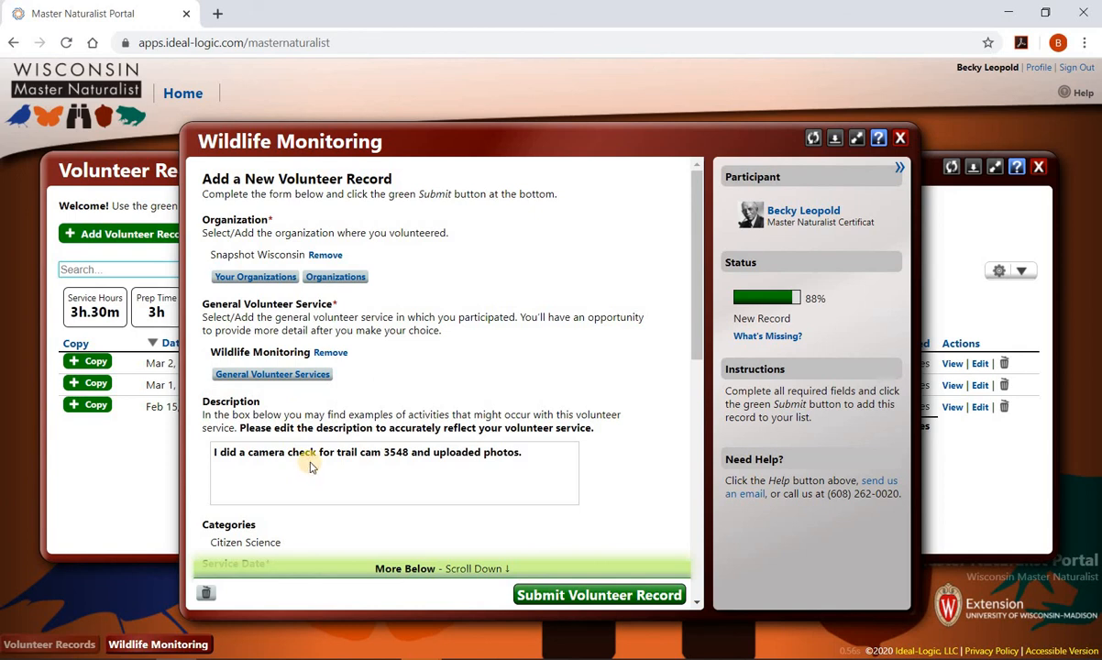
- Change the copied record's service date to February 1, 2020
{"action": "scroll", "coordinate": [311, 460], "scroll_direction": "down", "scroll_amount": 3}
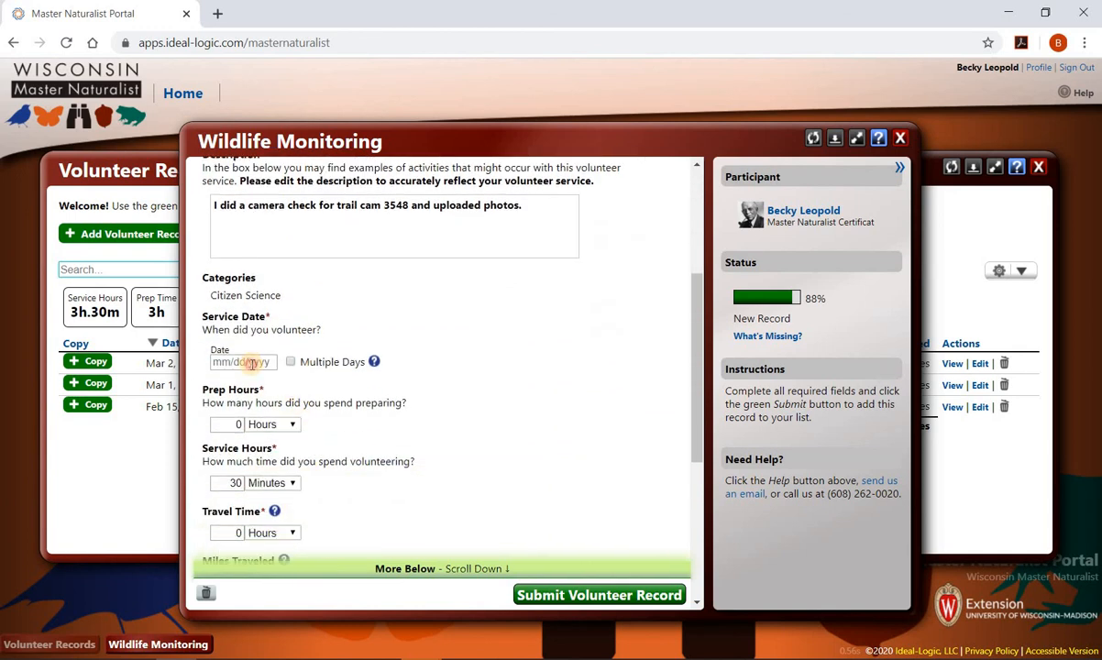
{"action": "left_click", "coordinate": [245, 362]}
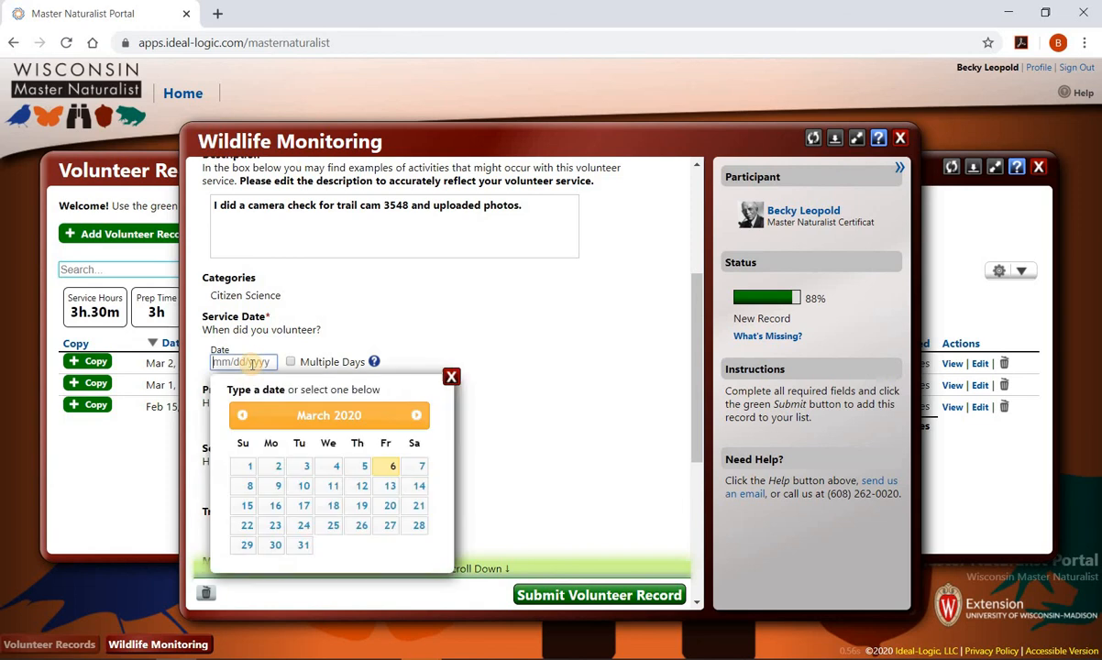
{"action": "left_click", "coordinate": [242, 415]}
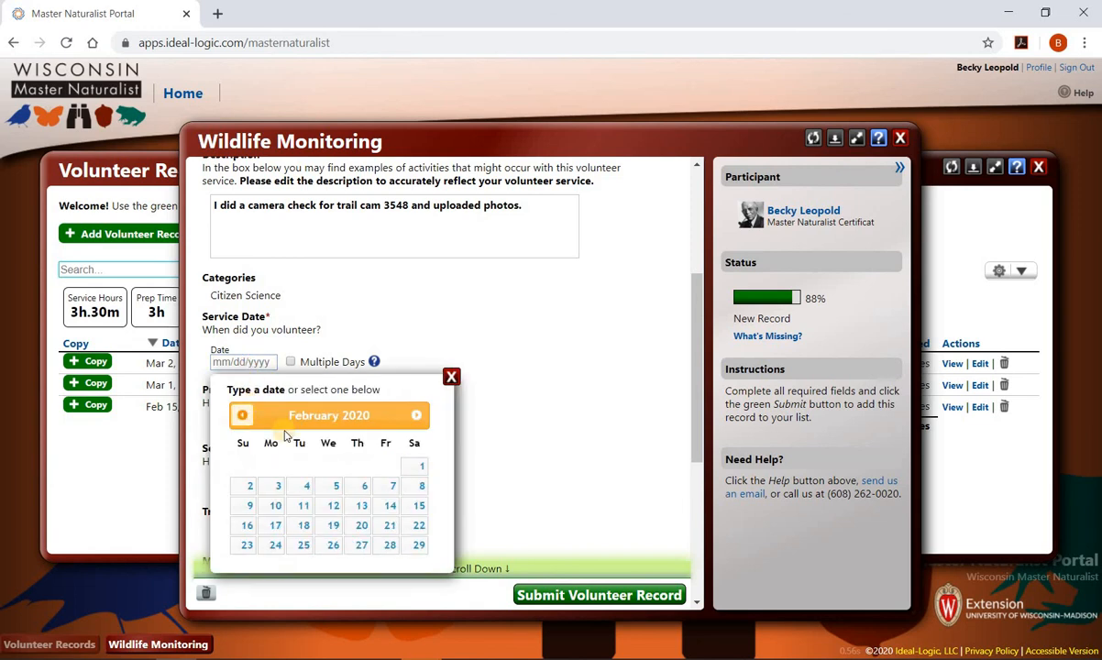
{"action": "left_click", "coordinate": [414, 466]}
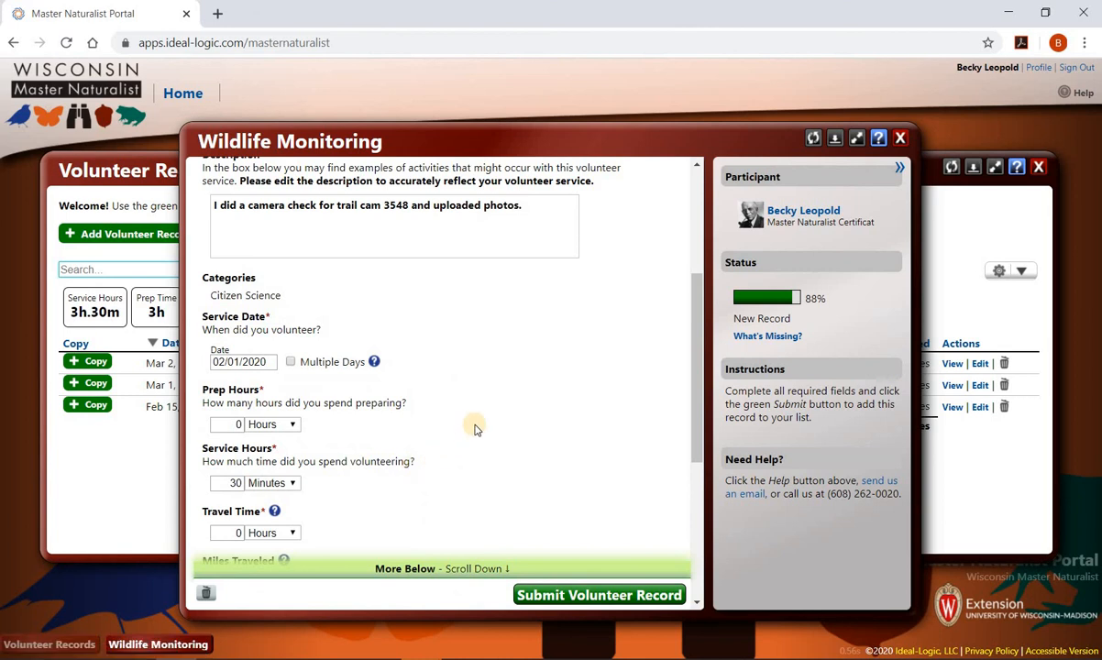
- Submit the copied Wildlife Monitoring record and dismiss the confirmation
{"action": "scroll", "coordinate": [475, 429], "scroll_direction": "down", "scroll_amount": 3}
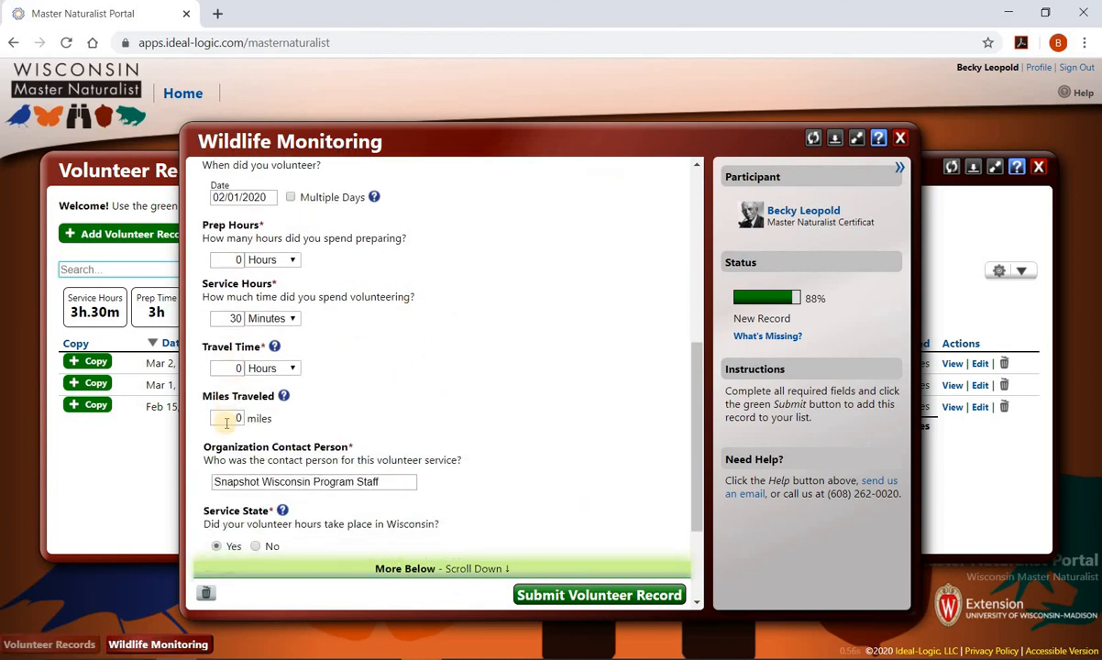
{"action": "scroll", "coordinate": [484, 425], "scroll_direction": "down", "scroll_amount": 3}
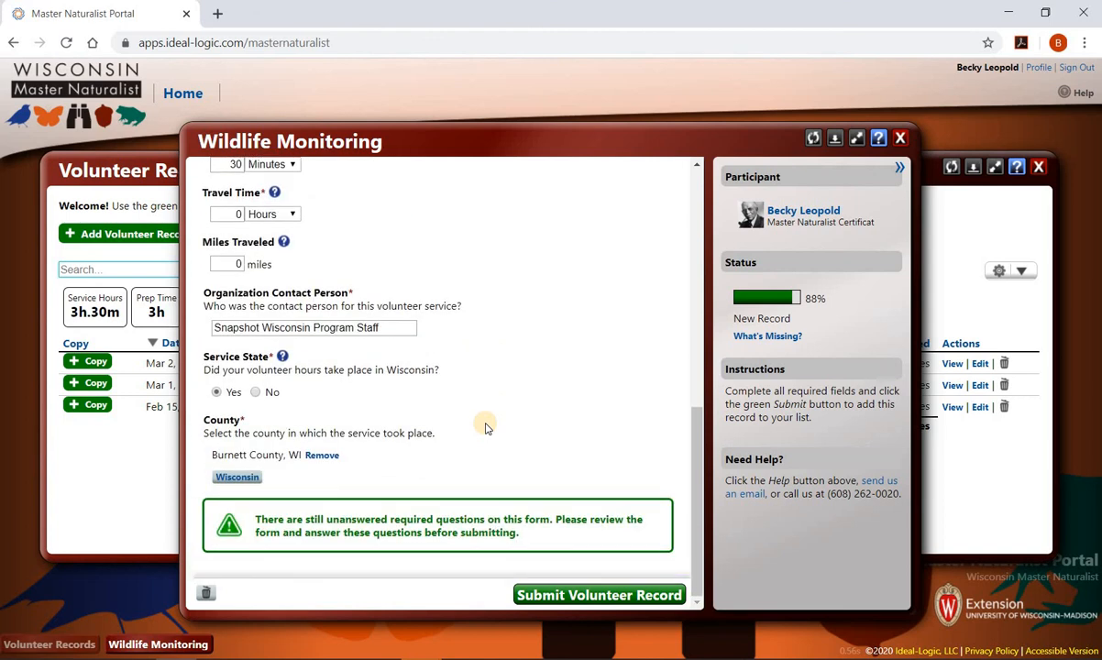
{"action": "left_click", "coordinate": [575, 594]}
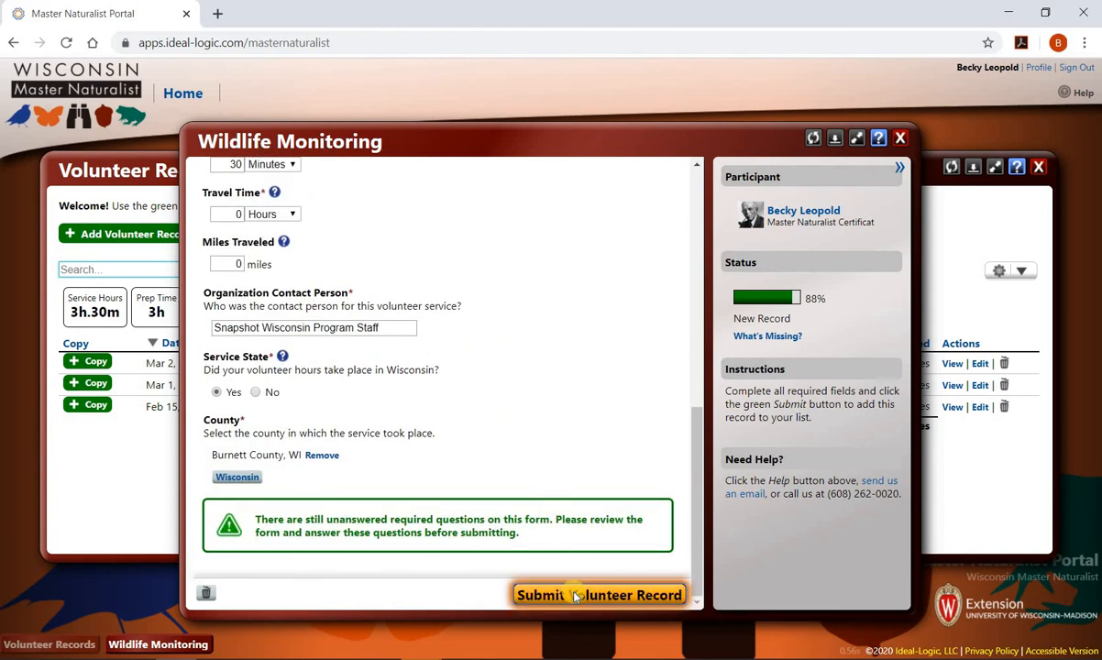
{"action": "left_click", "coordinate": [646, 418]}
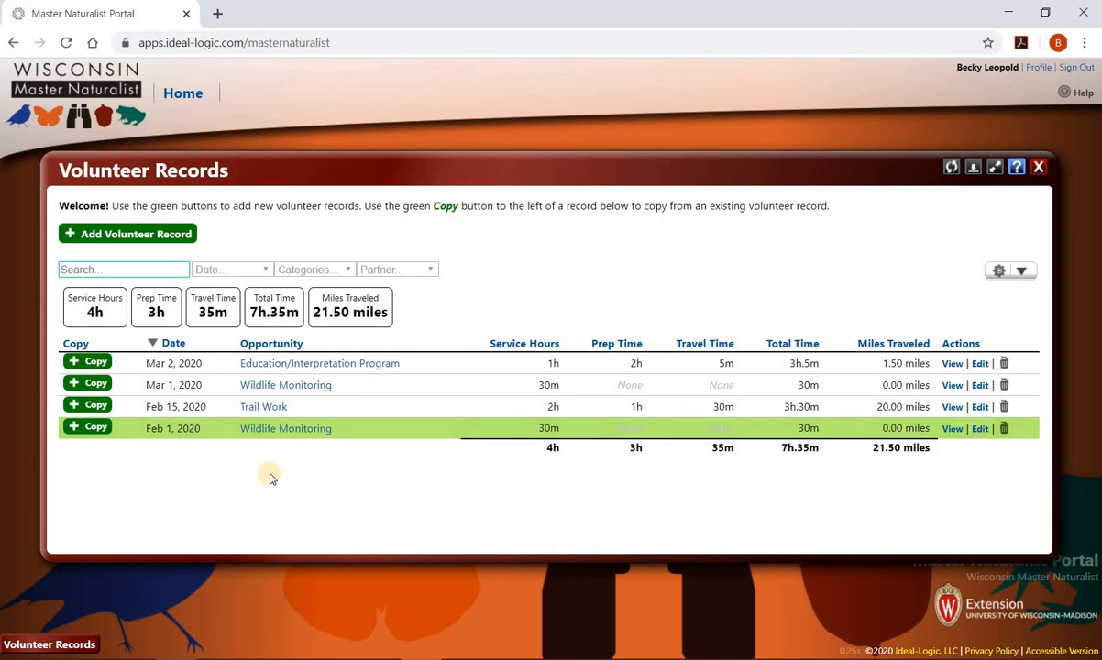
- Leave Volunteer Records and start a blank Advanced Training Record from the Advanced Training page
{"action": "left_click", "coordinate": [1042, 165]}
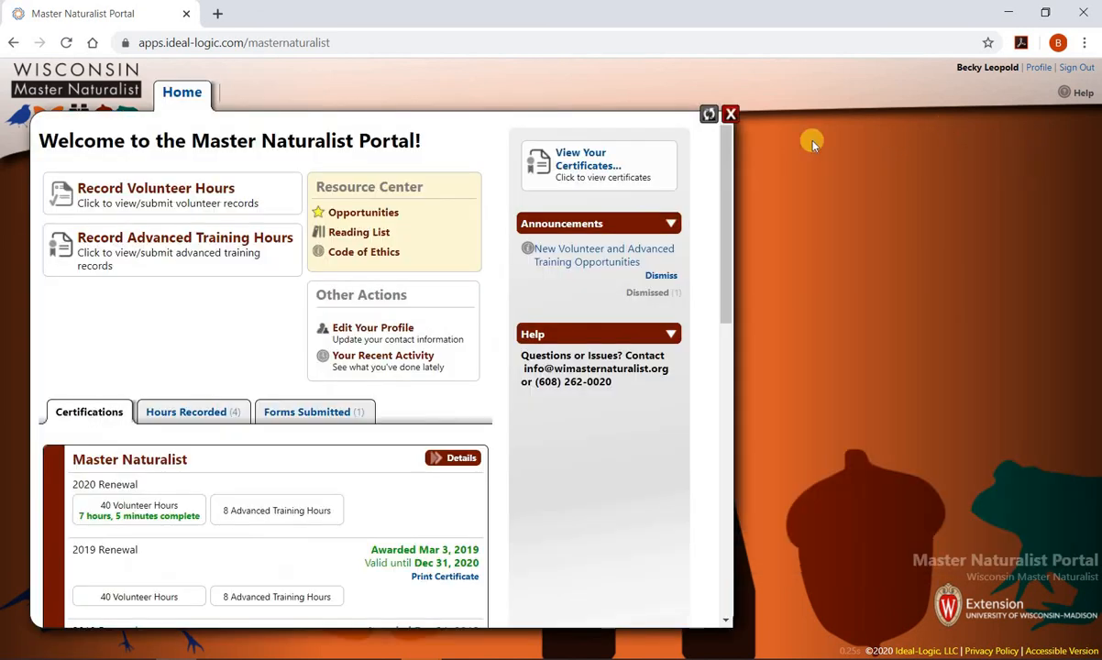
{"action": "left_click", "coordinate": [227, 239]}
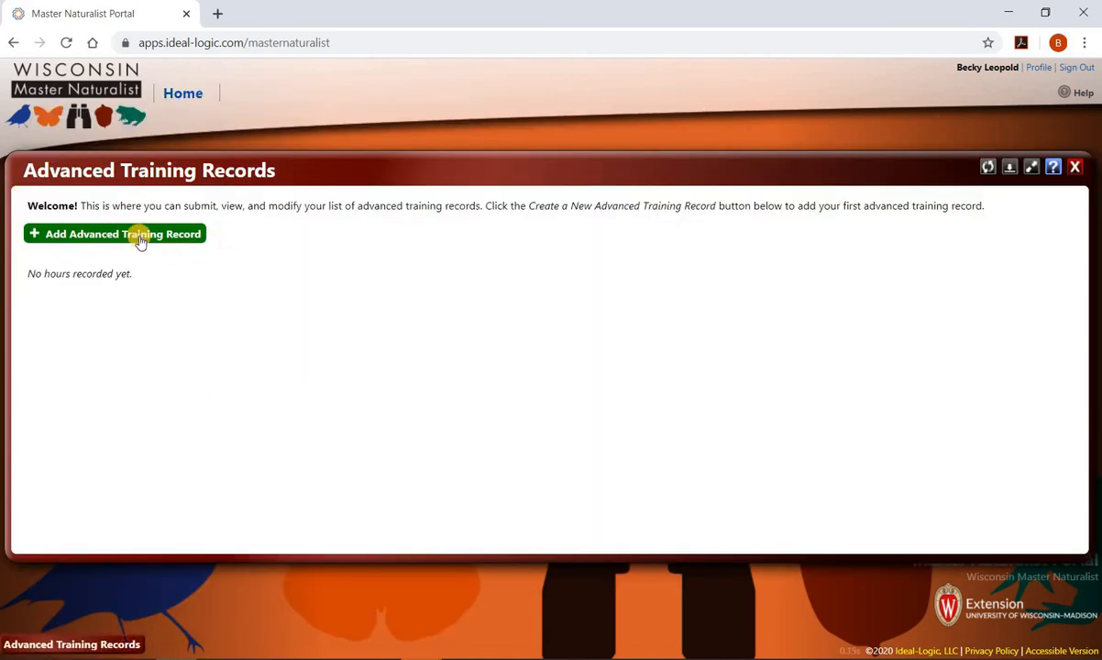
{"action": "left_click", "coordinate": [138, 237]}
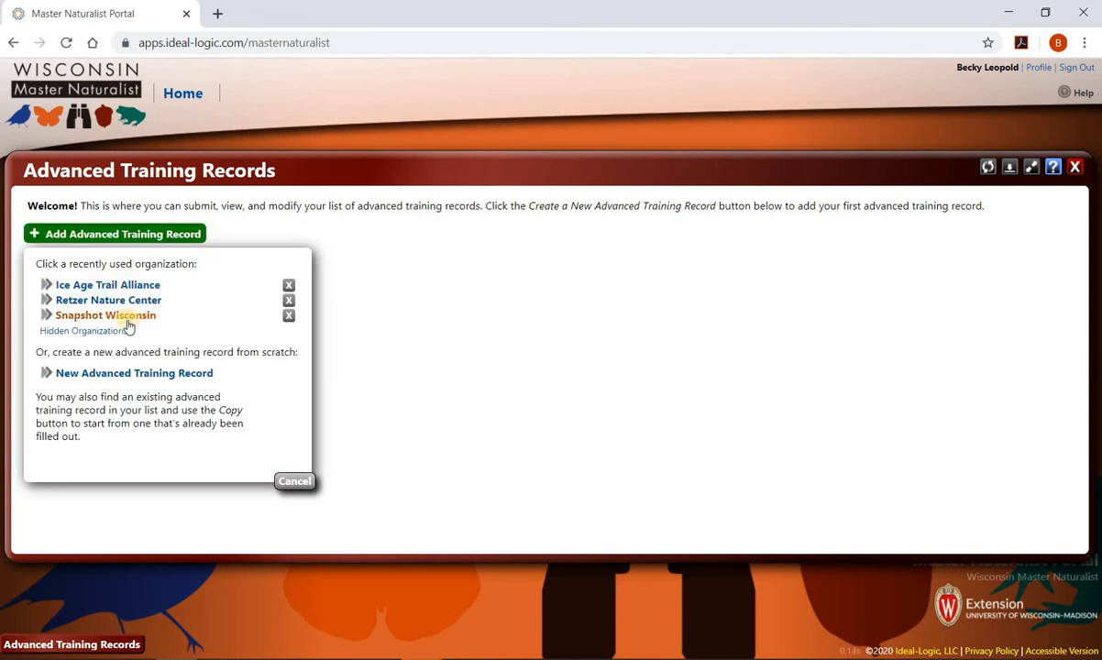
{"action": "left_click", "coordinate": [152, 374]}
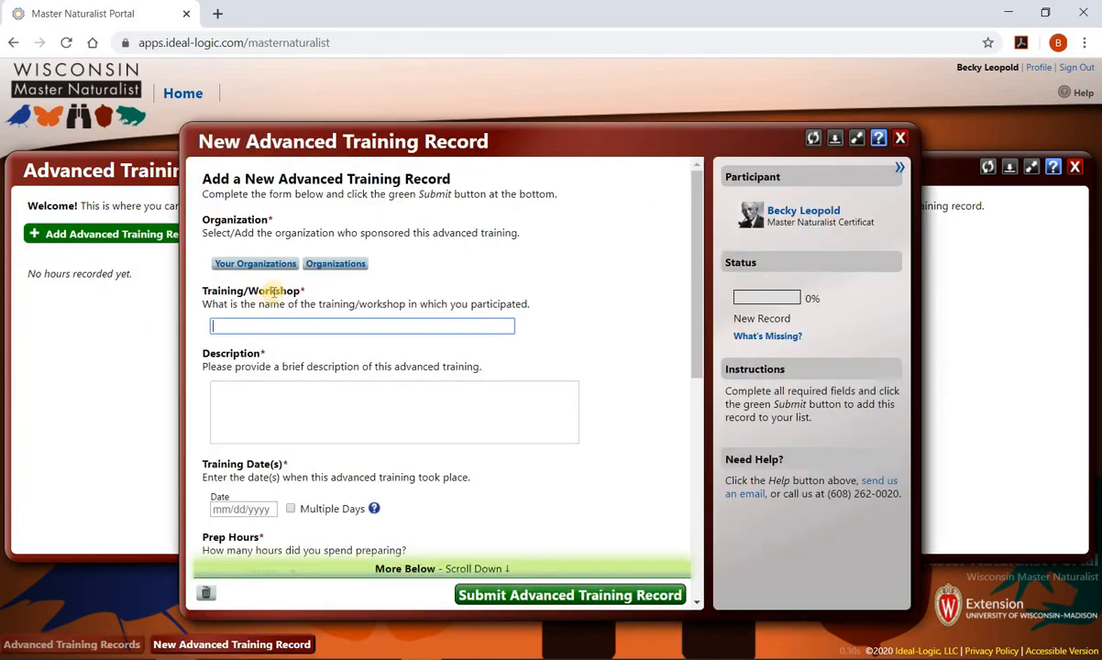
- Pick Arboretum, UW-Madison as the sponsoring organization after searching organizations for 'UW'
{"action": "left_click", "coordinate": [326, 264]}
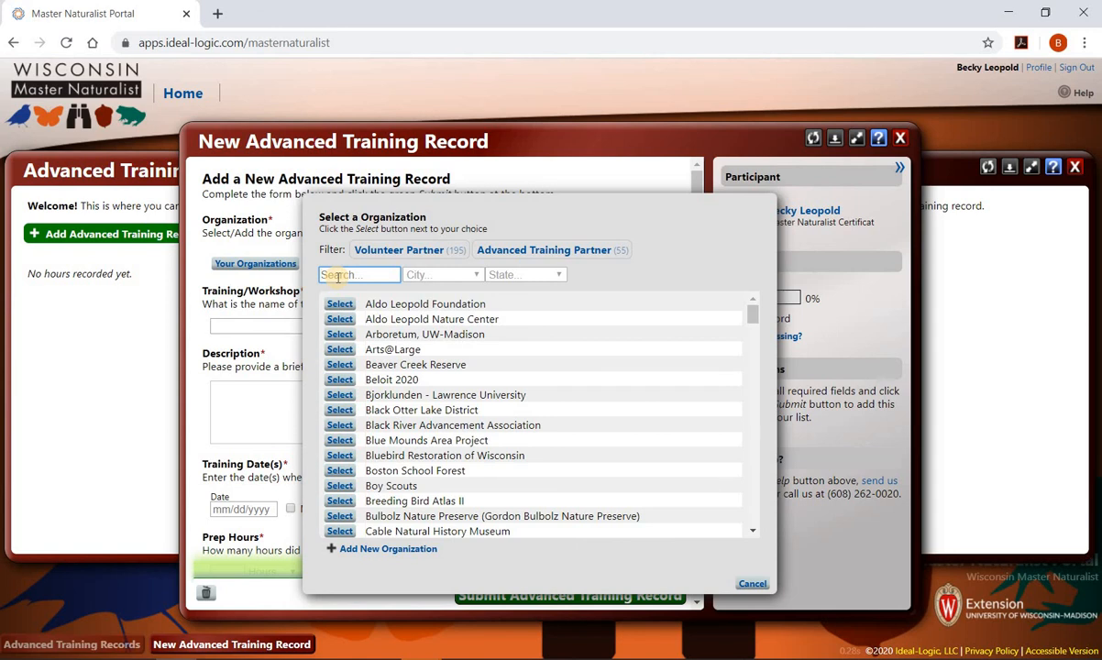
{"action": "type", "text": "UW"}
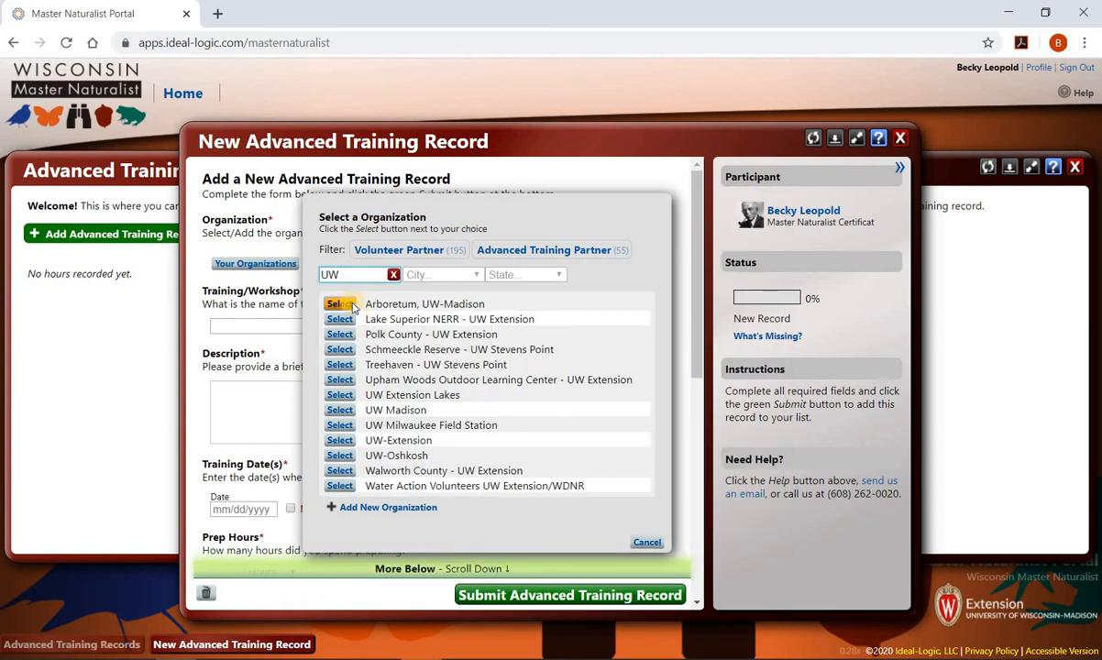
{"action": "left_click", "coordinate": [339, 304]}
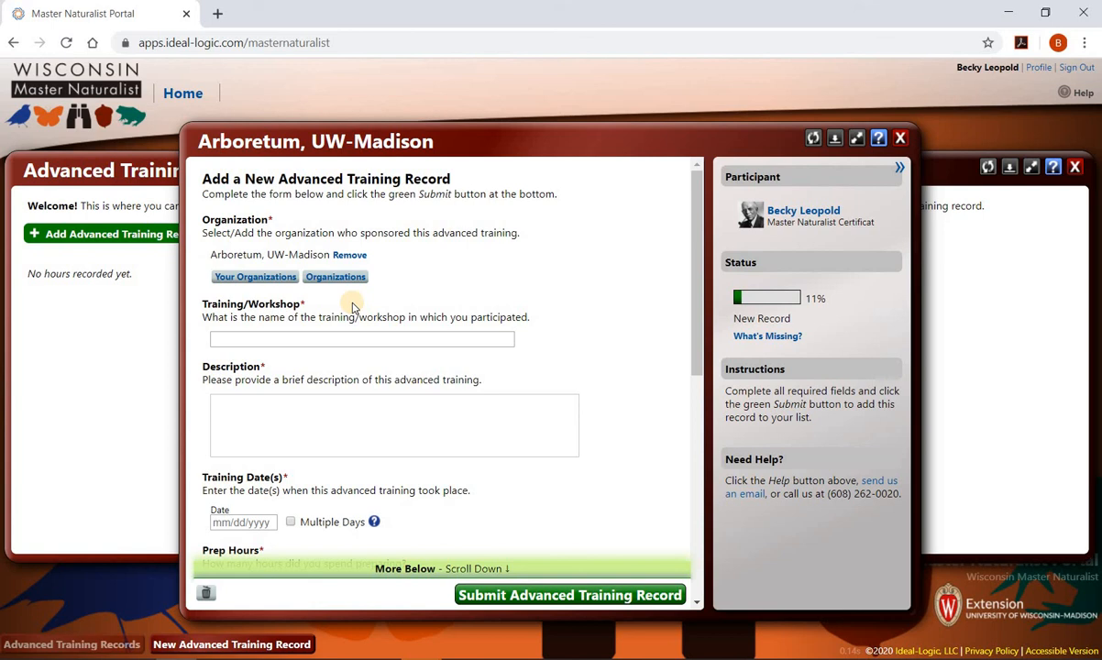
- Name the training 'Winter Tree ID' and describe it as learning to identify trees by leaf scars and buds
{"action": "left_click", "coordinate": [319, 340]}
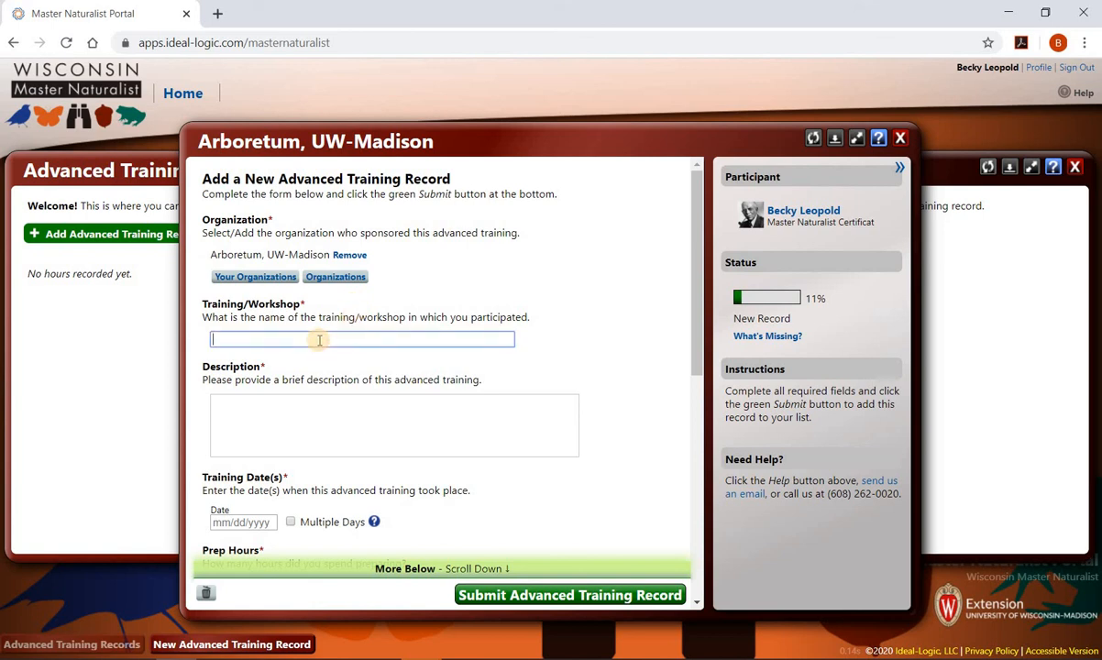
{"action": "type", "text": "Winter Tree ID"}
{"action": "left_click", "coordinate": [275, 404]}
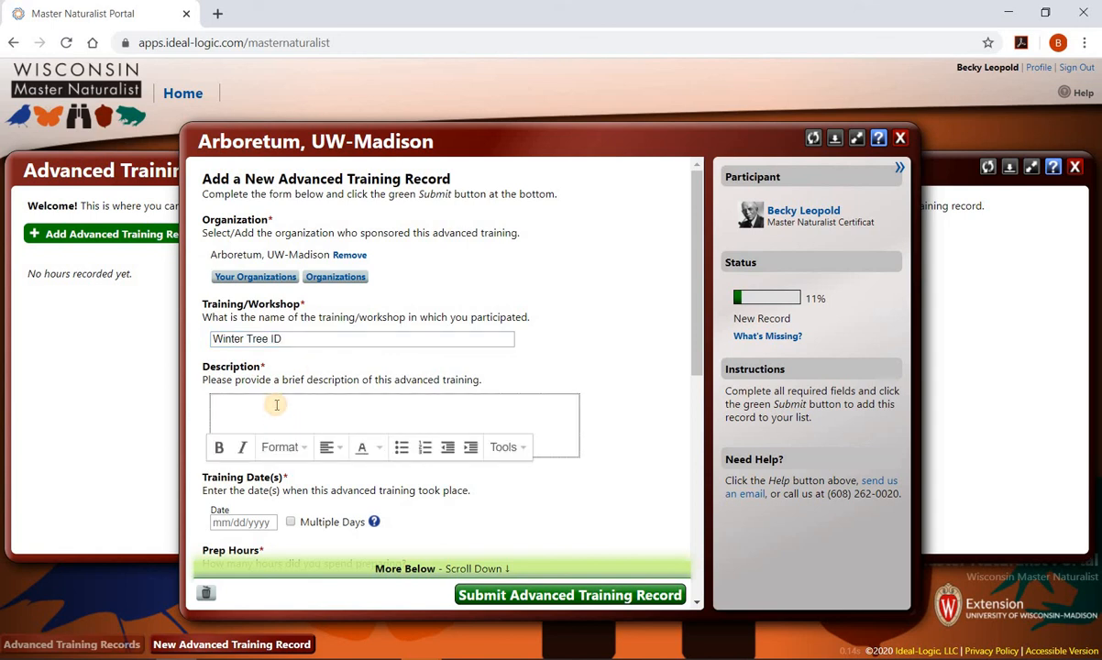
{"action": "type", "text": "Learning how to identify "}
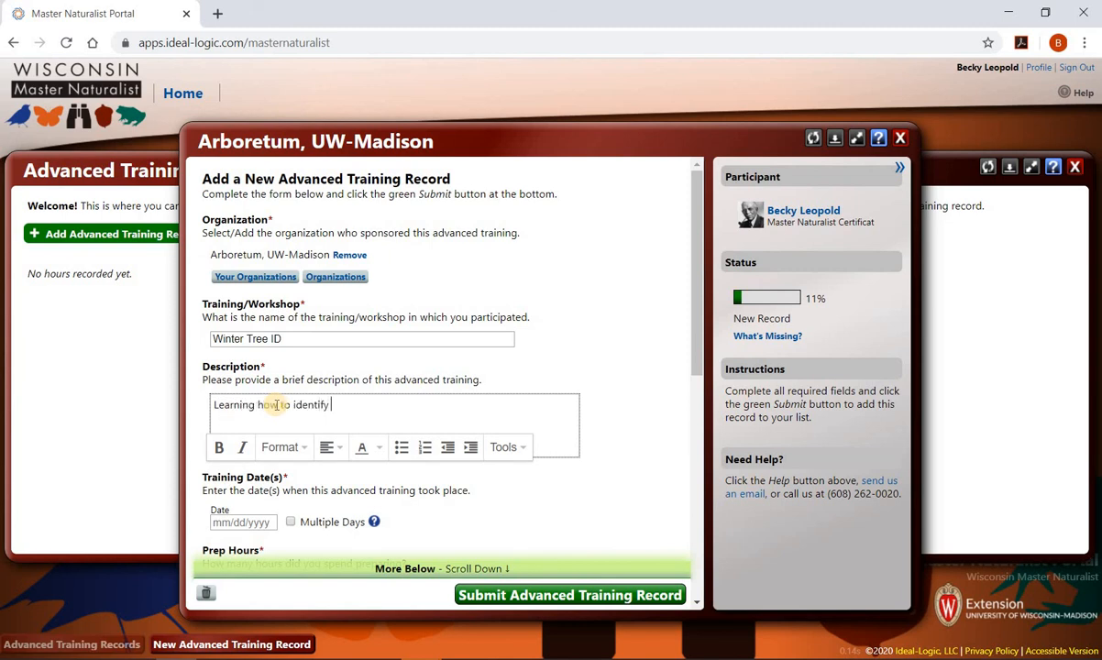
{"action": "type", "text": "trees based on leaf scar"}
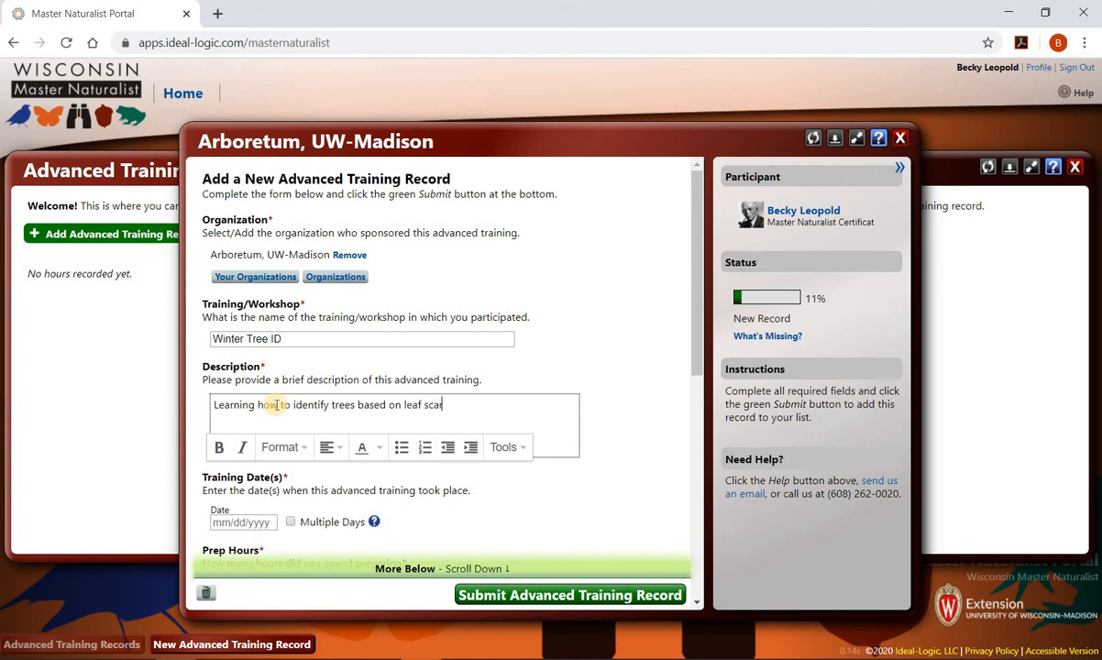
{"action": "type", "text": "s and buds"}
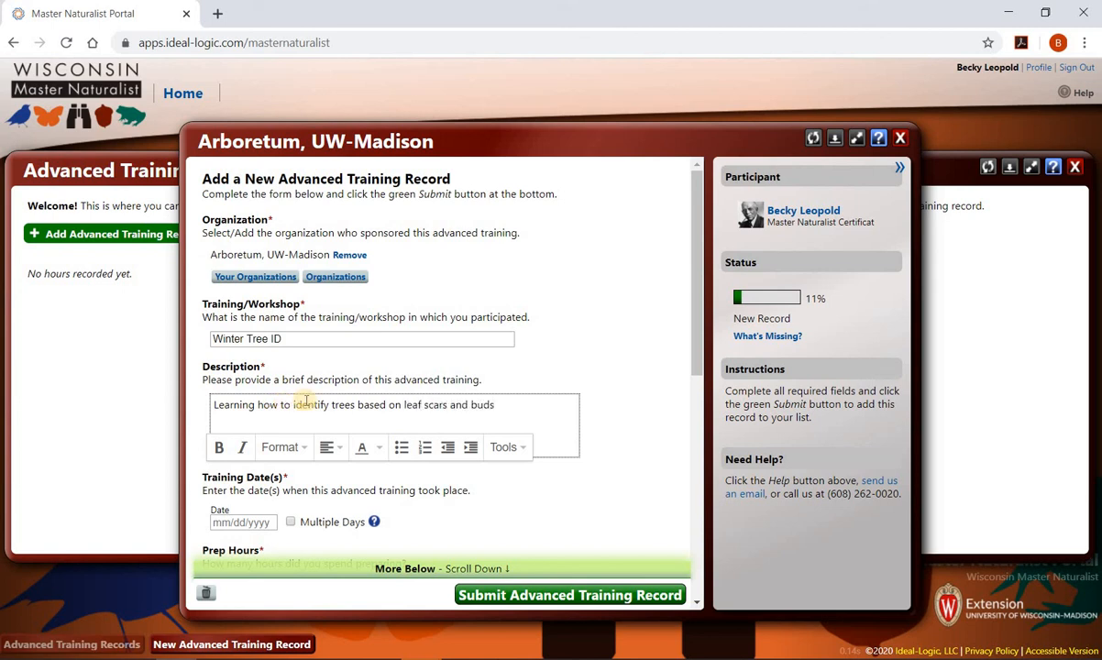
- Set the training date to 01/16/2020 with 0 prep hours and 4 training hours
{"action": "scroll", "coordinate": [275, 380], "scroll_direction": "down", "scroll_amount": 3}
{"action": "left_click", "coordinate": [256, 357]}
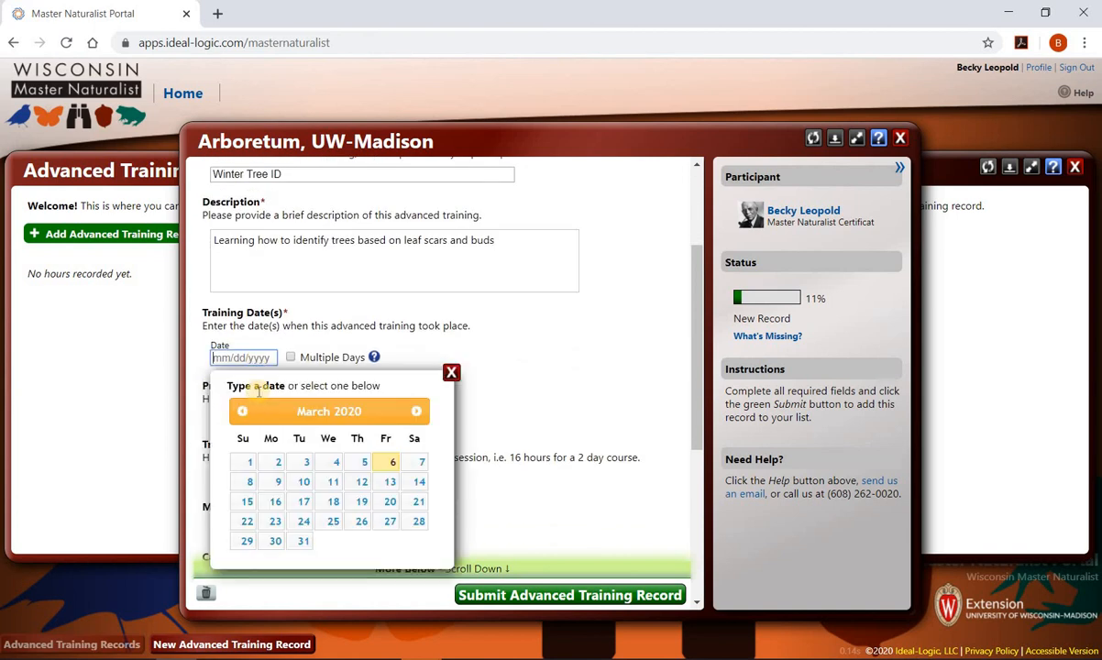
{"action": "left_click", "coordinate": [242, 410]}
{"action": "left_click", "coordinate": [242, 411]}
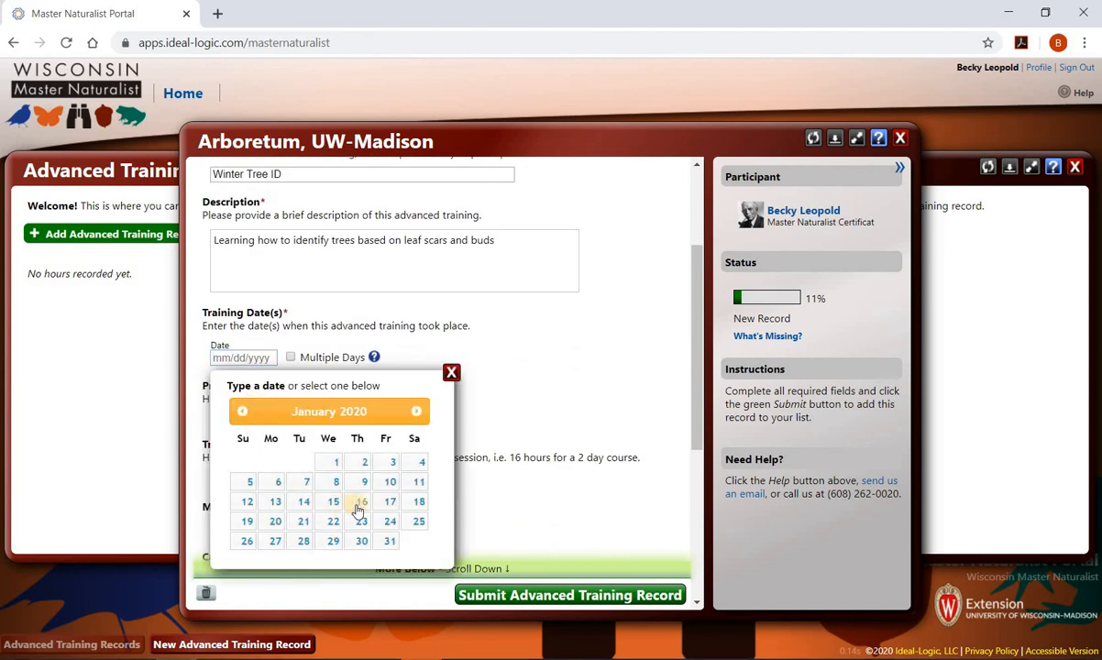
{"action": "left_click", "coordinate": [359, 503]}
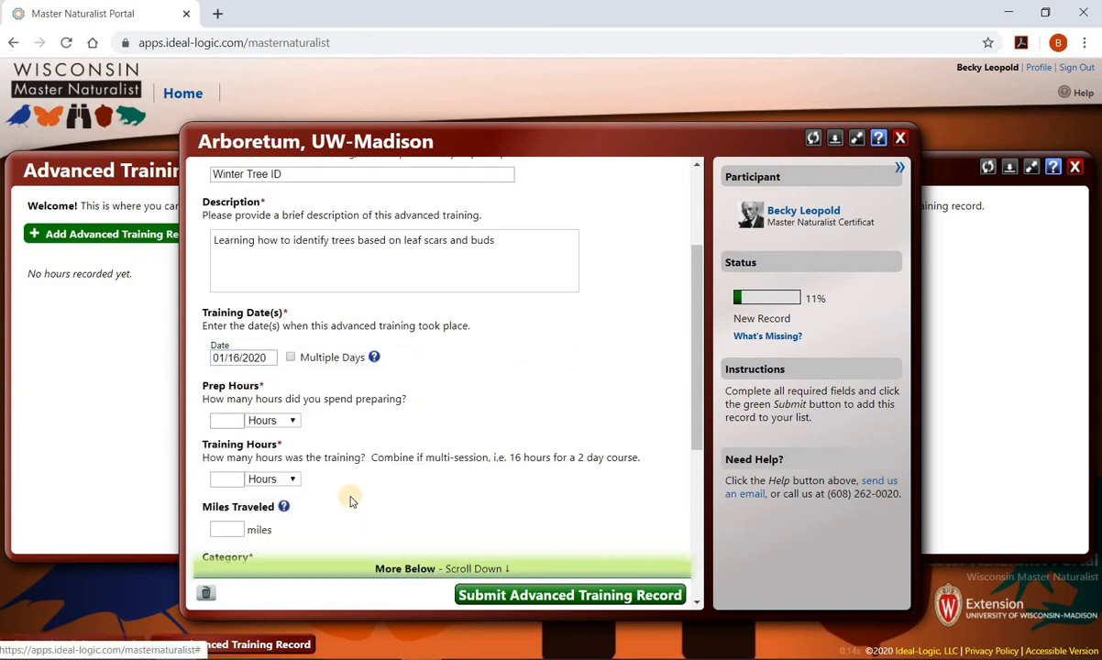
{"action": "left_click", "coordinate": [238, 420]}
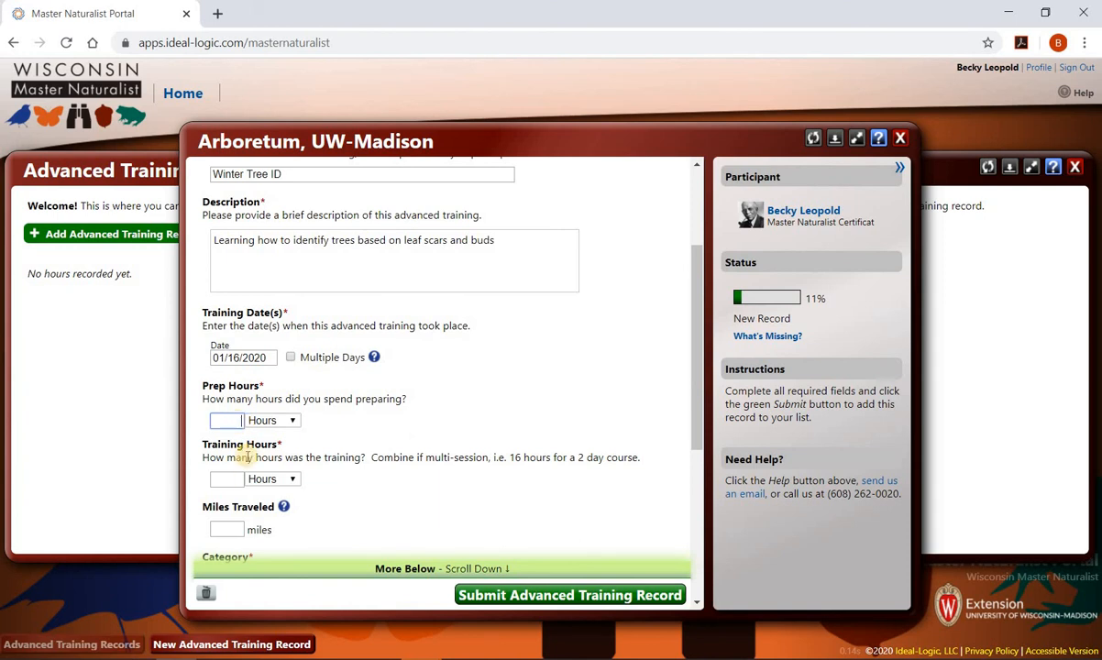
{"action": "left_click", "coordinate": [227, 478]}
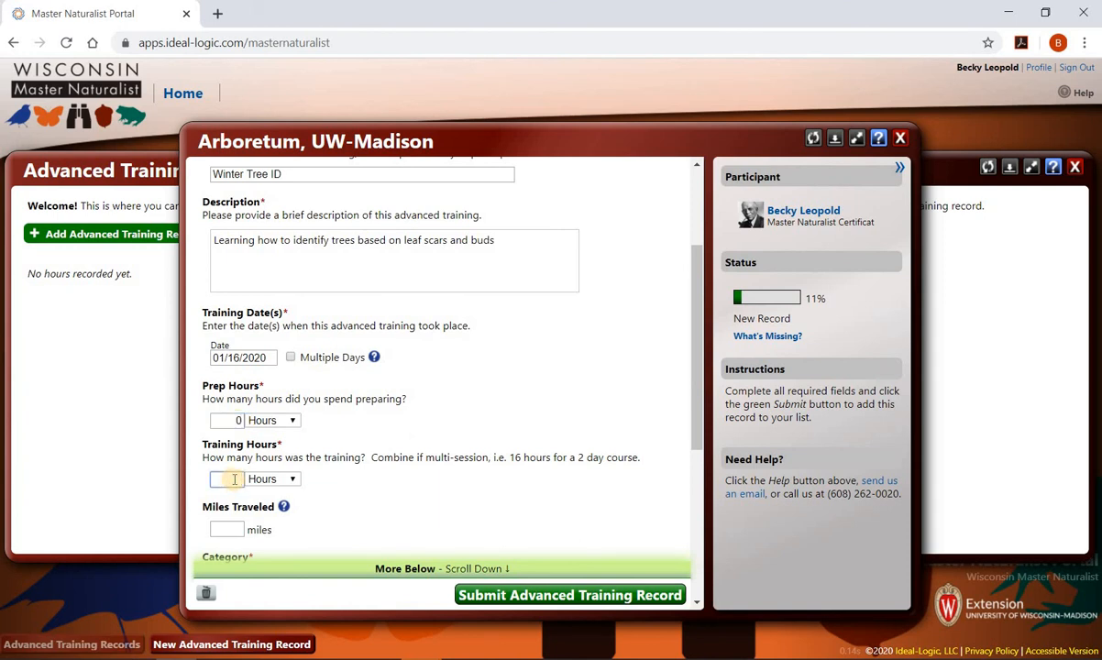
{"action": "type", "text": "4"}
{"action": "scroll", "coordinate": [238, 307], "scroll_direction": "down", "scroll_amount": 3}
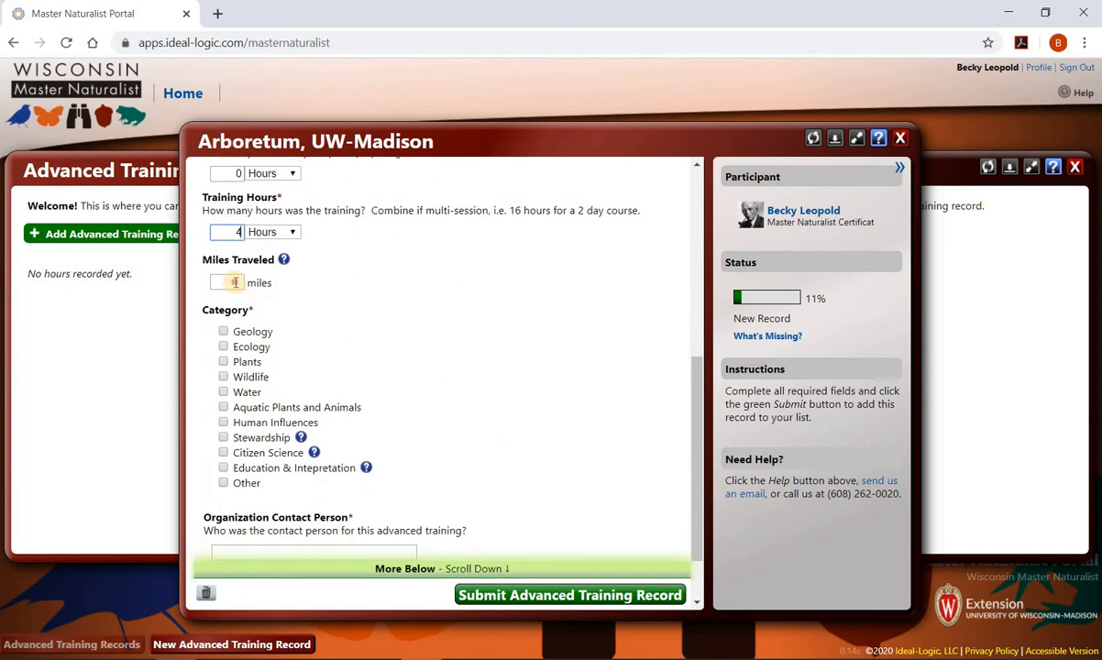
- Enter 30 miles traveled and tag the training under Plants, Wildlife and Education & Intepretation
{"action": "left_click", "coordinate": [236, 282]}
{"action": "type", "text": "30"}
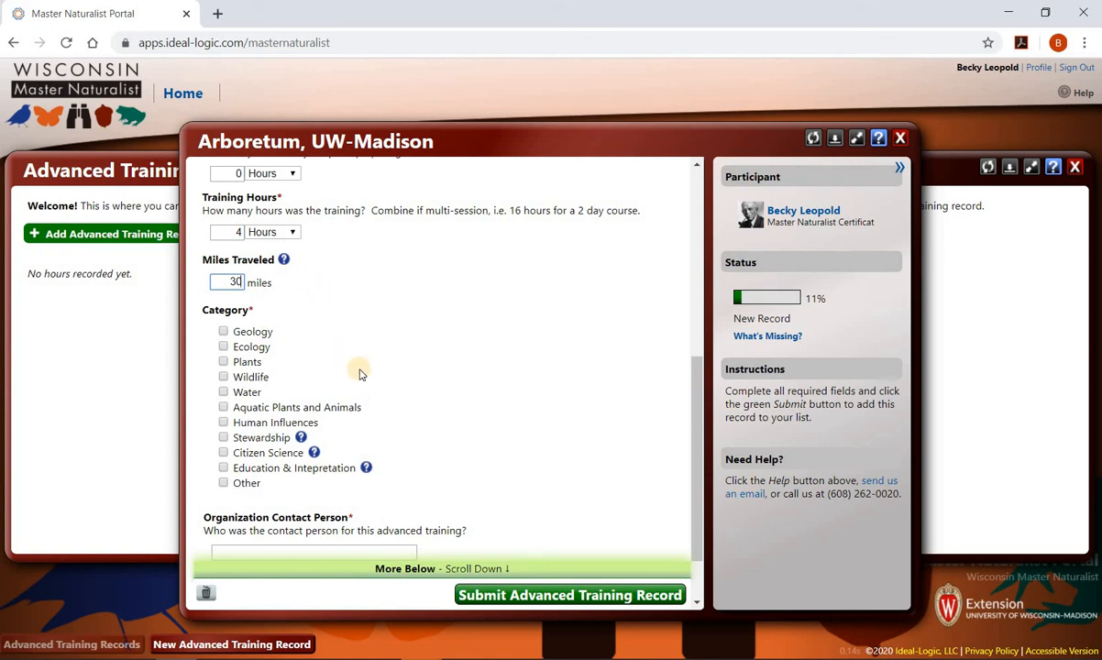
{"action": "left_click", "coordinate": [224, 362]}
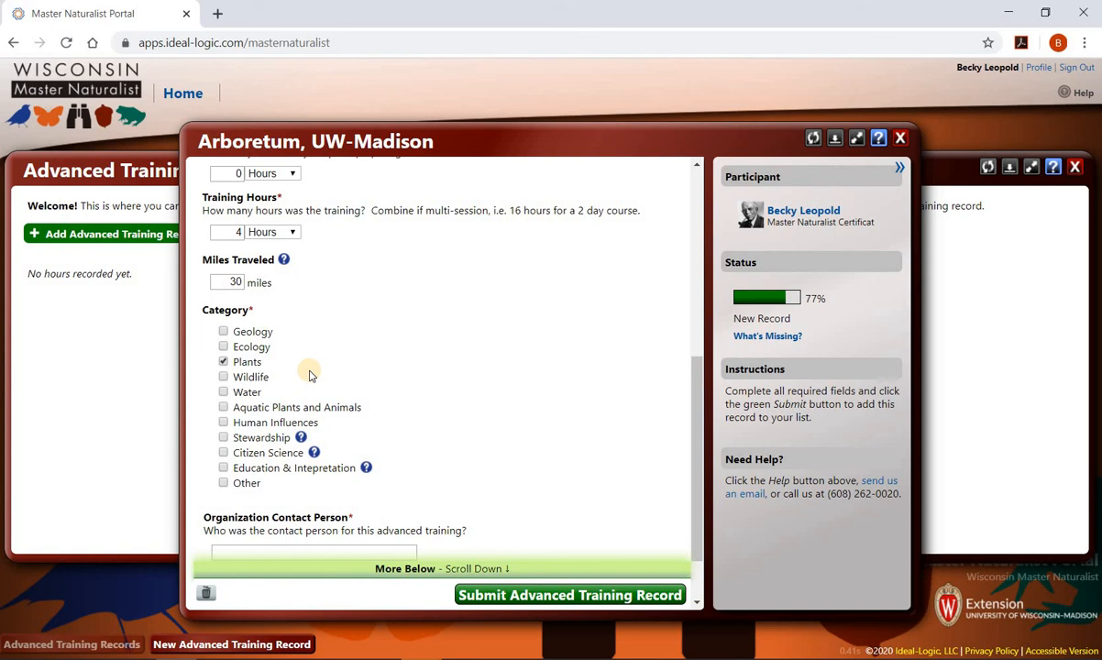
{"action": "left_click", "coordinate": [223, 377]}
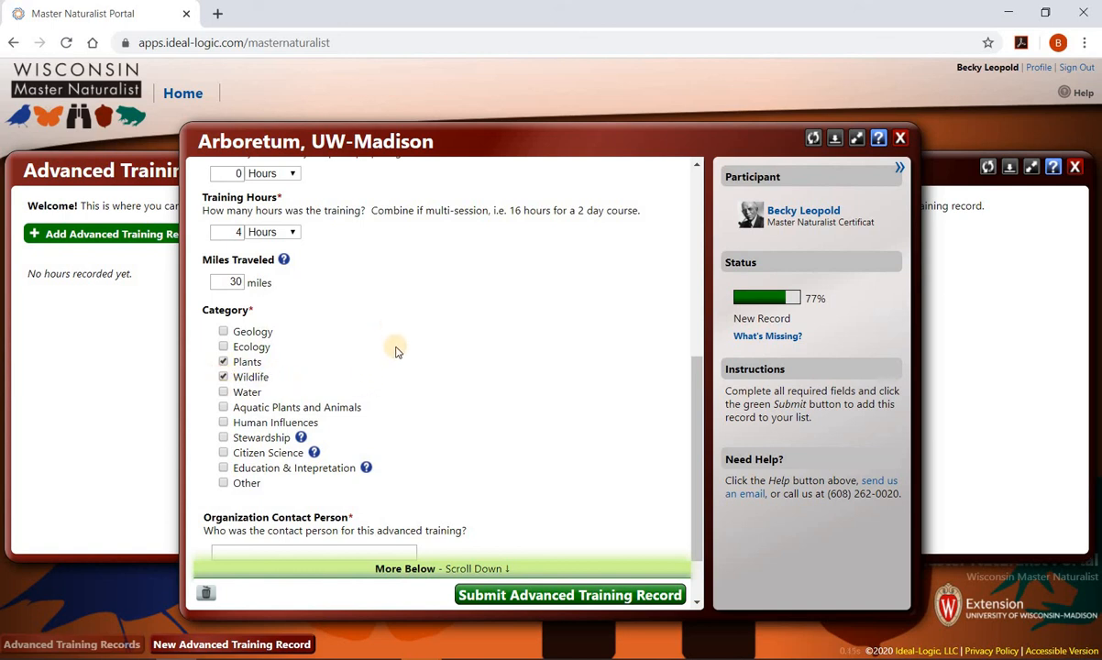
{"action": "scroll", "coordinate": [403, 386], "scroll_direction": "down", "scroll_amount": 1}
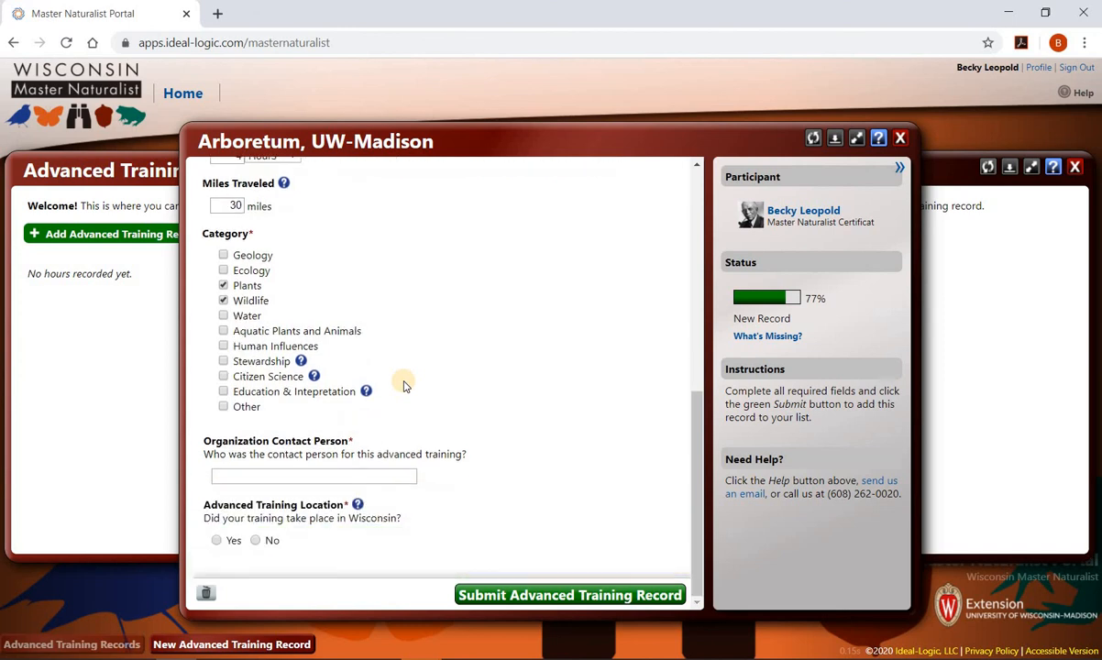
{"action": "left_click", "coordinate": [222, 392]}
- Enter the organization contact person's name, mark it held in Wisconsin, Dane County, and submit the record
{"action": "left_click", "coordinate": [341, 474]}
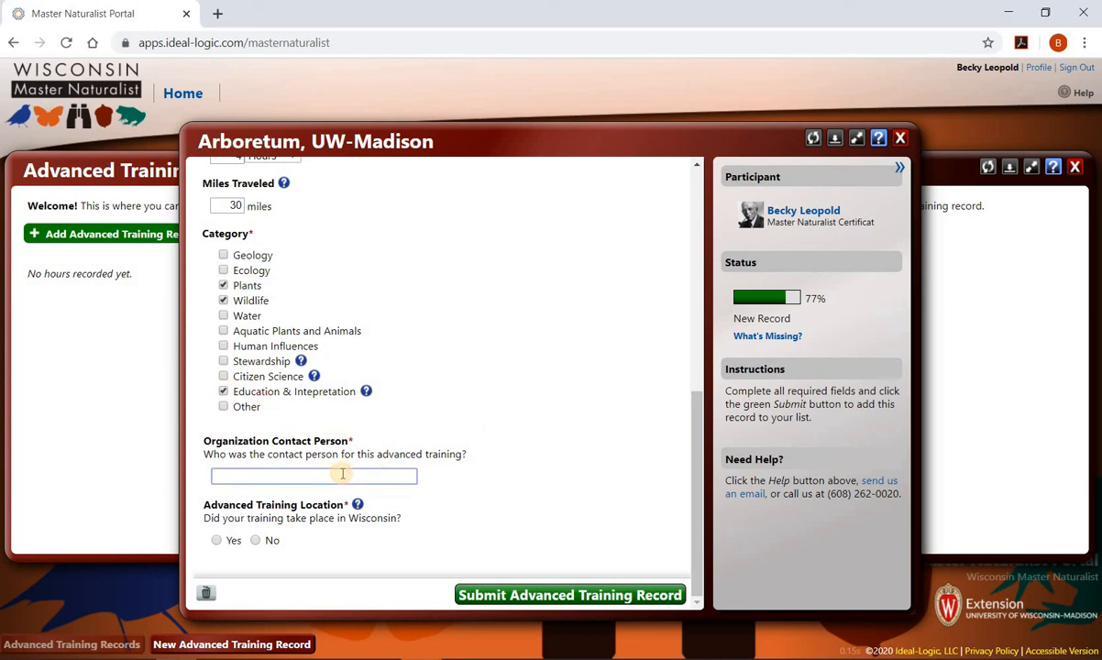
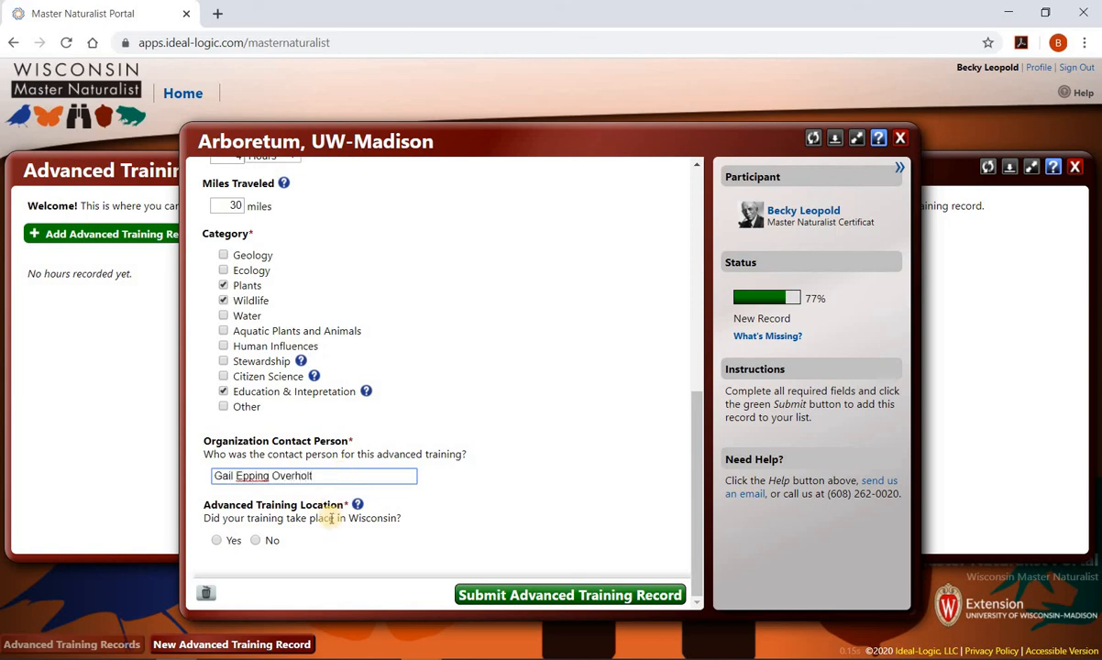
{"action": "left_click", "coordinate": [234, 541]}
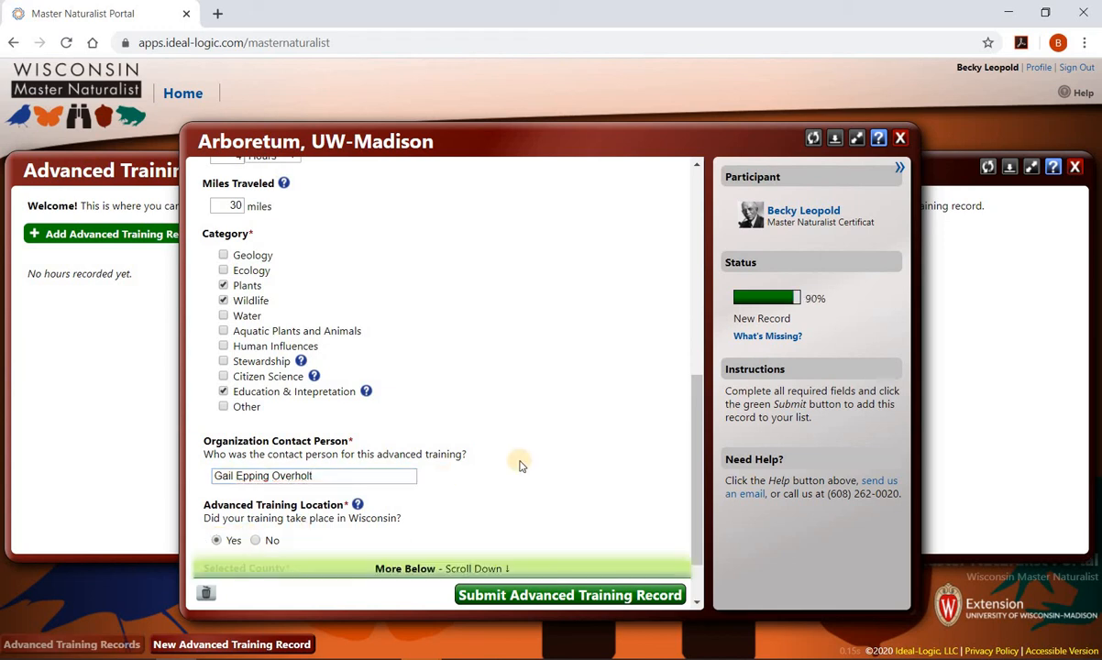
{"action": "scroll", "coordinate": [413, 504], "scroll_direction": "down", "scroll_amount": 1}
{"action": "left_click", "coordinate": [240, 541]}
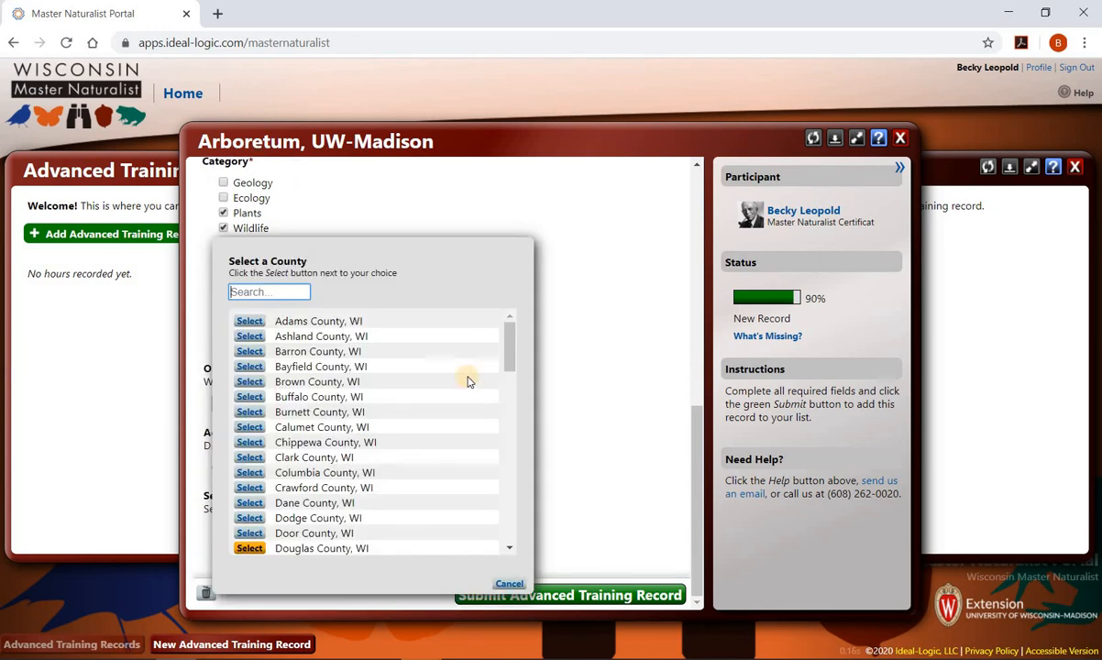
{"action": "left_click", "coordinate": [249, 503]}
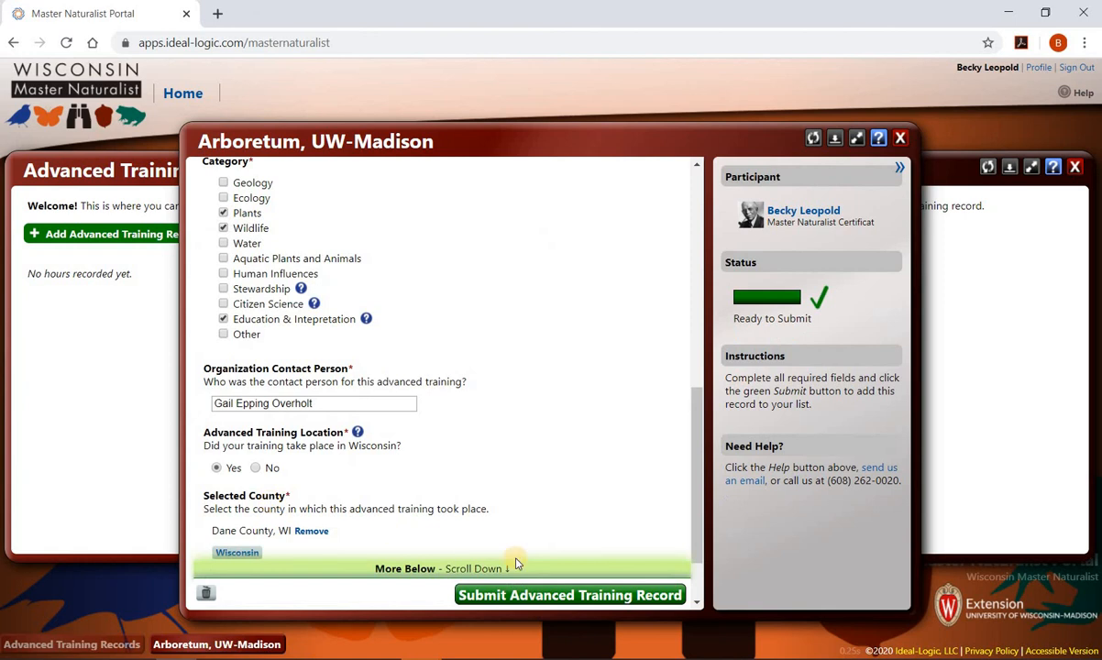
{"action": "left_click", "coordinate": [549, 595]}
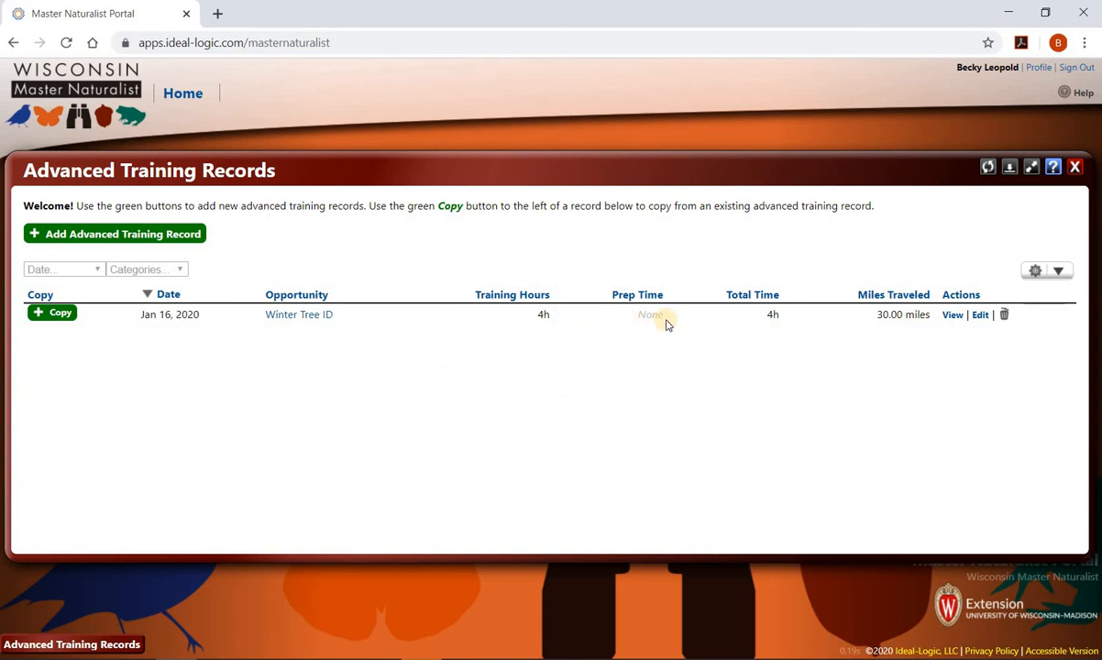
- Close the Advanced Training Records list showing the new Winter Tree ID row
{"action": "left_click", "coordinate": [1074, 166]}
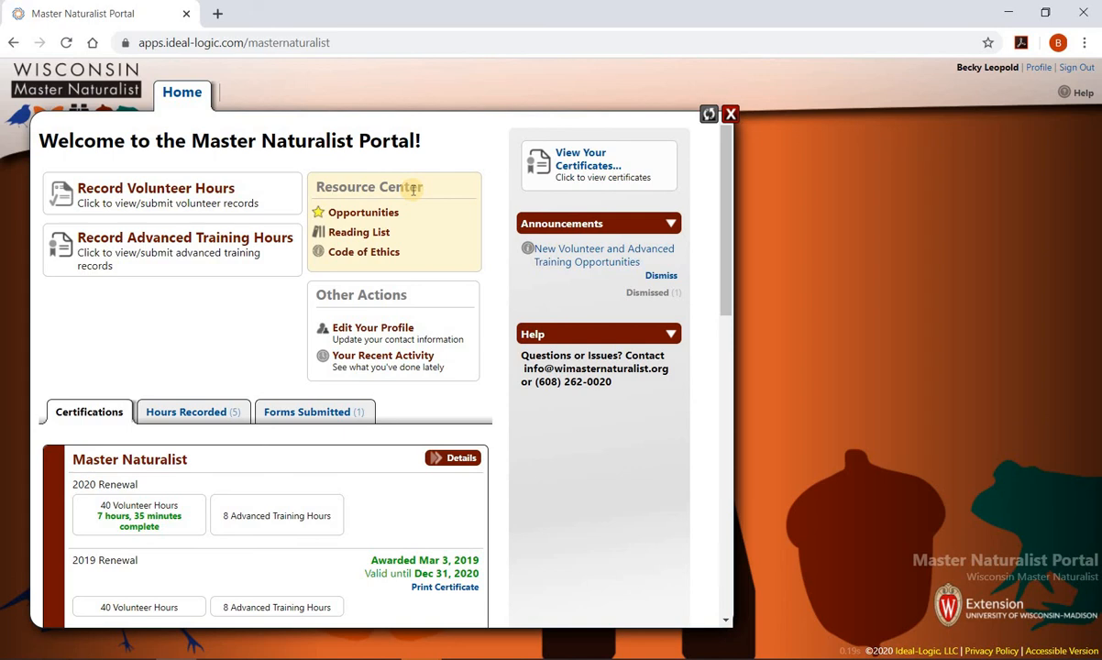
- View the Resource Center's Opportunities list of advanced trainings and volunteer opportunities, then close it
{"action": "left_click", "coordinate": [371, 215]}
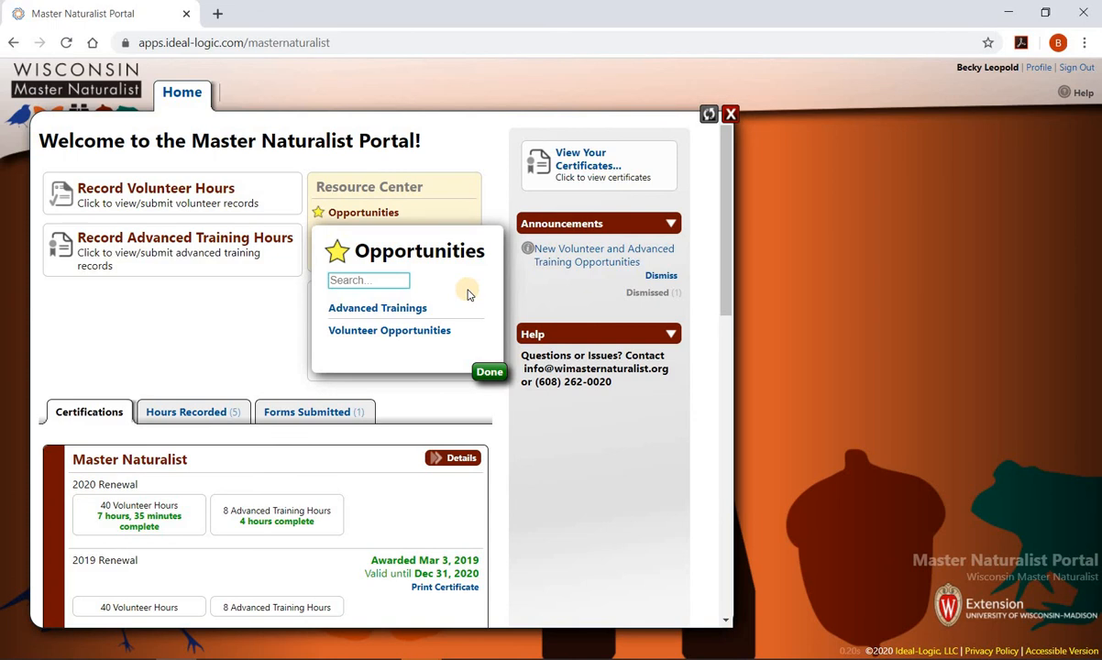
{"action": "left_click", "coordinate": [489, 373]}
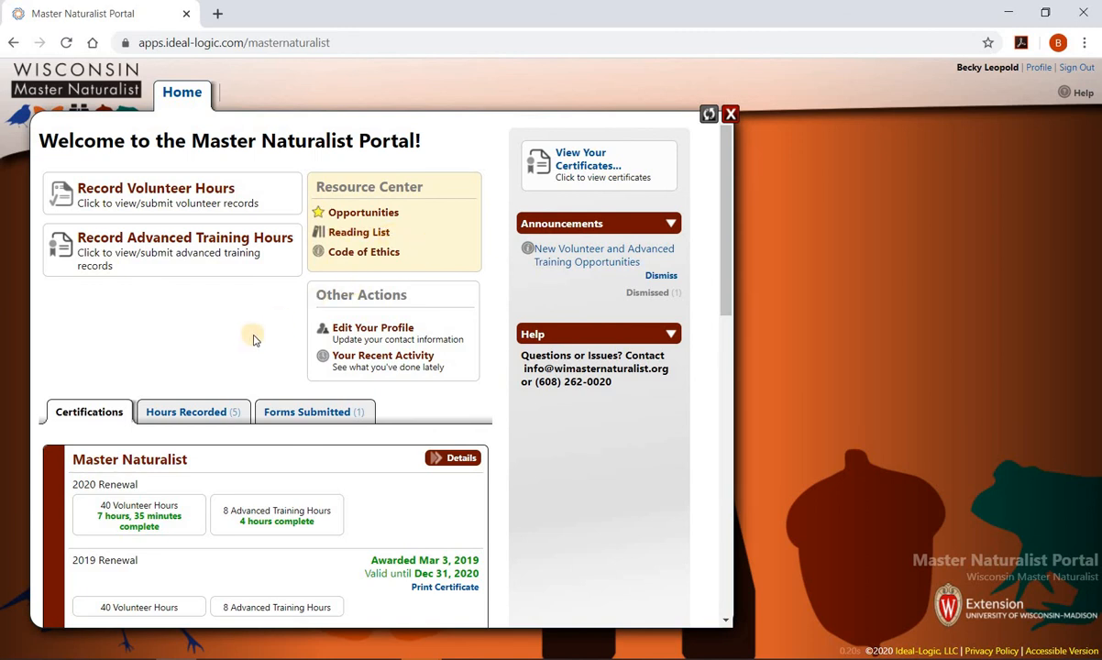
- Open Edit Your Profile and scroll through the contact info, home address and volunteer status
{"action": "left_click", "coordinate": [376, 329]}
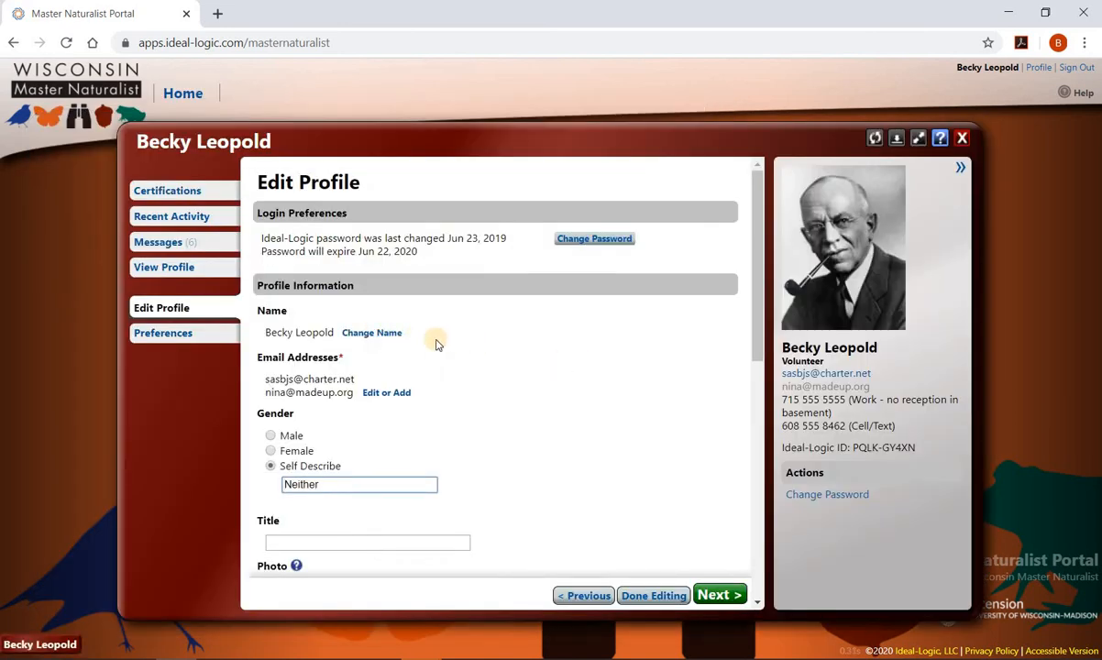
{"action": "scroll", "coordinate": [651, 375], "scroll_direction": "down", "scroll_amount": 4}
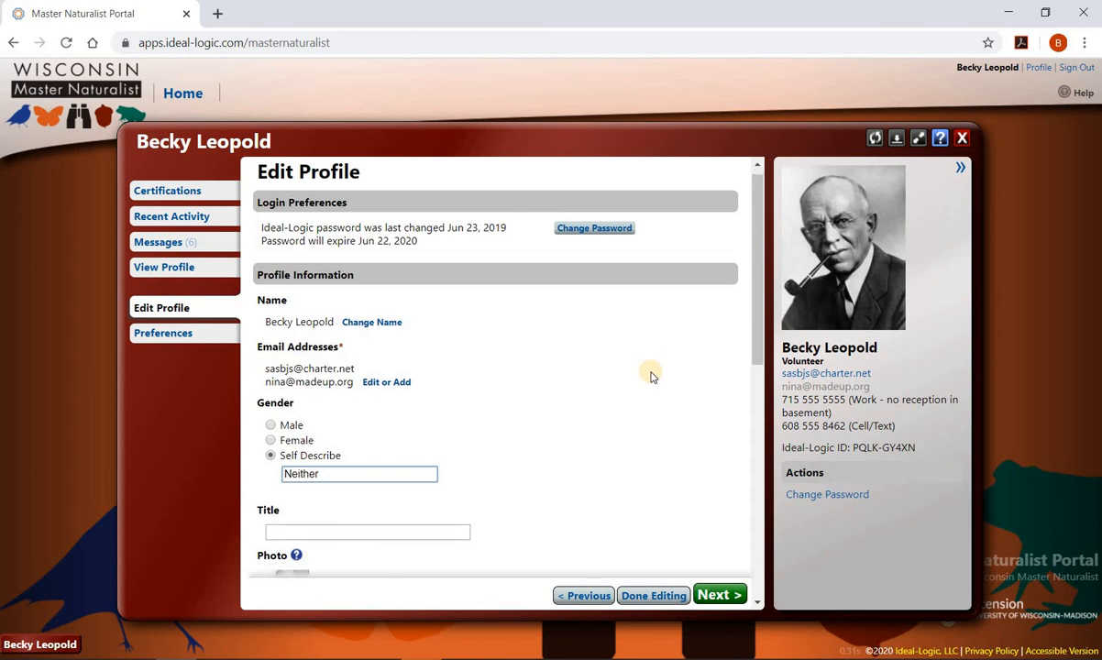
{"action": "scroll", "coordinate": [651, 376], "scroll_direction": "down", "scroll_amount": 1}
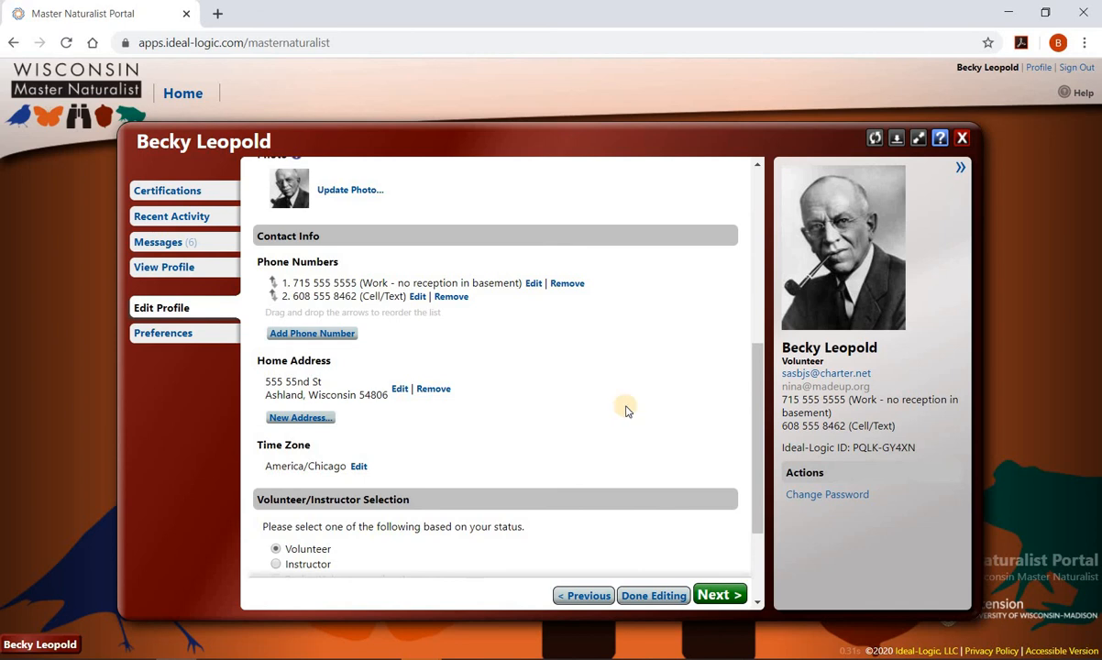
- Close the Edit Profile panel to return to the portal home page
{"action": "left_click", "coordinate": [961, 138]}
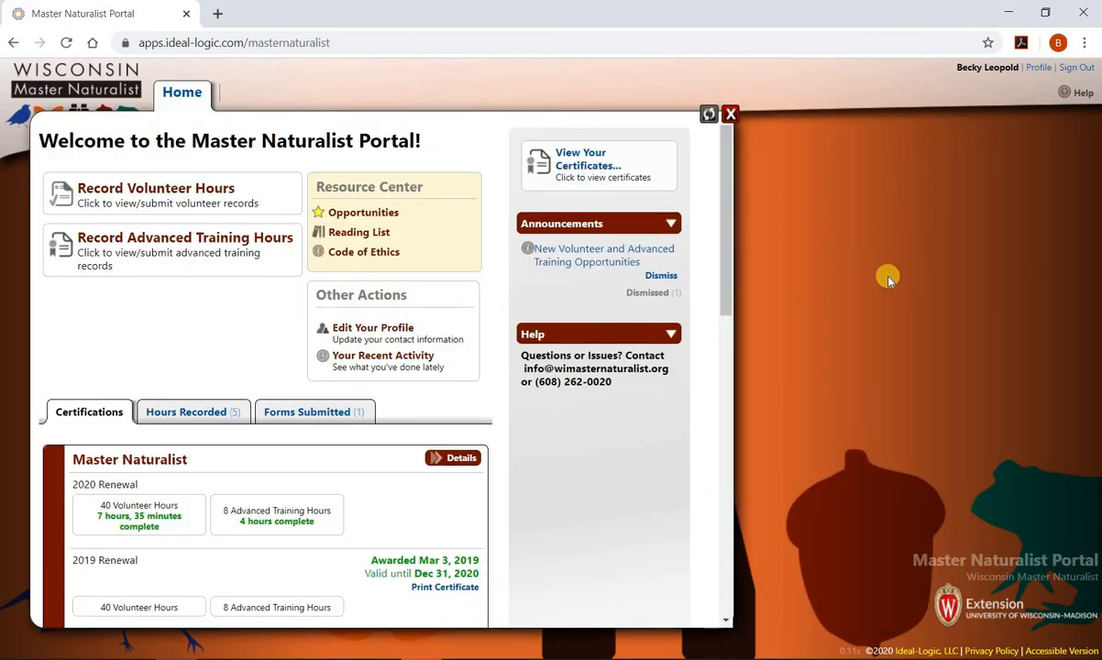